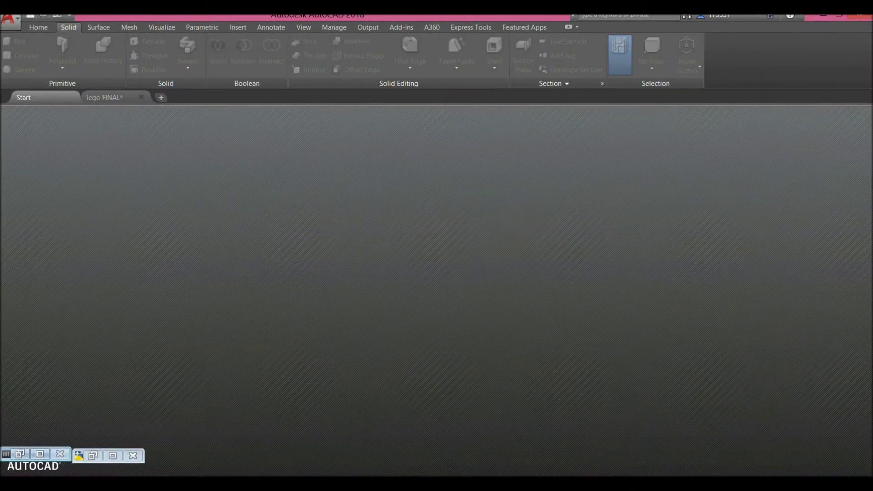
# Step: Create a new drawing from the acadiso3D template
pyautogui.click(8, 19)
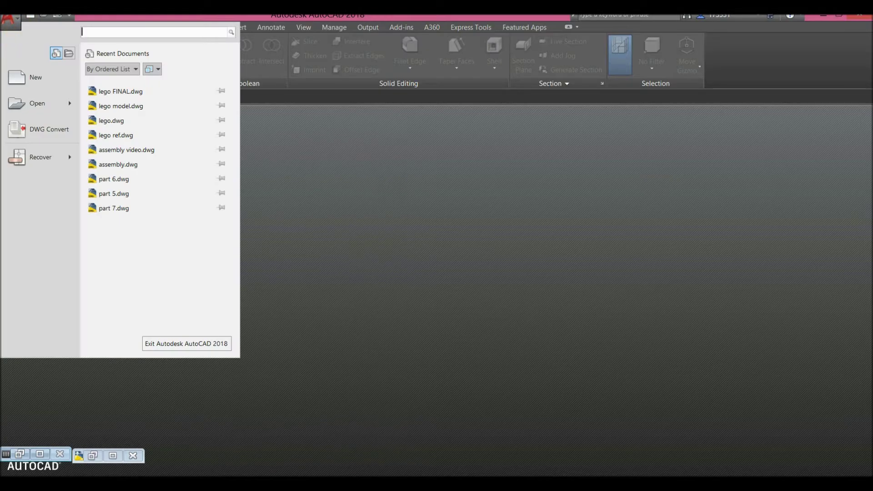
pyautogui.click(32, 78)
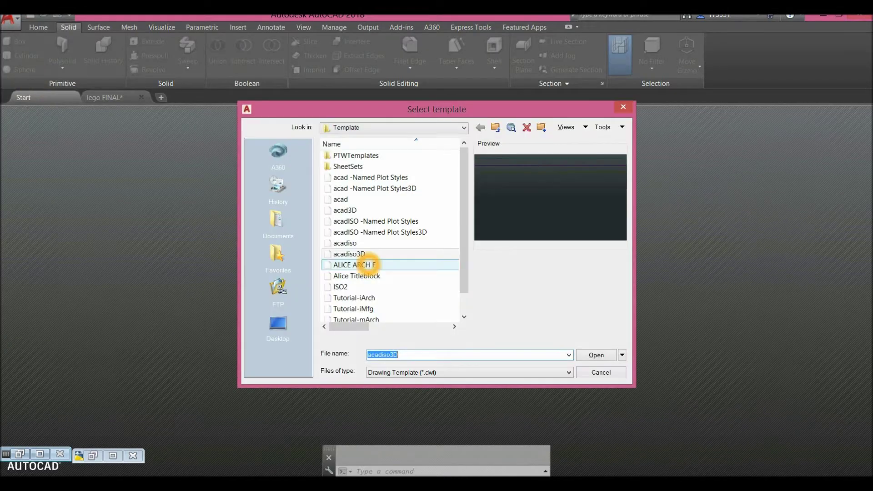
pyautogui.click(364, 253)
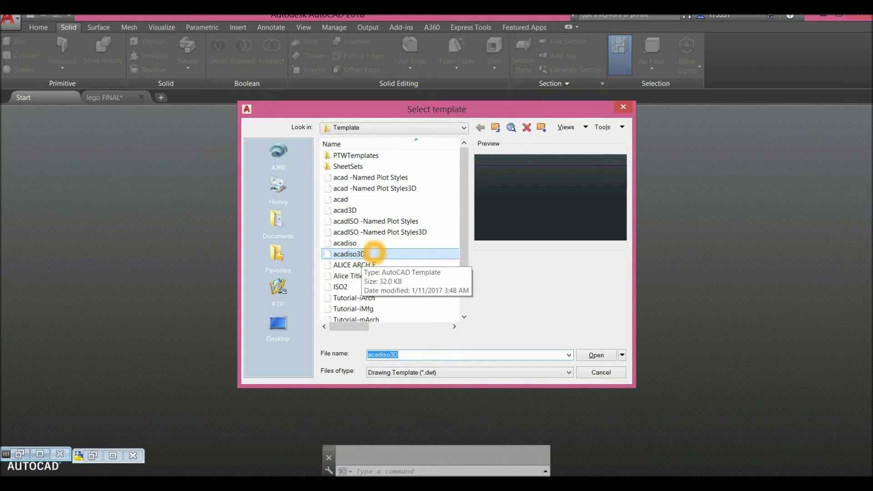
pyautogui.click(596, 355)
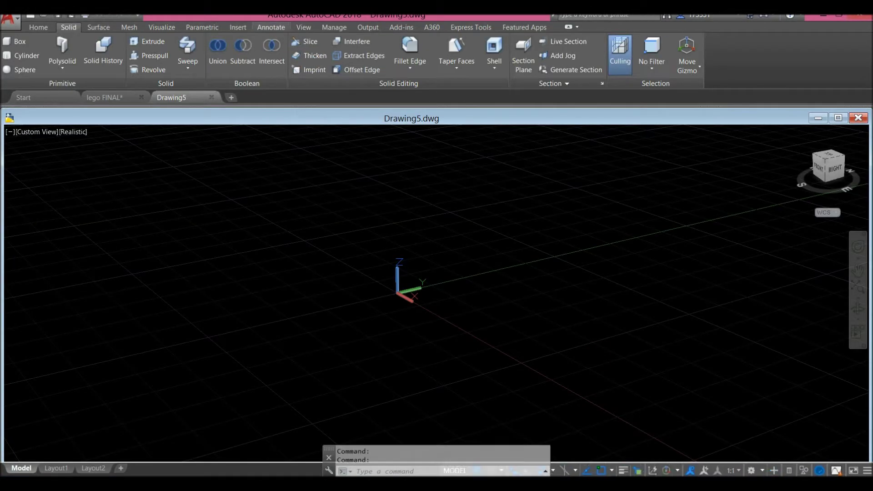
# Step: Tile the lego FINAL reference and the new drawing vertically, and resize the windows to give the new drawing more room
pyautogui.click(302, 27)
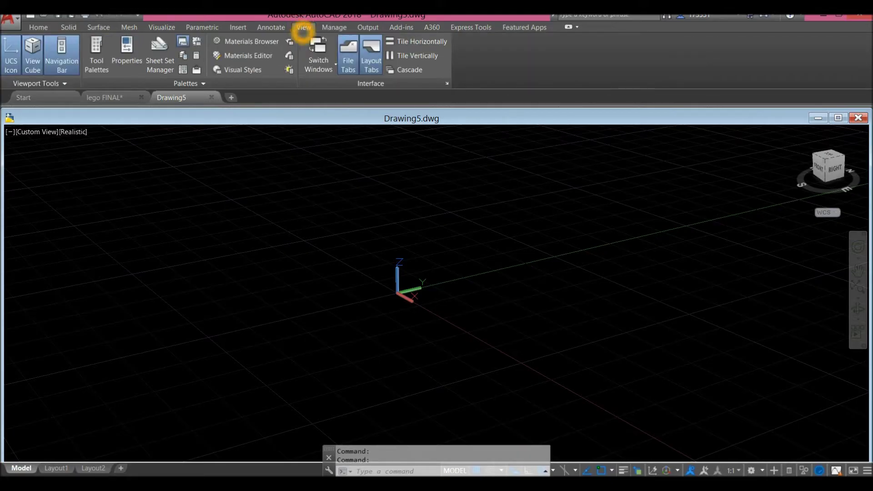
pyautogui.click(417, 55)
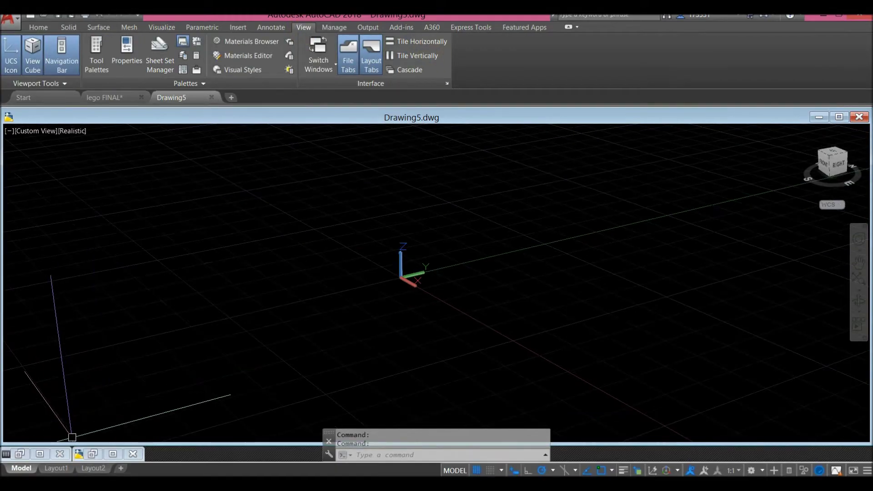
pyautogui.click(93, 453)
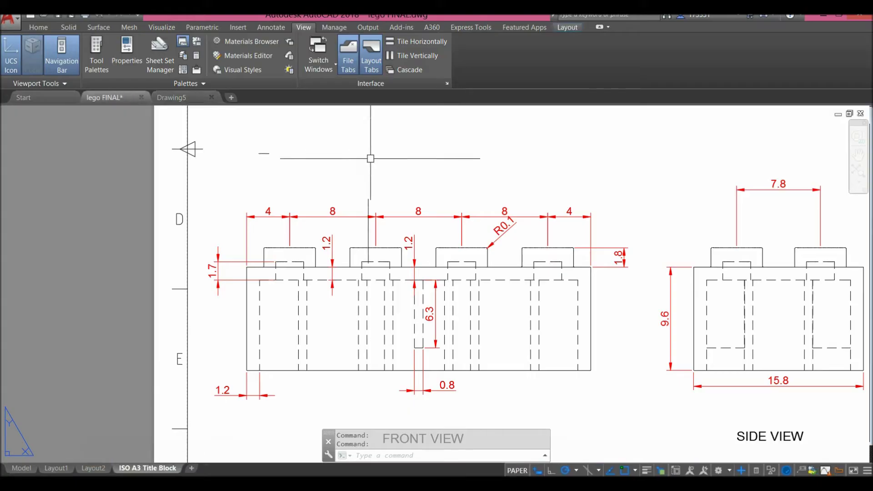
pyautogui.click(402, 56)
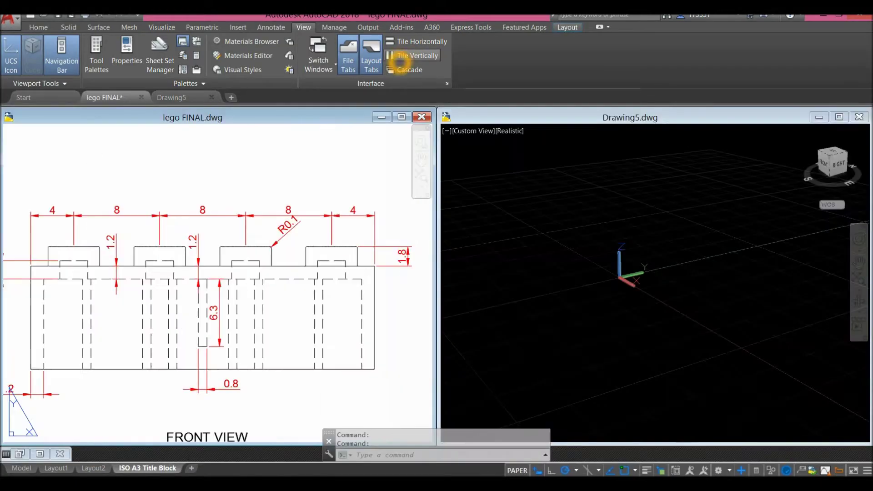
pyautogui.click(188, 447)
pyautogui.moveTo(437, 237); pyautogui.dragTo(364, 239)
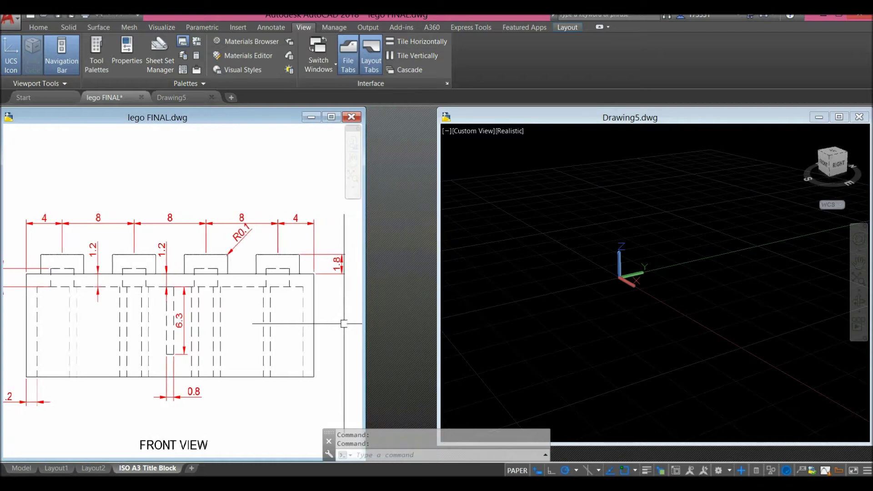
pyautogui.moveTo(435, 235); pyautogui.dragTo(367, 237)
pyautogui.moveTo(692, 443); pyautogui.dragTo(691, 458)
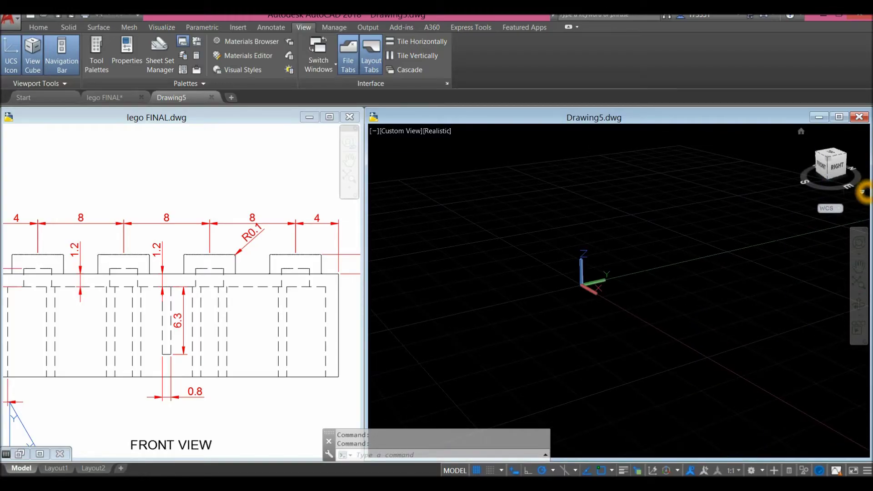
# Step: Set the new drawing to parallel projection and bring the reference drawing's dimensioned top view into view
pyautogui.click(861, 192)
pyautogui.click(812, 212)
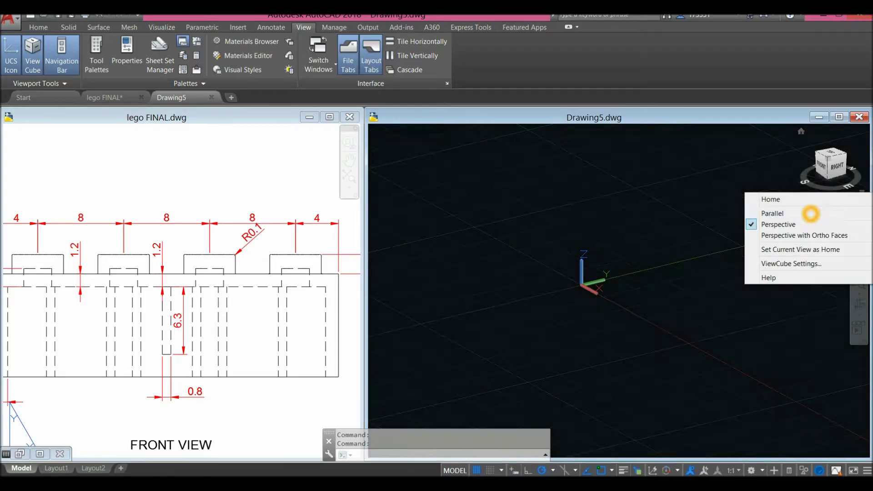
pyautogui.click(356, 266)
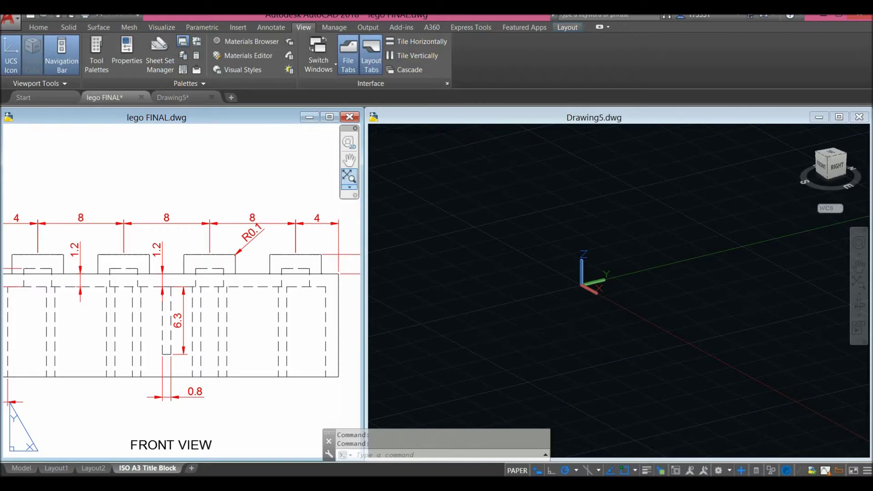
pyautogui.click(348, 177)
pyautogui.scroll(2, 125, 245)
pyautogui.moveTo(126, 245); pyautogui.dragTo(218, 302, button='middle')
pyautogui.scroll(2, 201, 253)
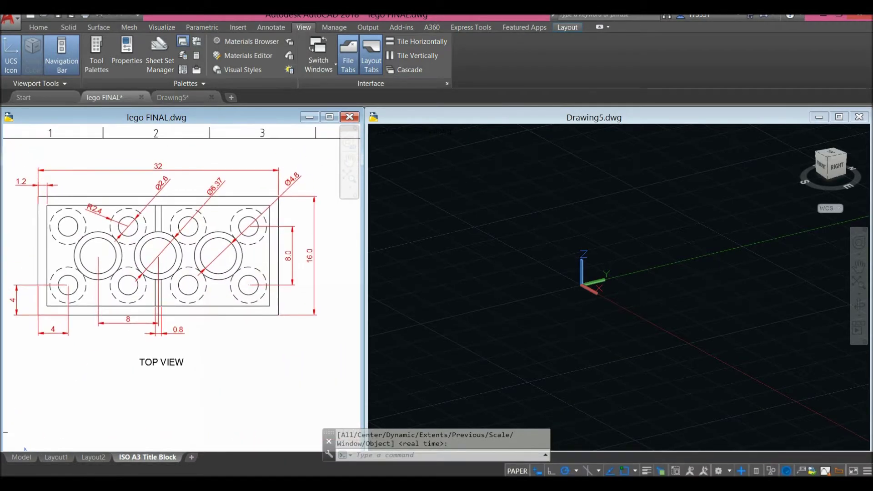
# Step: Switch the new drawing to the Top view
pyautogui.click(415, 209)
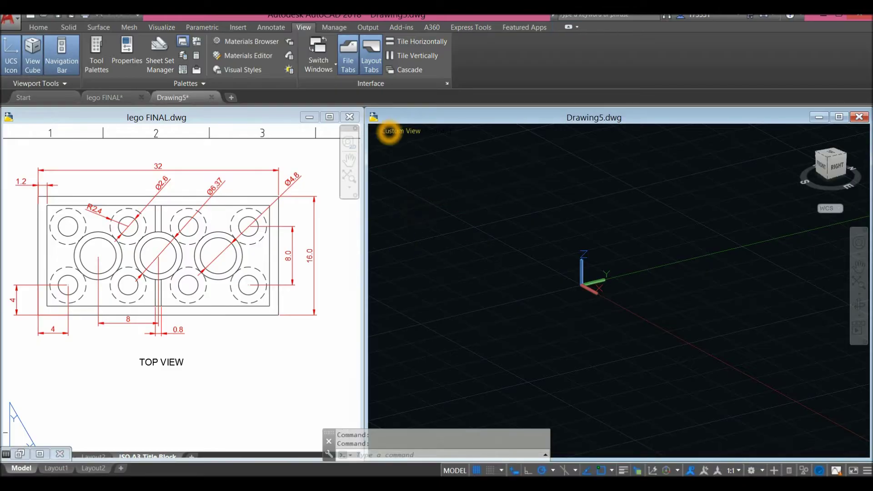
pyautogui.click(391, 131)
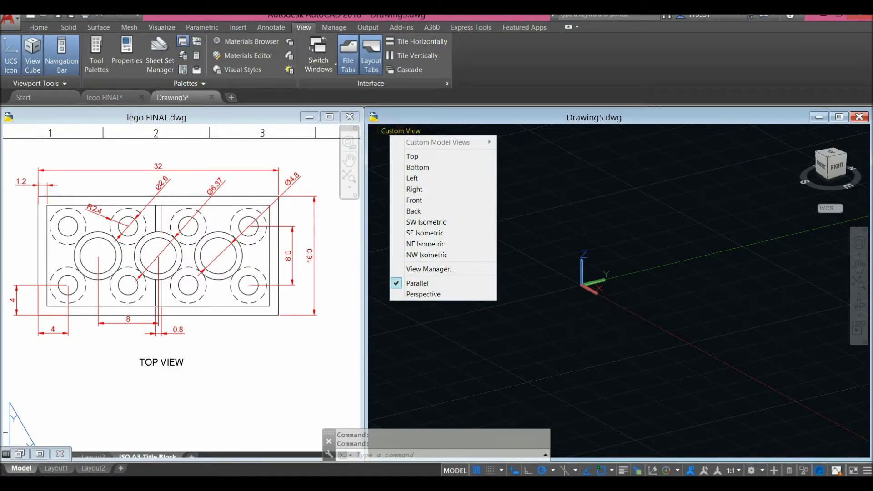
pyautogui.click(412, 156)
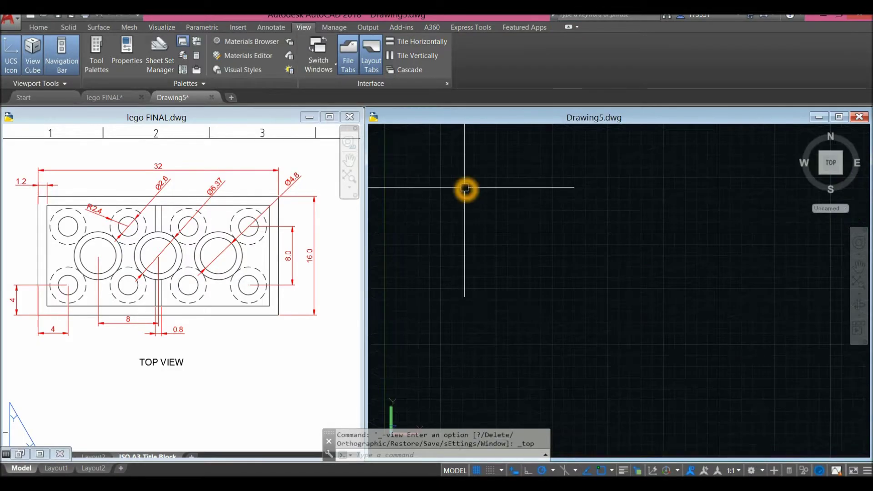
# Step: Draw a 32 by 16 rectangle for the brick's outer outline, and check its length and width against the reference top view
pyautogui.click(38, 27)
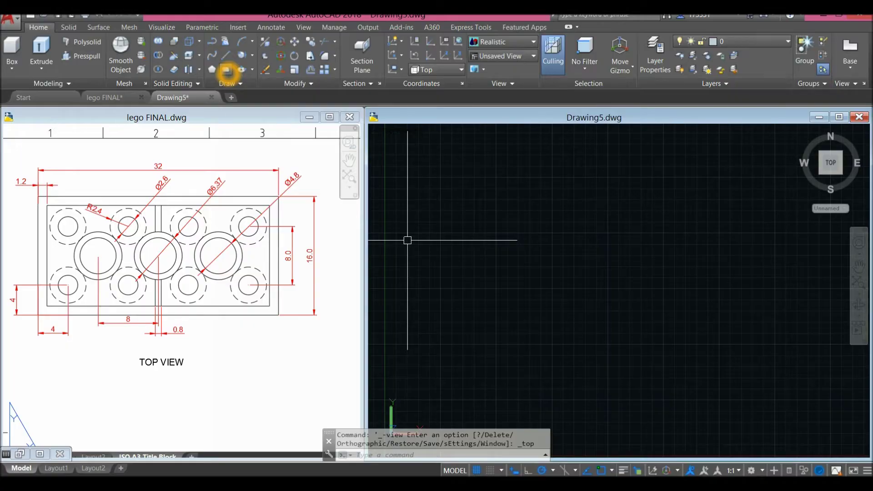
pyautogui.click(476, 260)
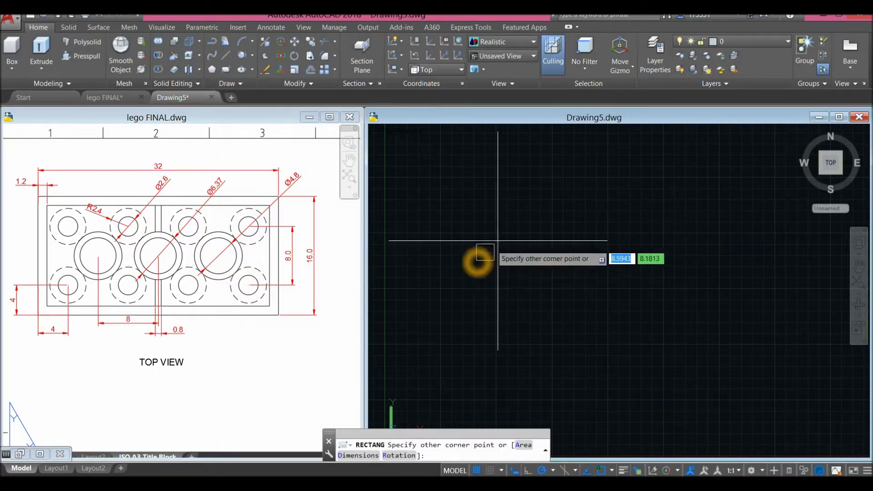
pyautogui.click(609, 189)
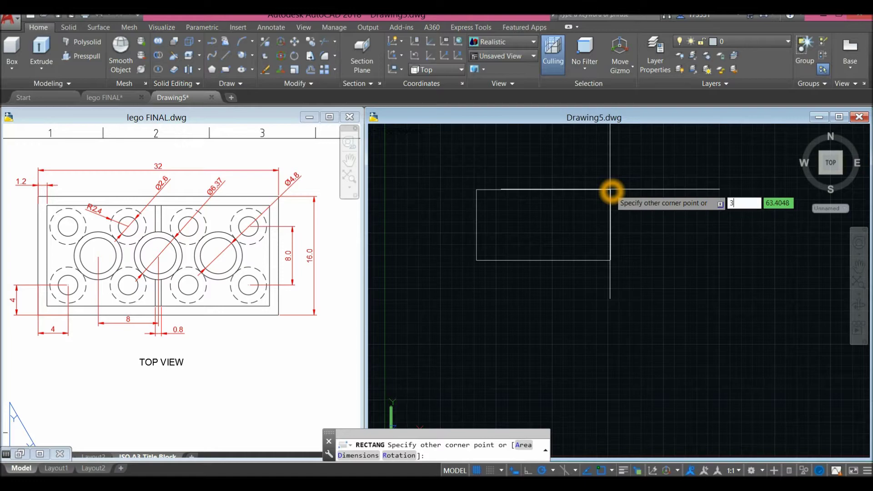
pyautogui.write('32')
pyautogui.press('Tab')
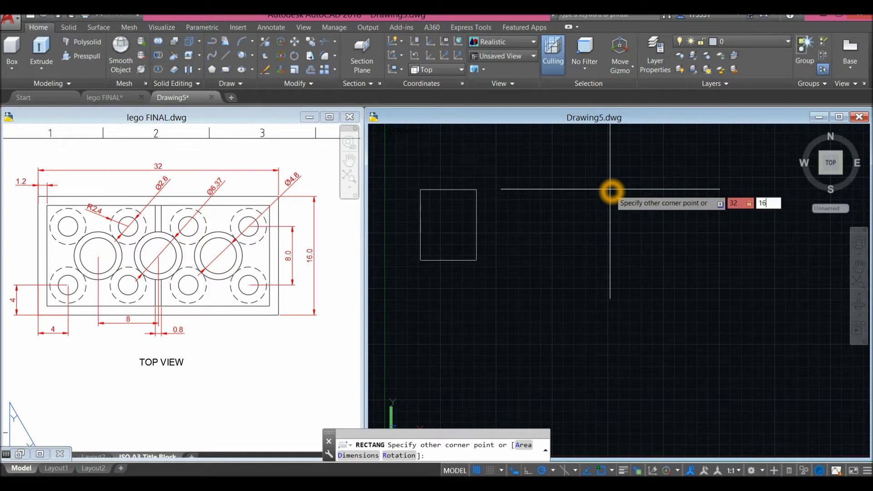
pyautogui.press('Return')
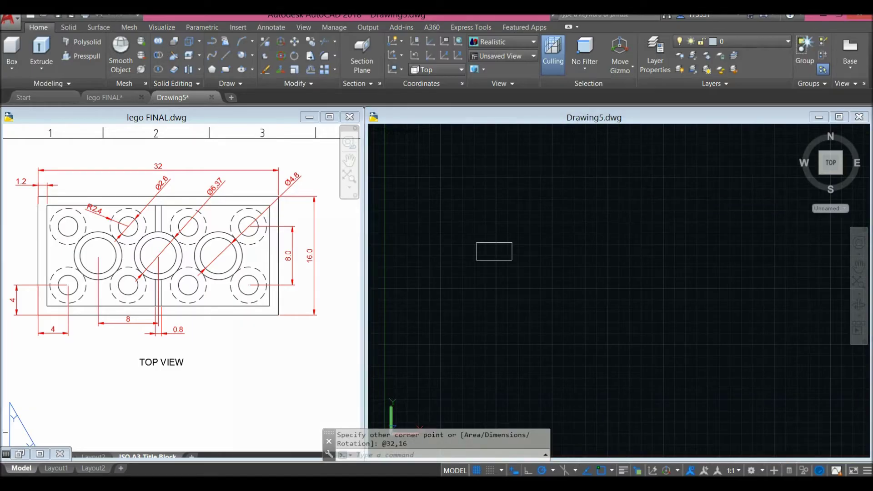
pyautogui.click(305, 262)
pyautogui.click(306, 260)
pyautogui.press('Escape')
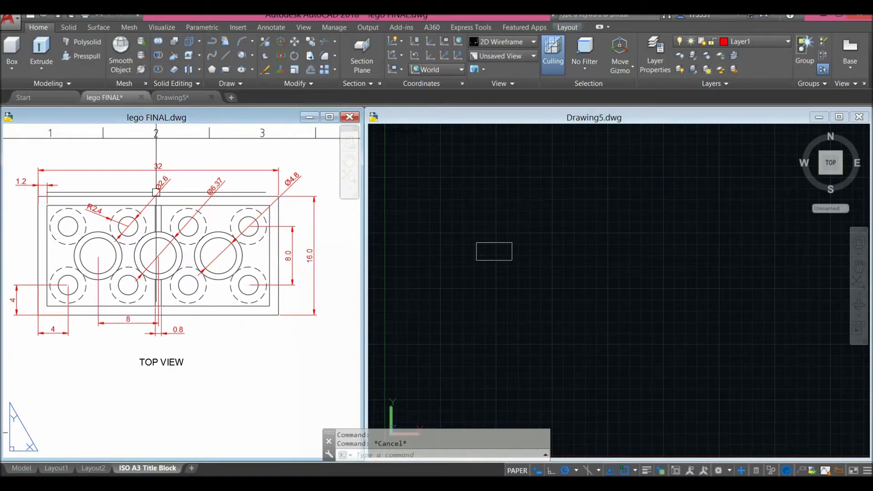
pyautogui.click(160, 174)
pyautogui.click(195, 170)
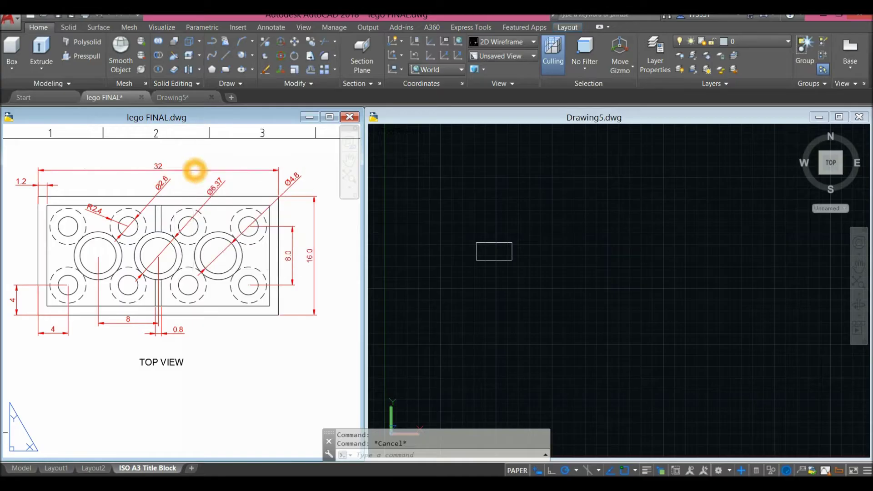
# Step: Draw a vertical centre line between the midpoints of the rectangle's two long edges
pyautogui.click(492, 259)
pyautogui.scroll(4, 492, 259)
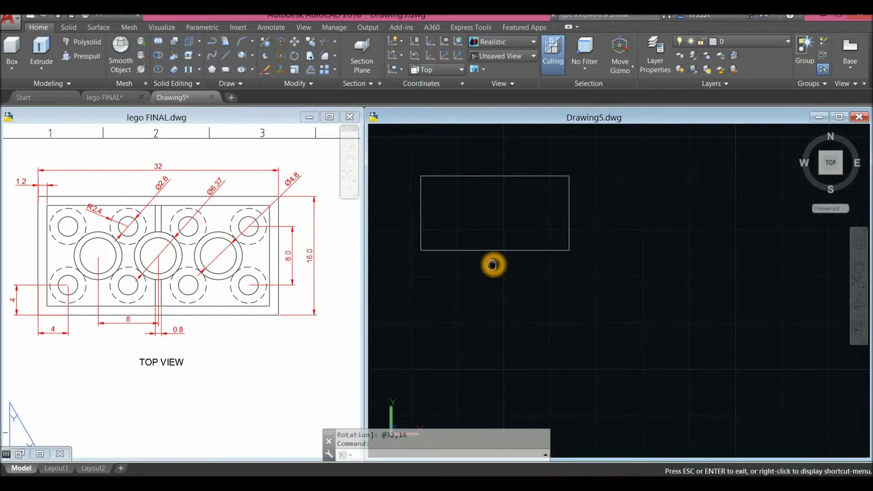
pyautogui.moveTo(493, 262); pyautogui.dragTo(538, 287, button='middle')
pyautogui.write('l')
pyautogui.press('Return')
pyautogui.click(539, 199)
pyautogui.click(539, 273)
pyautogui.rightClick(559, 247)
pyautogui.click(565, 251)
# Step: Draw a 6.37 diameter circle centred on the midpoint of the centre line, checking the diameter against the reference
pyautogui.write('c')
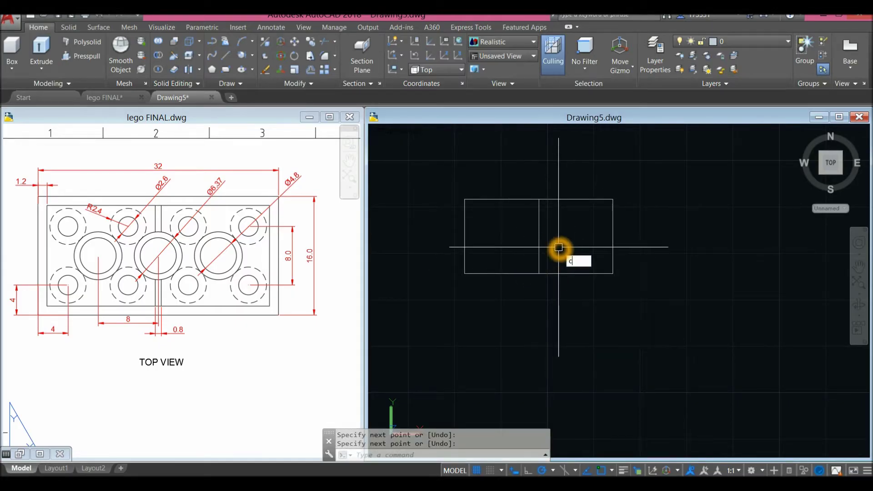
pyautogui.press('Return')
pyautogui.click(538, 236)
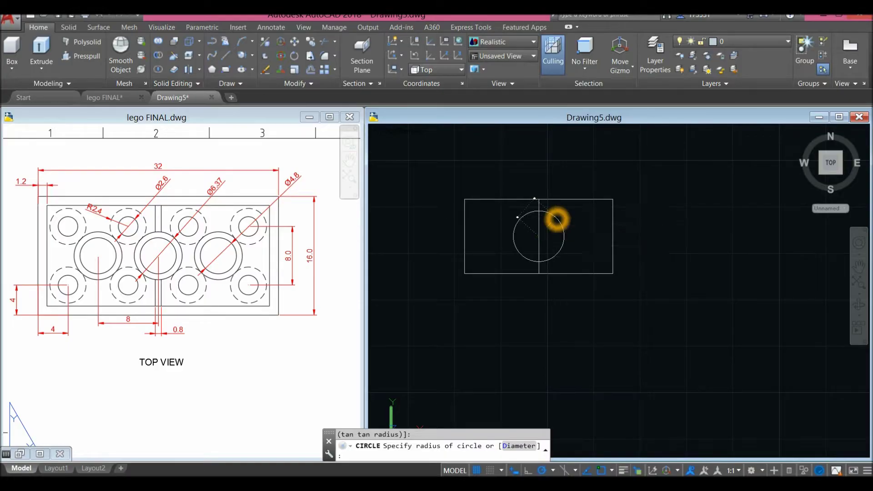
pyautogui.press('Return')
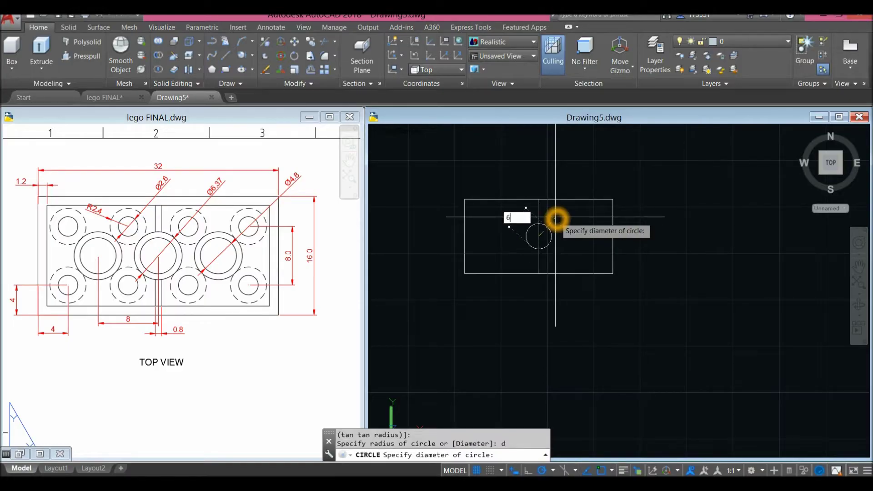
pyautogui.write('6.37')
pyautogui.press('Return')
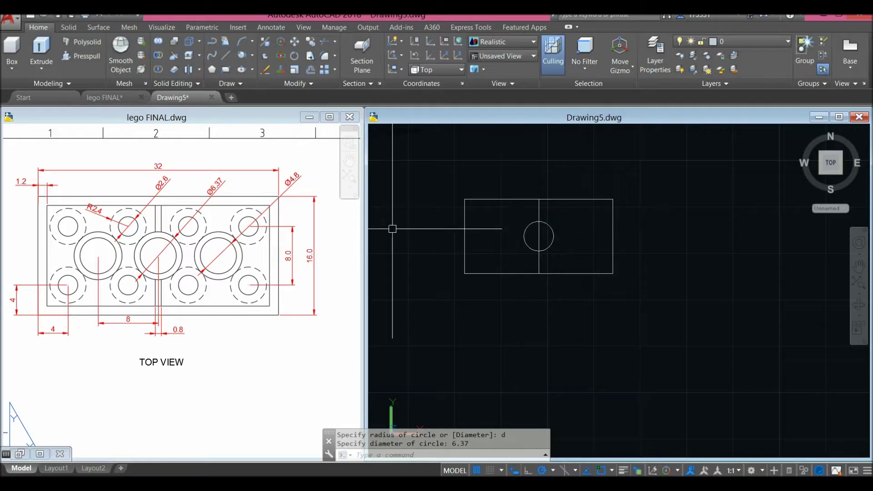
pyautogui.click(223, 184)
pyautogui.press('Escape')
# Step: Add a concentric 4.8 diameter circle inside the first one, checking the diameter against the reference
pyautogui.click(411, 197)
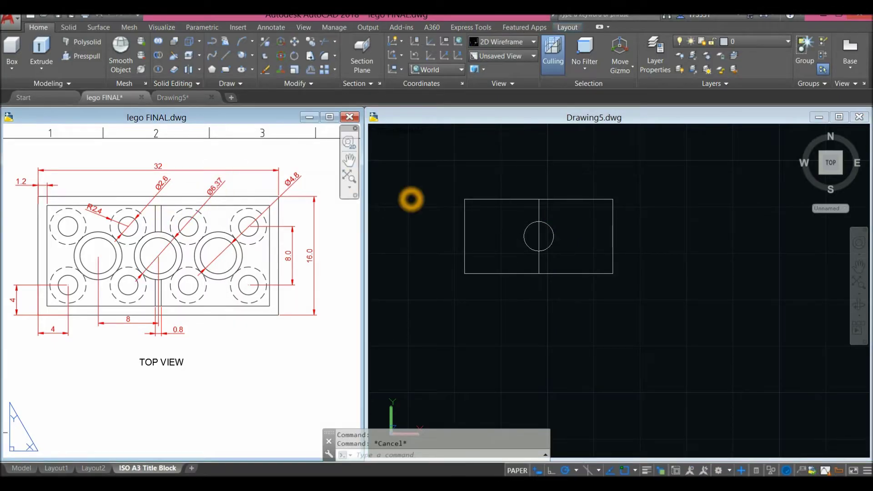
pyautogui.write('c')
pyautogui.press('Return')
pyautogui.scroll(3, 525, 249)
pyautogui.click(552, 222)
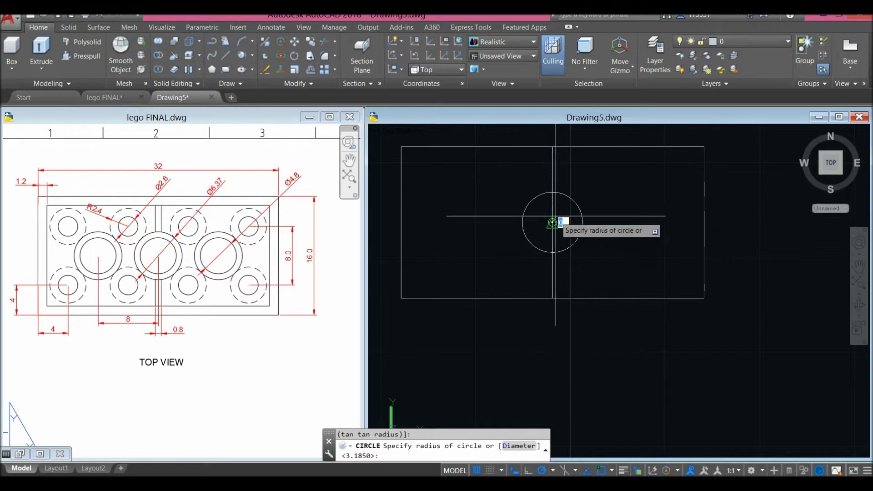
pyautogui.write('d')
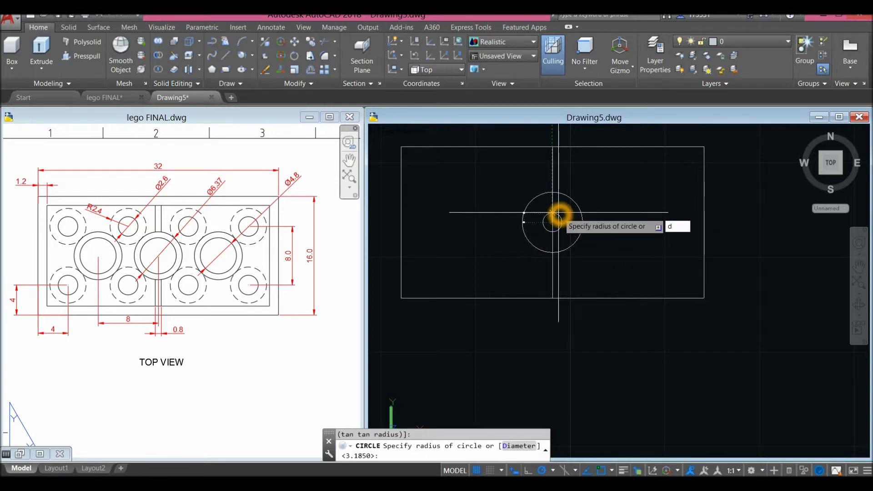
pyautogui.press('Return')
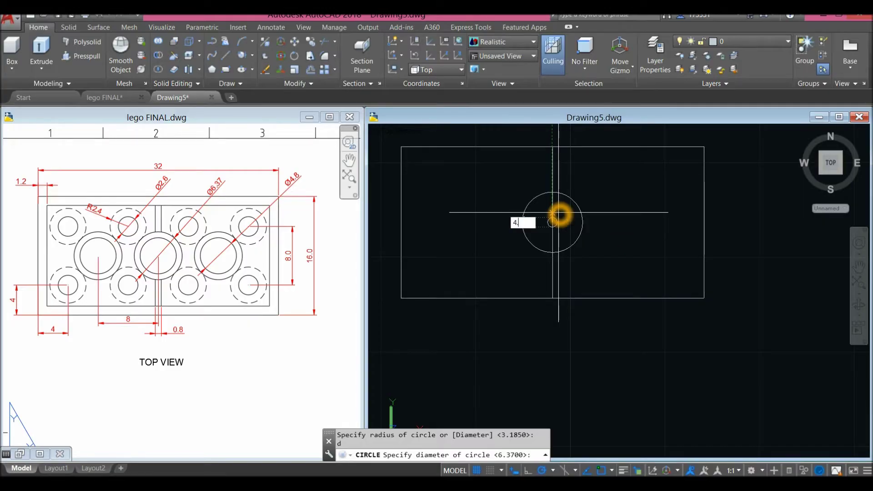
pyautogui.press('Return')
pyautogui.click(289, 180)
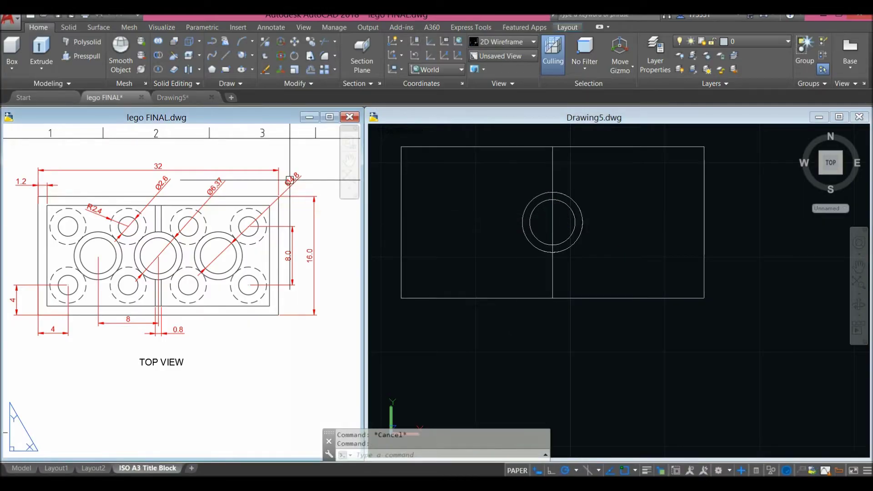
pyautogui.press('Escape')
# Step: Copy the two concentric circles 8 units to the right of the centre line, using their common centre as base point
pyautogui.click(498, 234)
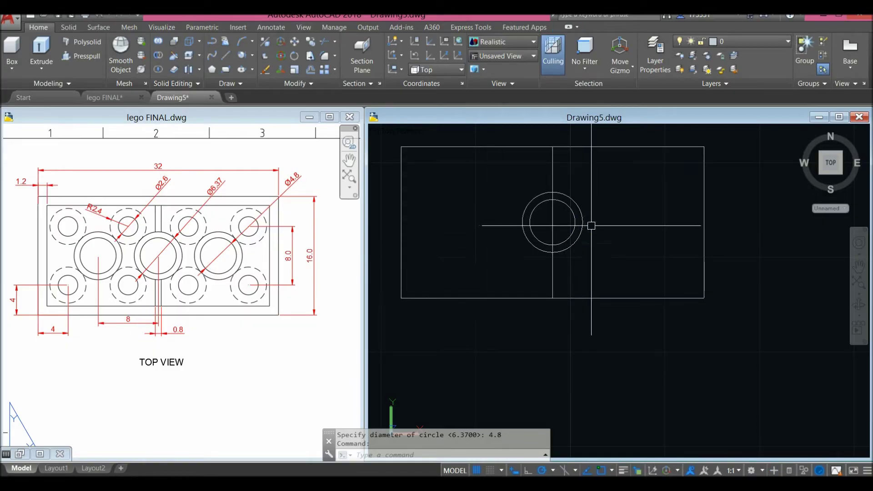
pyautogui.click(606, 225)
pyautogui.click(568, 224)
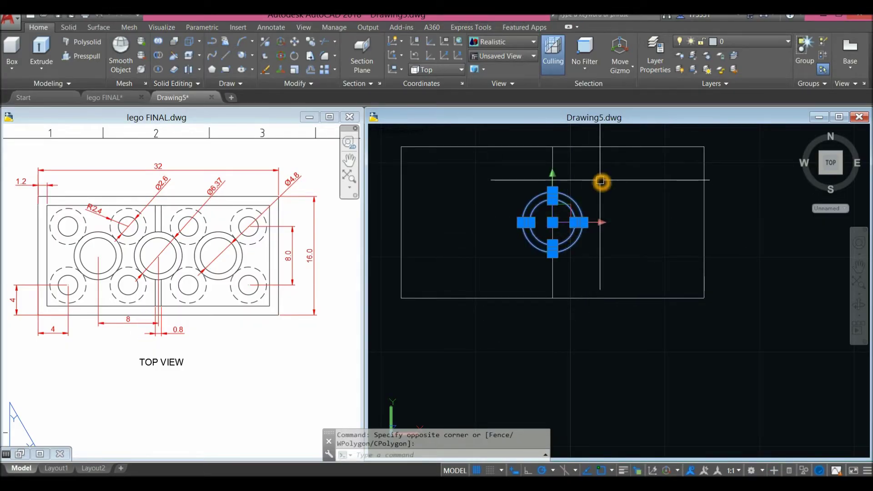
pyautogui.rightClick(600, 180)
pyautogui.click(632, 265)
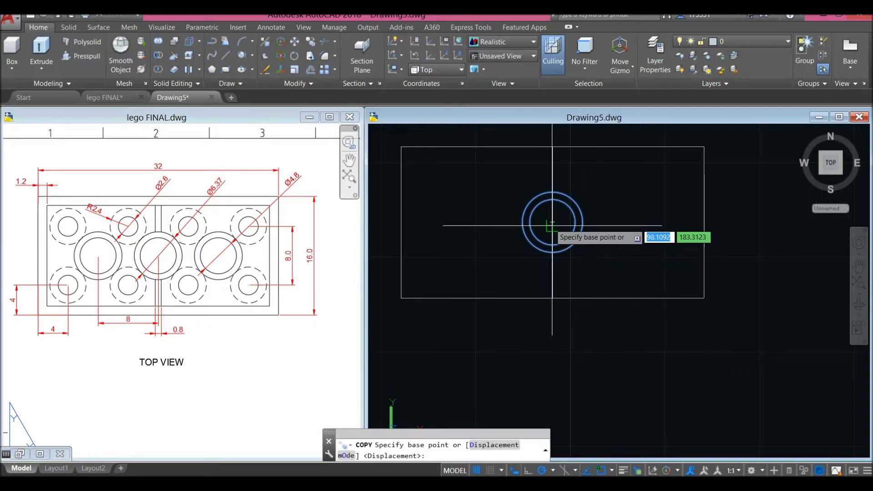
pyautogui.click(552, 221)
pyautogui.click(623, 222)
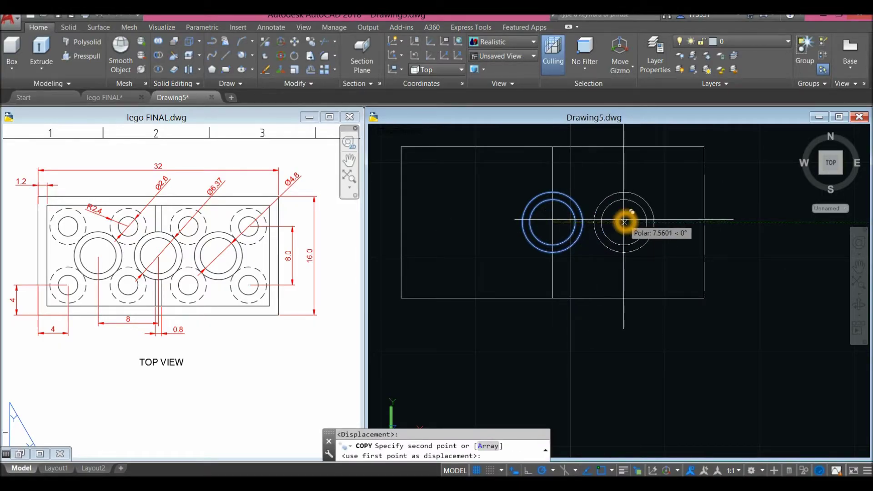
pyautogui.write('8')
pyautogui.press('Return')
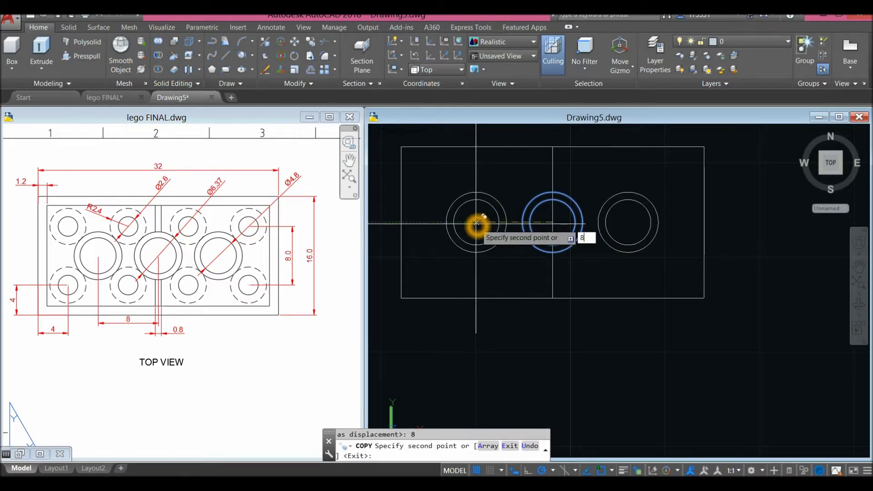
# Step: Place a second copy of the concentric circles 8 units to the left of the centre line and finish copying
pyautogui.write('8')
pyautogui.rightClick(492, 182)
pyautogui.click(503, 188)
pyautogui.press('Return')
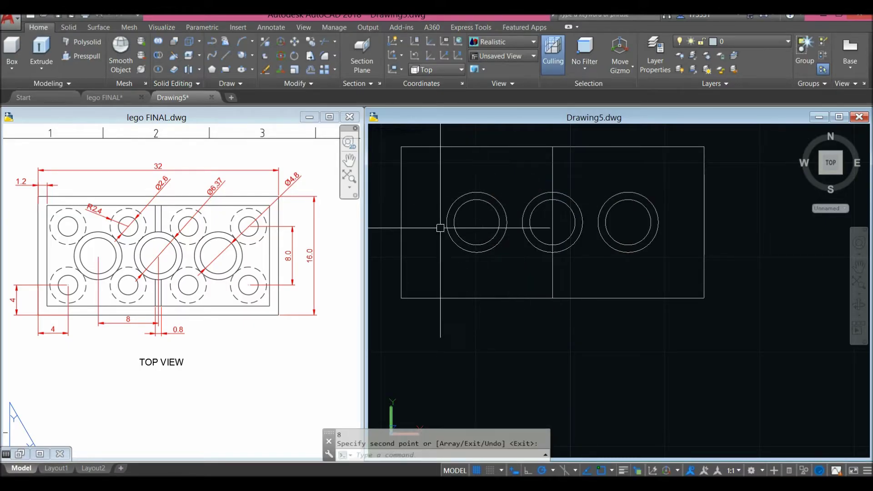
pyautogui.click(500, 203)
pyautogui.click(540, 194)
pyautogui.press('Escape')
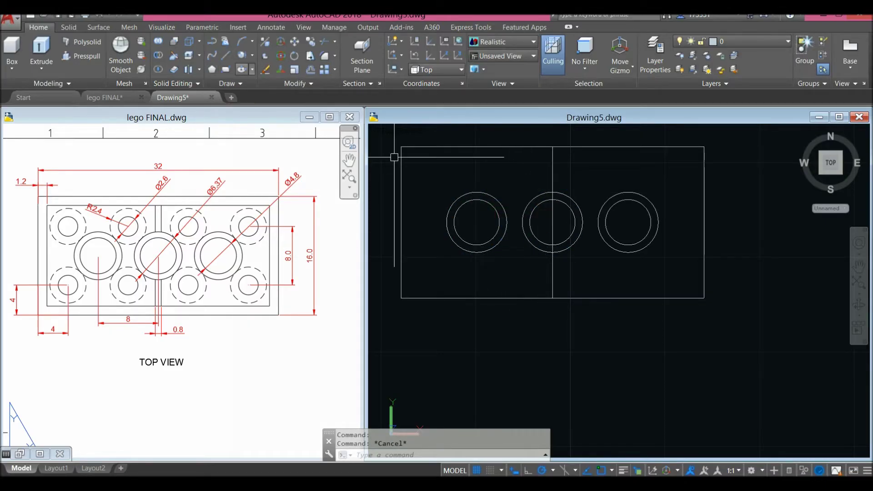
# Step: Draw a Tan, Tan, Radius circle of radius 2.4 above and tangent to the left and middle 6.37 diameter circles
pyautogui.click(252, 56)
pyautogui.click(299, 174)
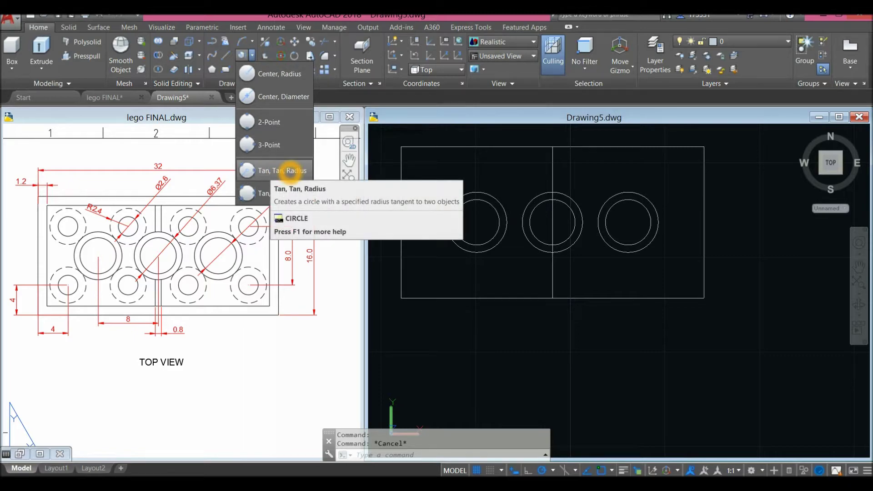
pyautogui.click(290, 170)
pyautogui.scroll(4, 499, 193)
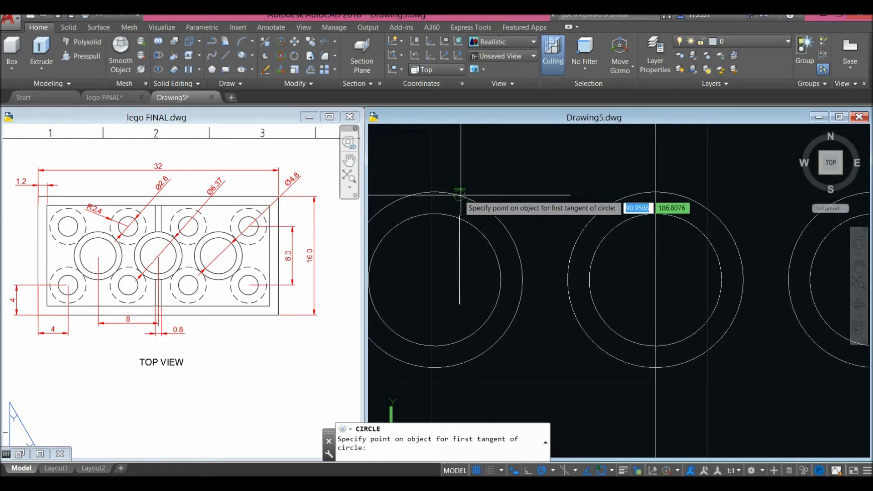
pyautogui.click(479, 207)
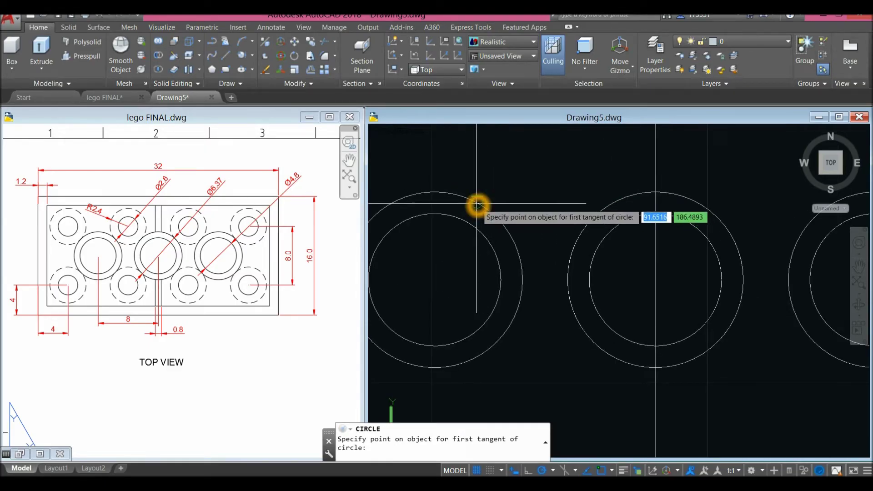
pyautogui.click(477, 205)
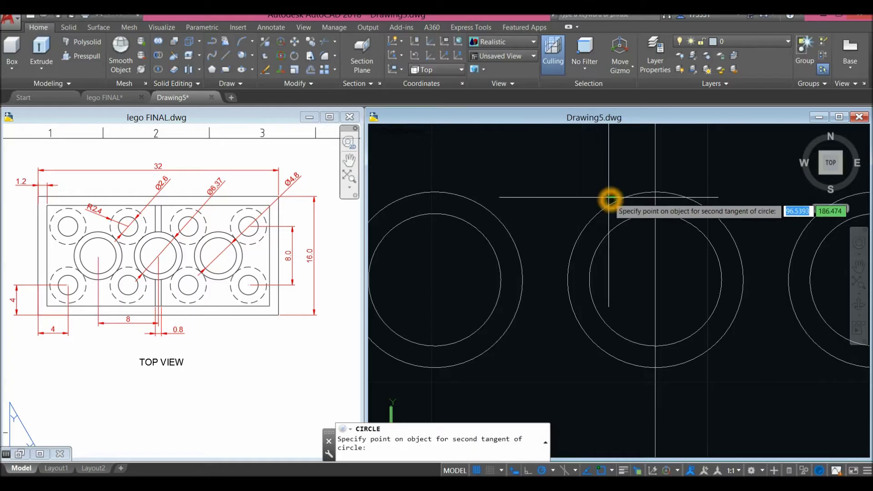
pyautogui.click(611, 201)
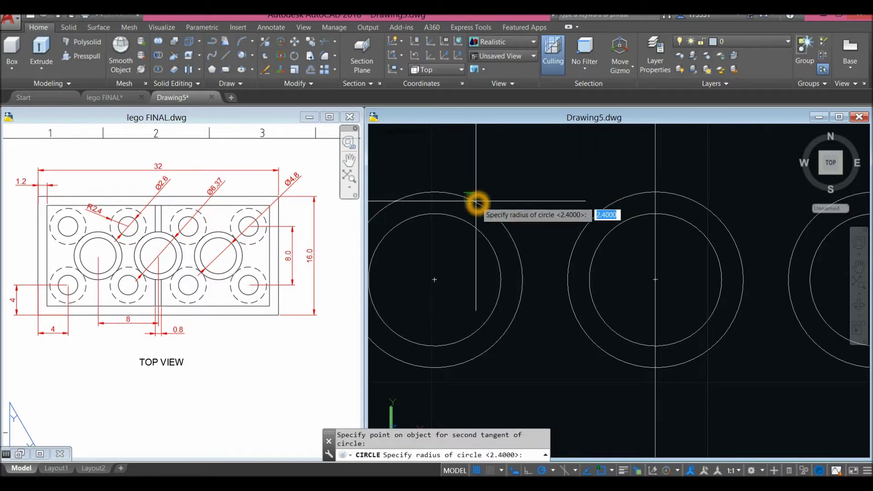
pyautogui.click(509, 178)
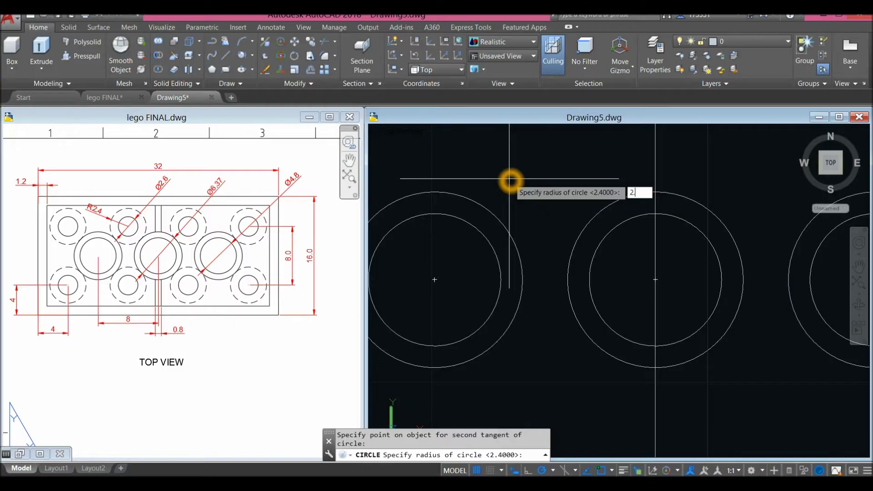
pyautogui.press('Return')
pyautogui.scroll(-5, 545, 237)
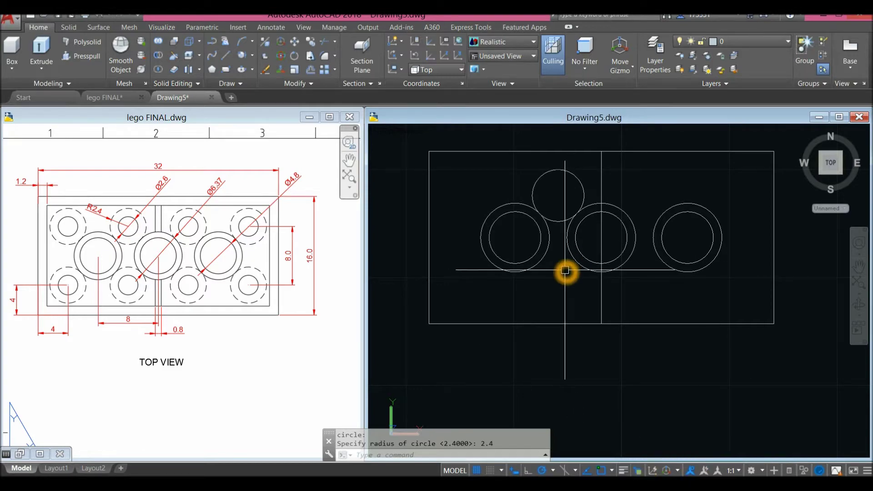
# Step: Add a concentric 2.6 diameter circle inside the radius 2.4 circle, and check the diameter against the reference top view
pyautogui.press('Return')
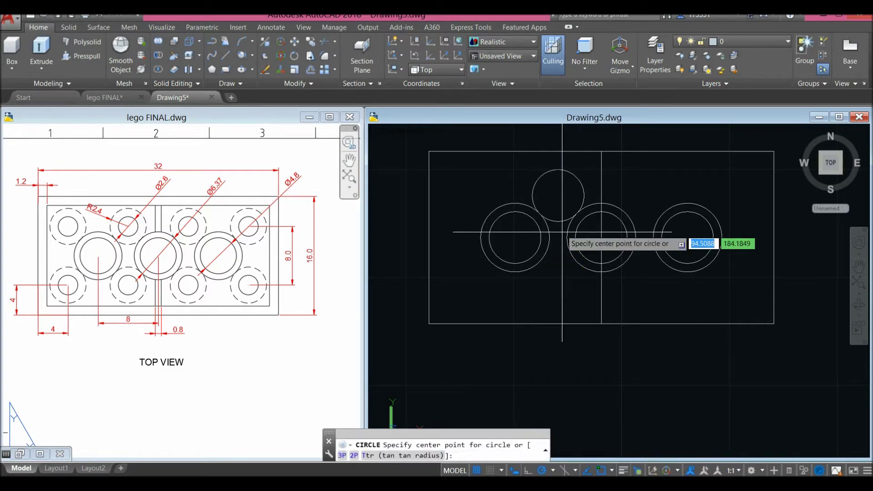
pyautogui.click(558, 195)
pyautogui.write('d')
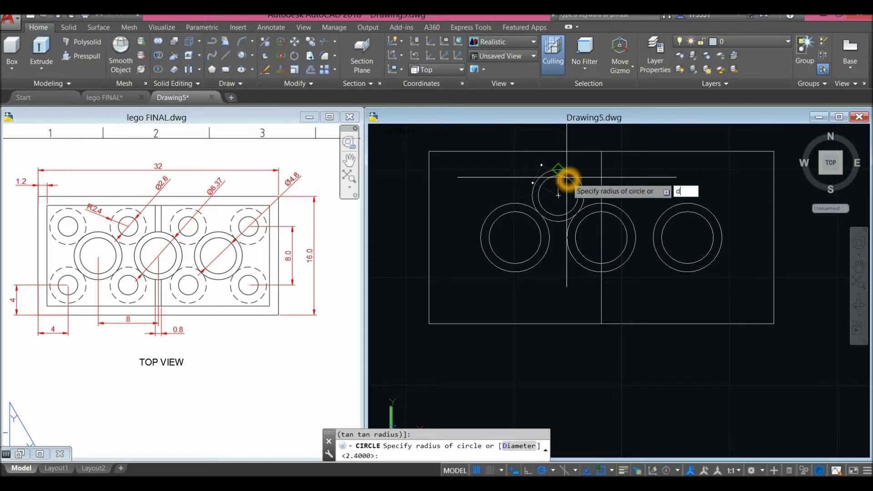
pyautogui.press('Return')
pyautogui.write('2.6')
pyautogui.press('Return')
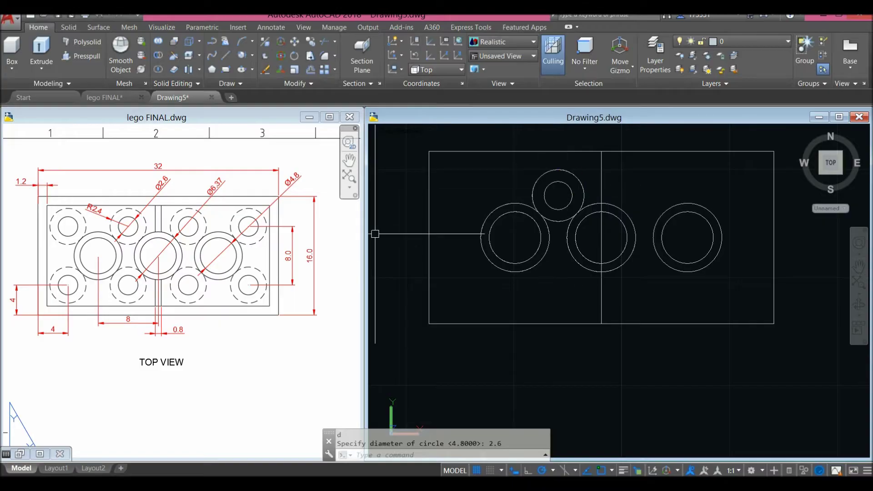
pyautogui.click(170, 238)
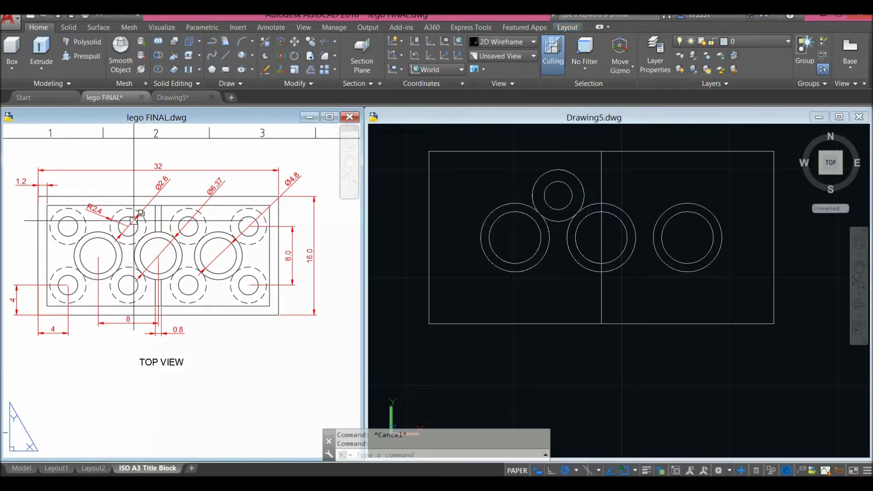
pyautogui.click(159, 192)
pyautogui.press('Escape')
pyautogui.click(567, 268)
# Step: Mirror the small concentric circle pair across the vertical centre line, keeping the source circles
pyautogui.moveTo(567, 267); pyautogui.dragTo(538, 294, button='middle')
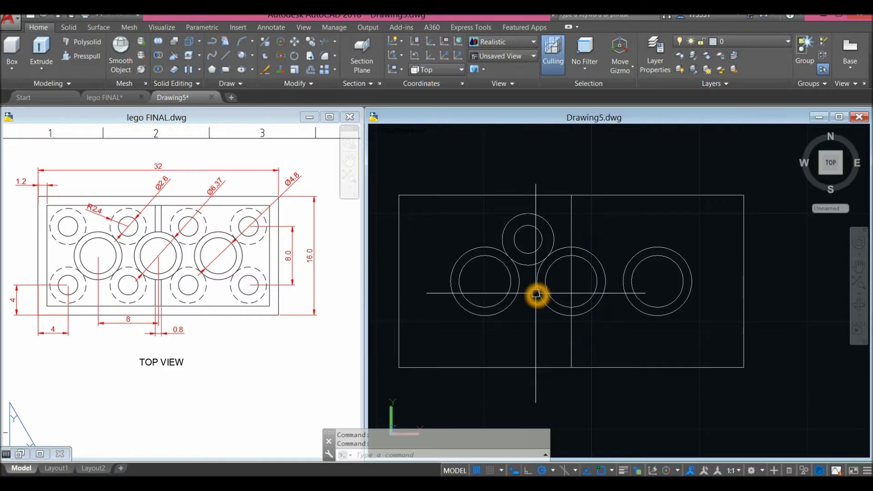
pyautogui.write('mi')
pyautogui.press('Return')
pyautogui.click(535, 291)
pyautogui.click(530, 254)
pyautogui.press('Return')
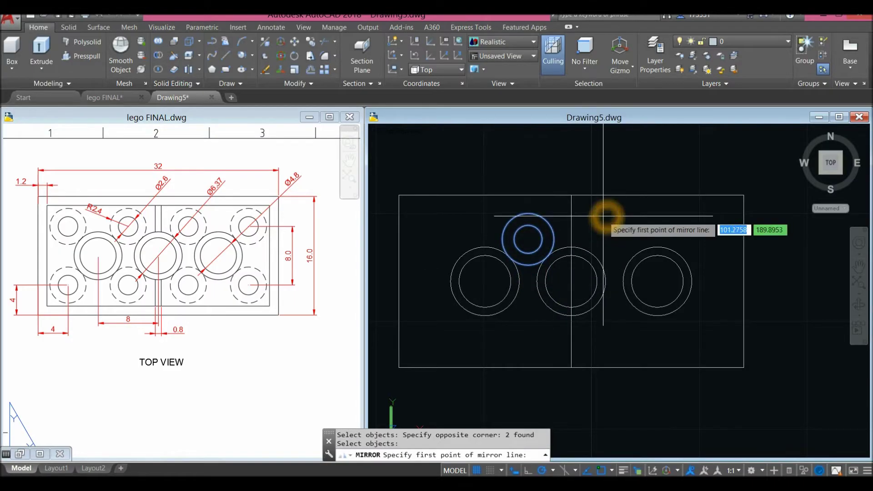
pyautogui.click(572, 197)
pyautogui.click(573, 367)
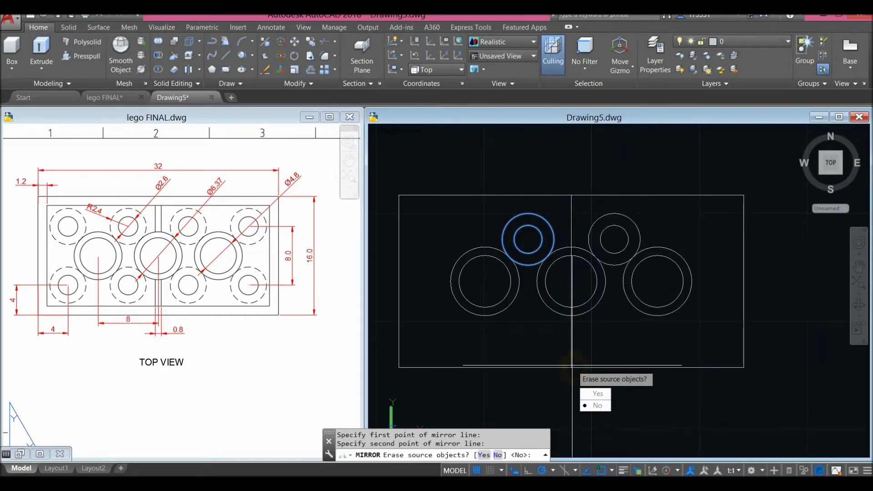
pyautogui.click(598, 404)
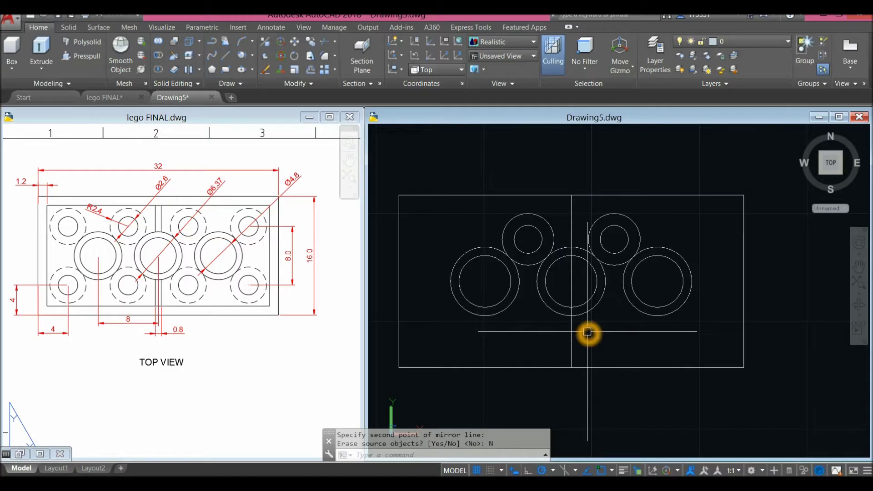
# Step: Mirror both upper small circle pairs across the rectangle's horizontal midline, excluding the centre line from the selection and keeping the originals
pyautogui.write('mi')
pyautogui.press('Return')
pyautogui.click(631, 230)
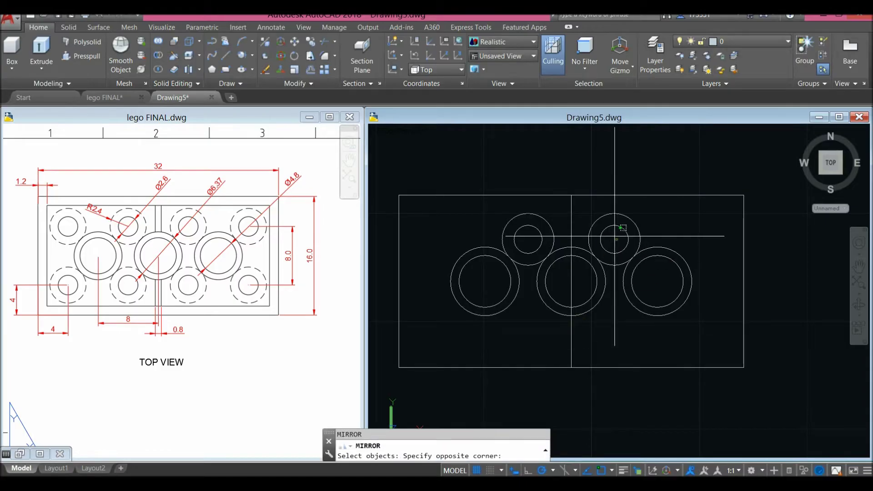
pyautogui.click(536, 235)
pyautogui.keyDown('shift'); pyautogui.click(572, 220); pyautogui.keyUp('shift')
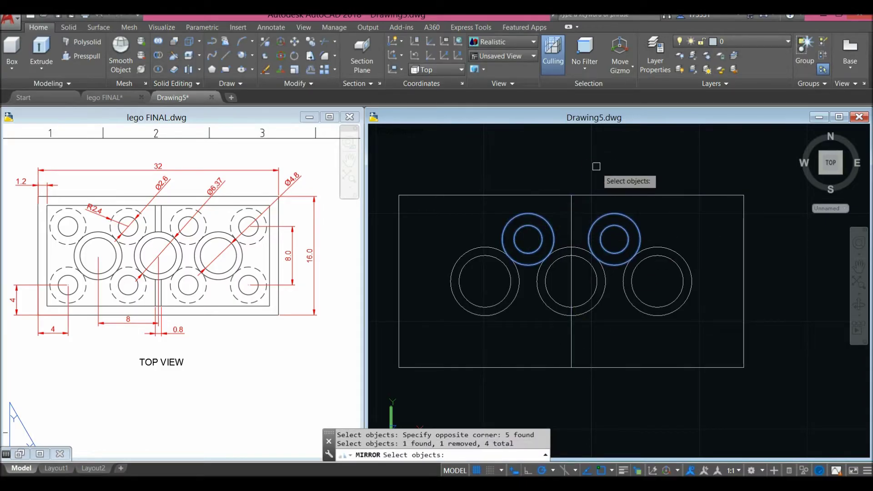
pyautogui.press('Return')
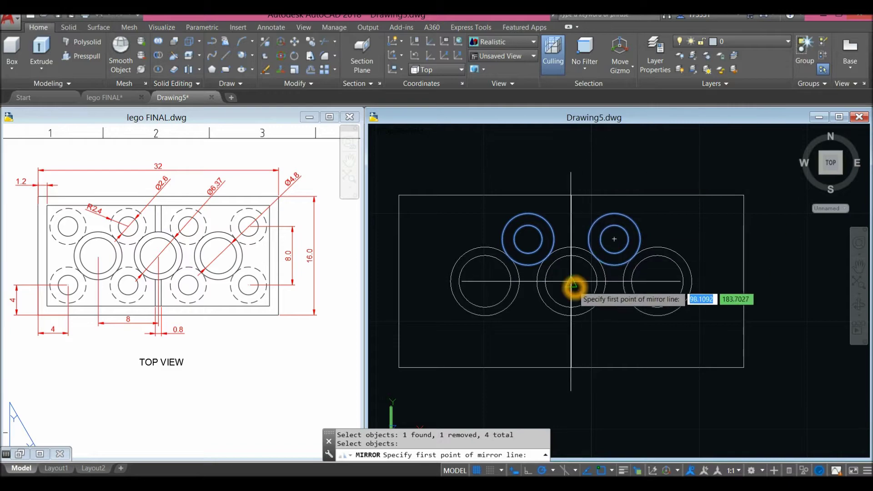
pyautogui.click(744, 283)
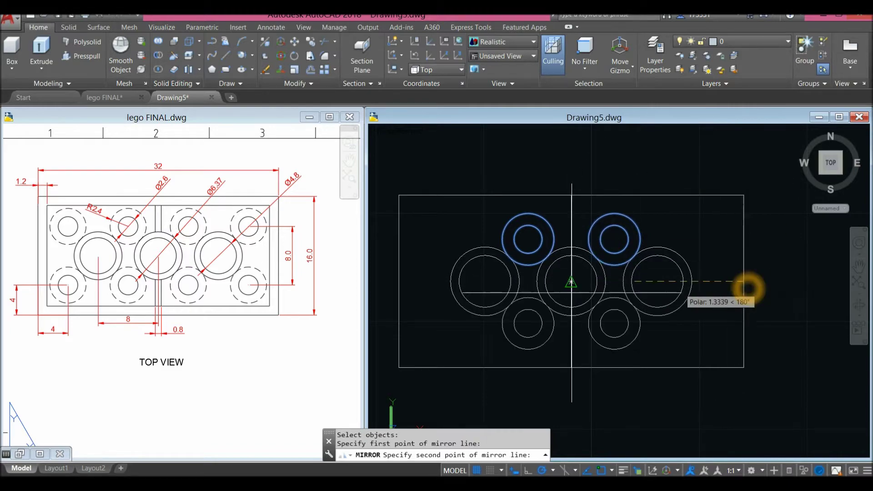
pyautogui.click(404, 285)
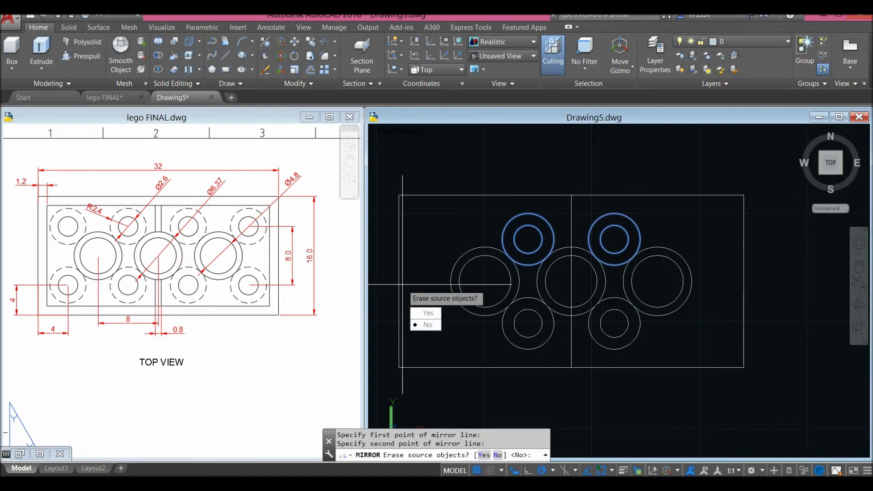
pyautogui.click(436, 325)
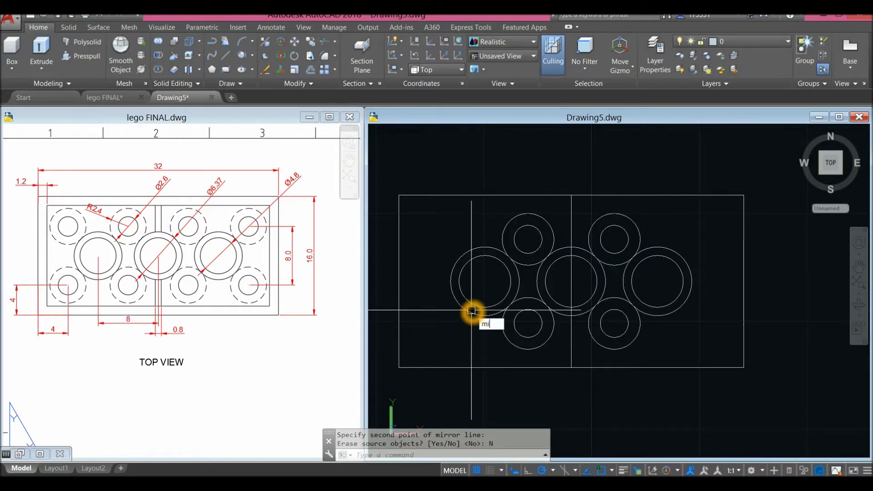
# Step: Mirror the two small circle pairs left of the centre line across a vertical axis through the left large circle's centre, keeping the originals
pyautogui.press('Return')
pyautogui.click(528, 358)
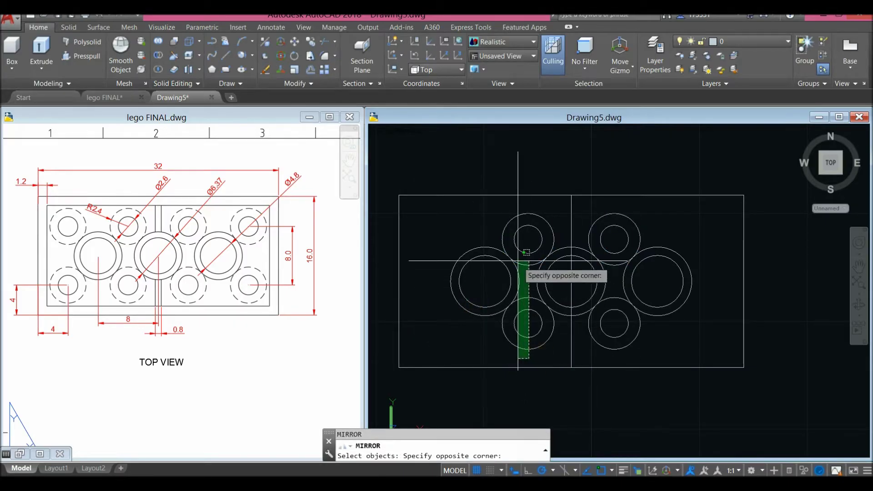
pyautogui.click(526, 251)
pyautogui.press('Return')
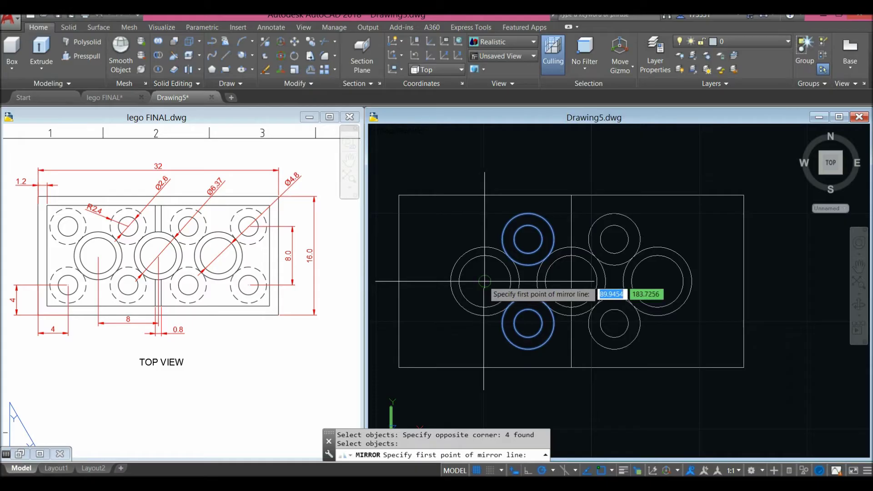
pyautogui.click(484, 281)
pyautogui.click(483, 194)
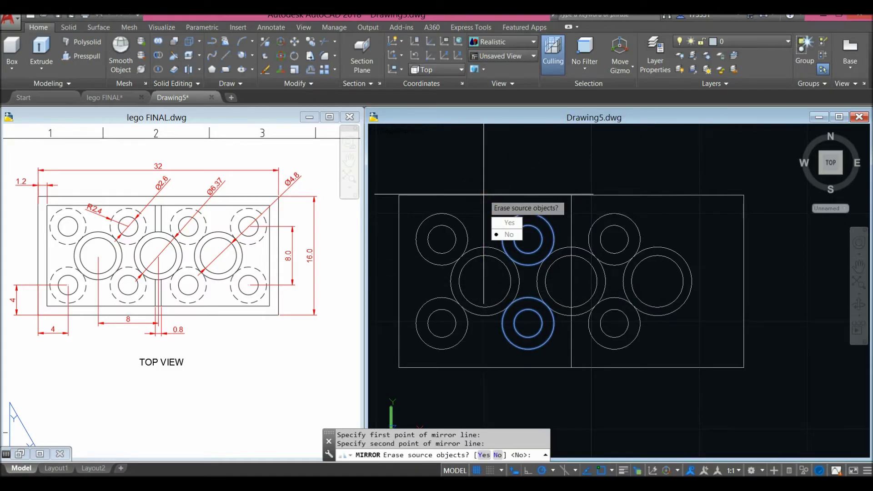
pyautogui.click(507, 234)
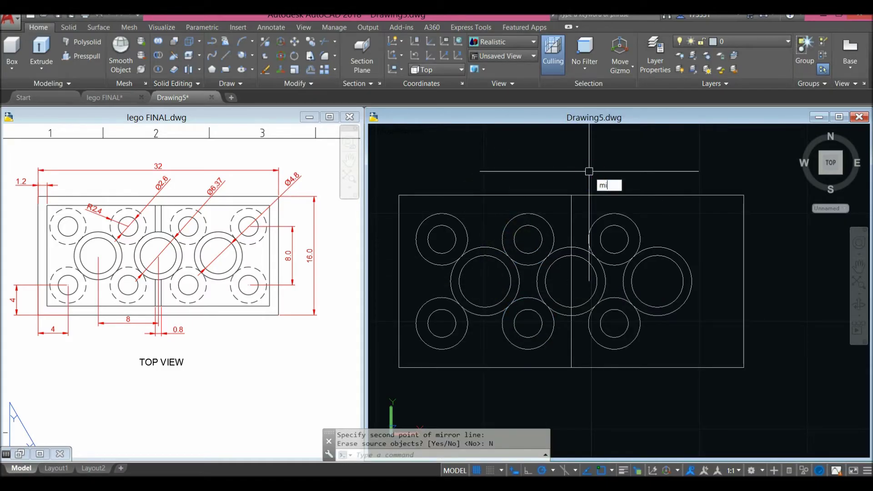
# Step: Mirror the two small circle pairs right of the centre line across a vertical axis through the right large circle's centre, keeping the originals
pyautogui.write('mi')
pyautogui.press('Return')
pyautogui.click(617, 238)
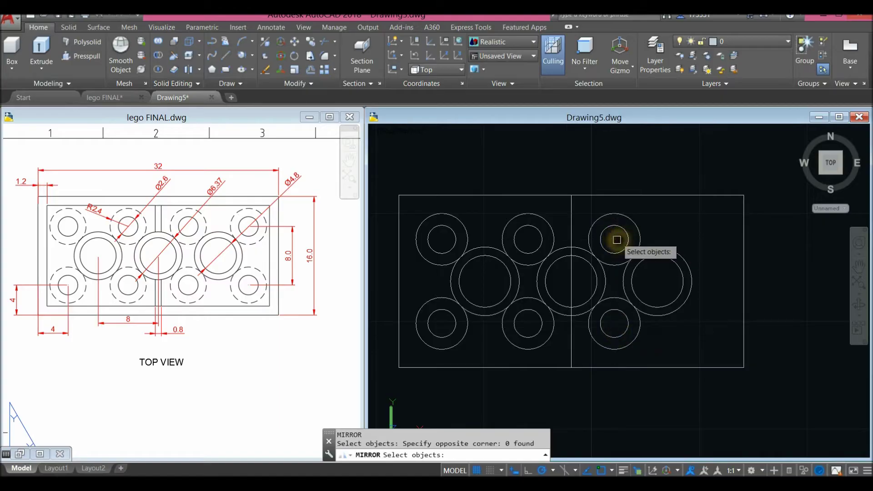
pyautogui.click(612, 298)
pyautogui.click(615, 310)
pyautogui.click(613, 253)
pyautogui.click(613, 266)
pyautogui.press('Return')
pyautogui.click(656, 279)
pyautogui.click(655, 167)
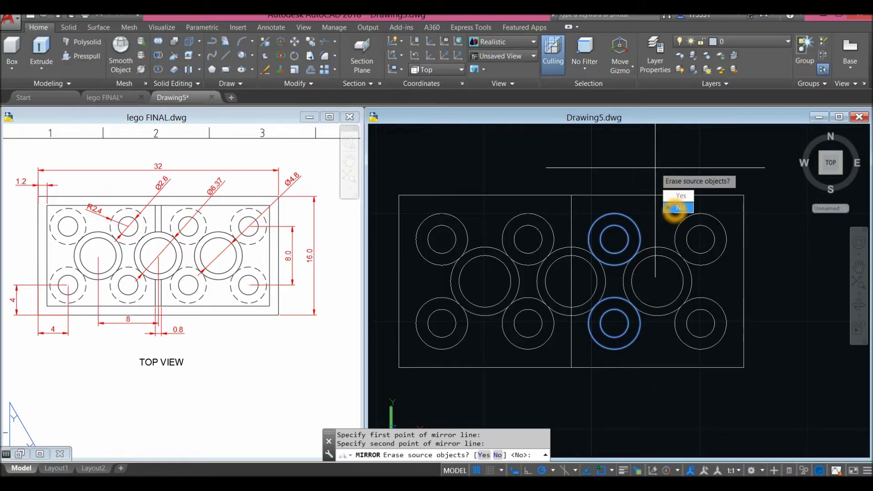
pyautogui.click(675, 207)
pyautogui.scroll(-3, 546, 244)
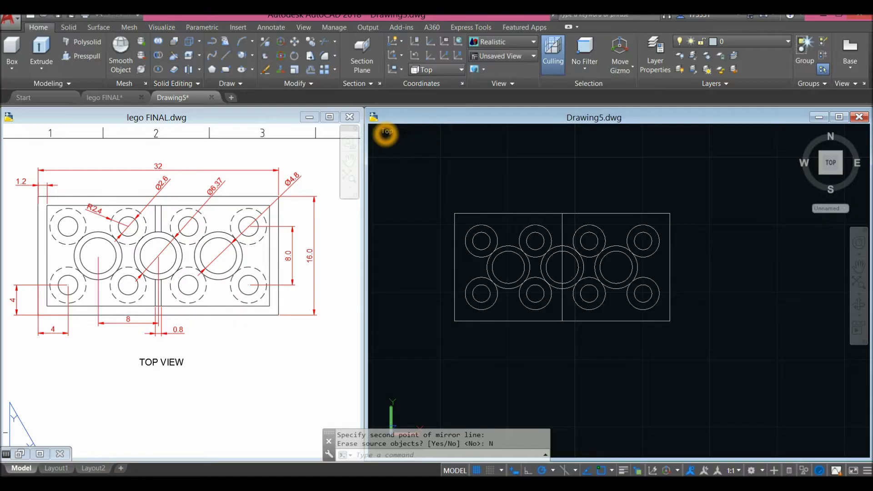
# Step: Display the brick's profile in the SE Isometric view
pyautogui.click(388, 131)
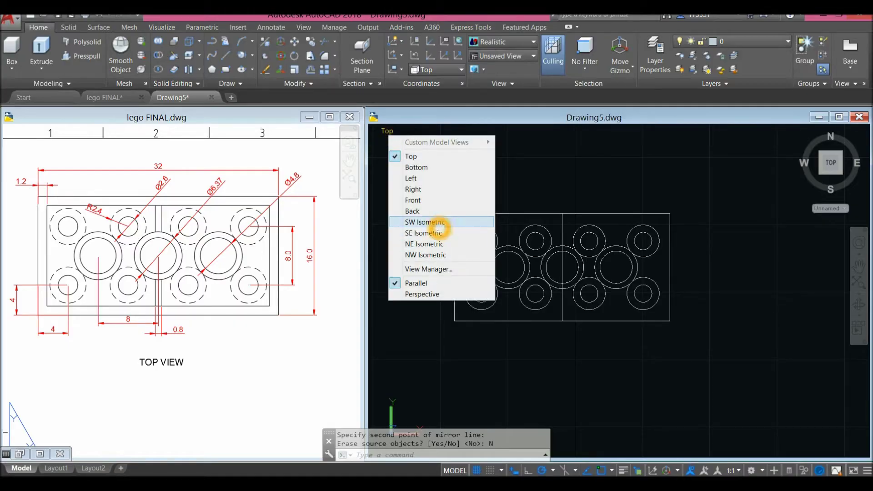
pyautogui.click(439, 233)
pyautogui.moveTo(524, 282)
pyautogui.mouseDown(button='middle')
pyautogui.moveTo(510, 250)
pyautogui.moveTo(521, 268)
pyautogui.mouseUp(button='middle')
pyautogui.scroll(-4, 519, 268)
pyautogui.scroll(3, 492, 262)
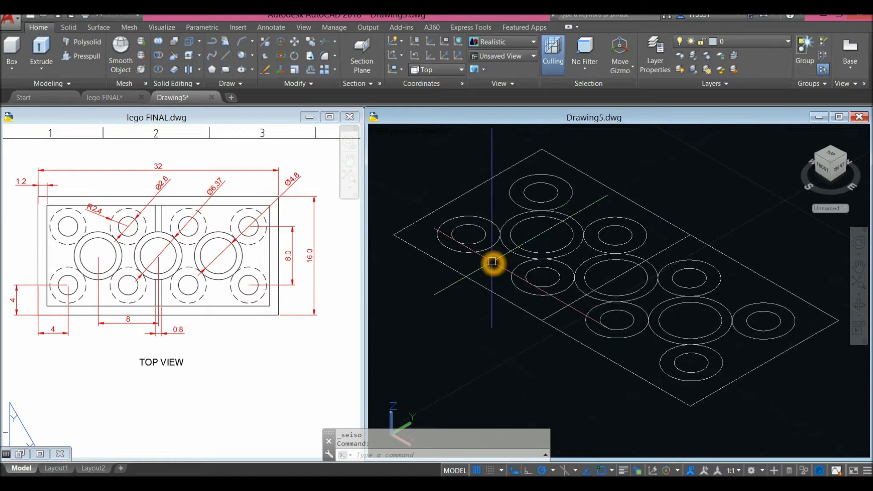
pyautogui.click(477, 247)
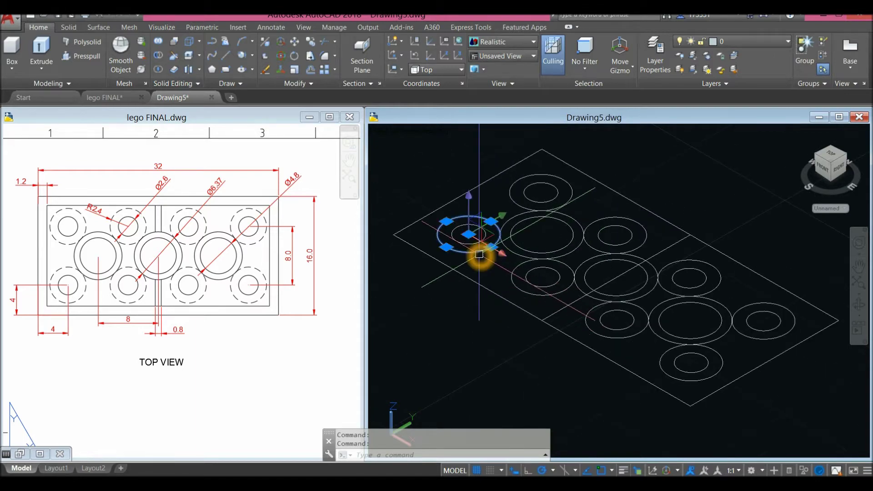
pyautogui.press('Escape')
pyautogui.click(444, 264)
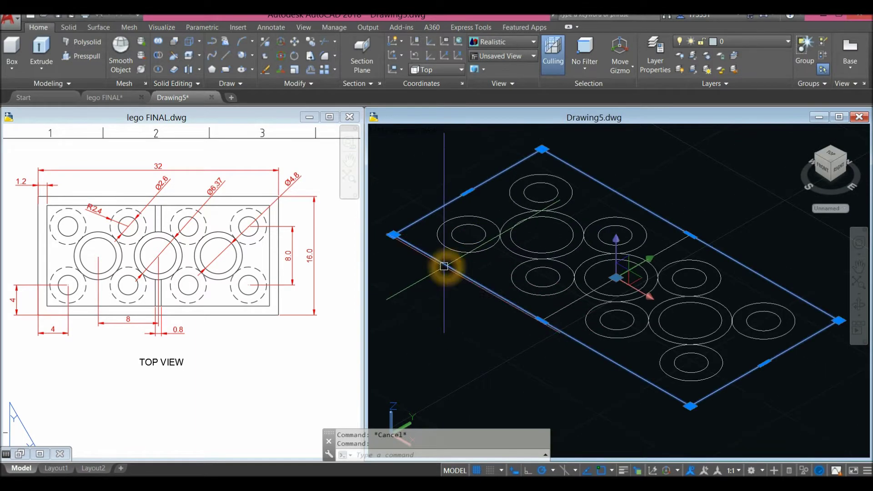
# Step: Look up the brick's body height in the front and side views of the lego FINAL reference drawing
pyautogui.click(213, 327)
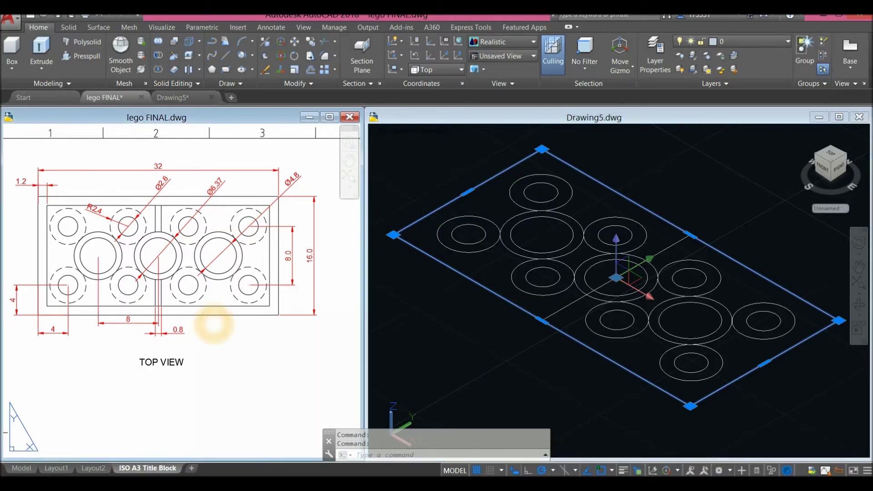
pyautogui.scroll(-5, 212, 331)
pyautogui.moveTo(212, 332); pyautogui.dragTo(182, 241, button='middle')
pyautogui.scroll(2, 159, 346)
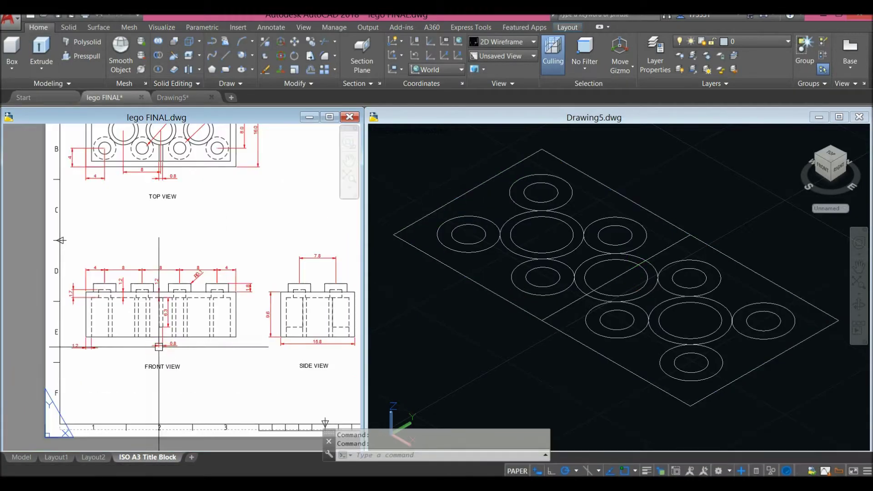
pyautogui.moveTo(235, 332); pyautogui.dragTo(184, 324, button='middle')
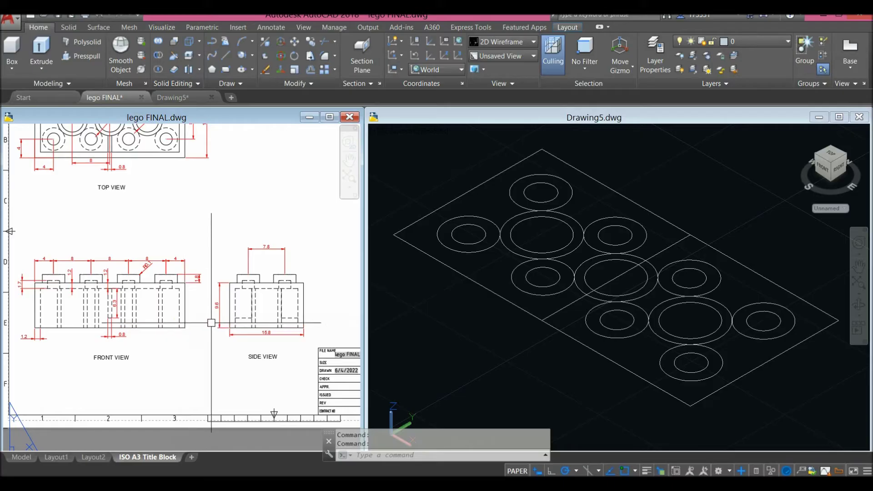
pyautogui.scroll(4, 210, 323)
pyautogui.click(230, 306)
pyautogui.press('Escape')
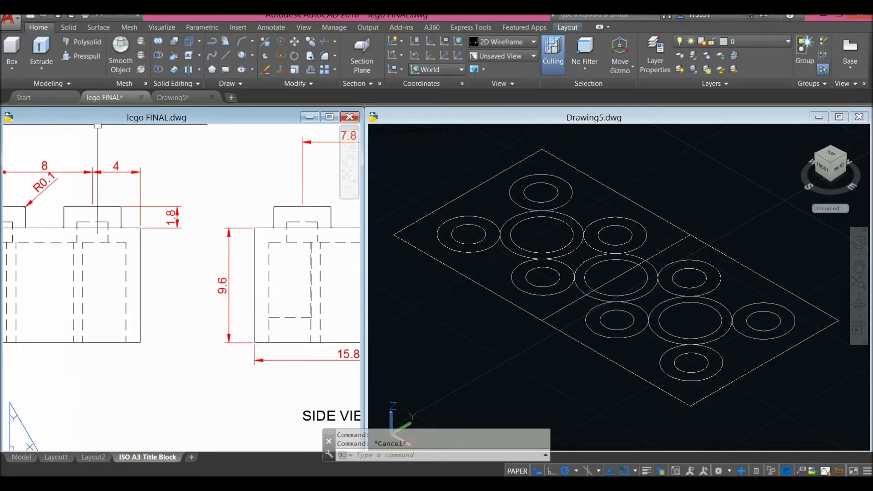
# Step: Extrude the outer rectangle 9.6 downward in Drawing5, leaving the circles on the top face
pyautogui.click(41, 48)
pyautogui.click(467, 312)
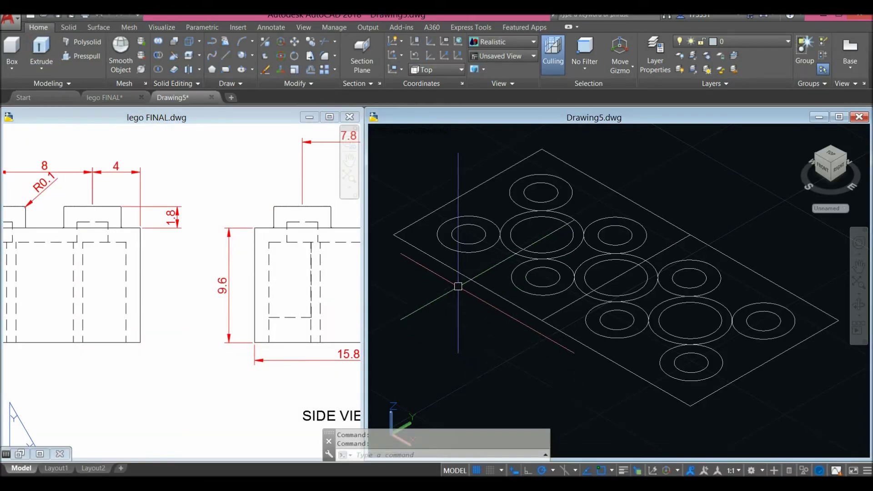
pyautogui.click(42, 50)
pyautogui.click(498, 296)
pyautogui.moveTo(485, 330); pyautogui.dragTo(484, 304, button='middle')
pyautogui.rightClick(477, 249)
pyautogui.click(496, 260)
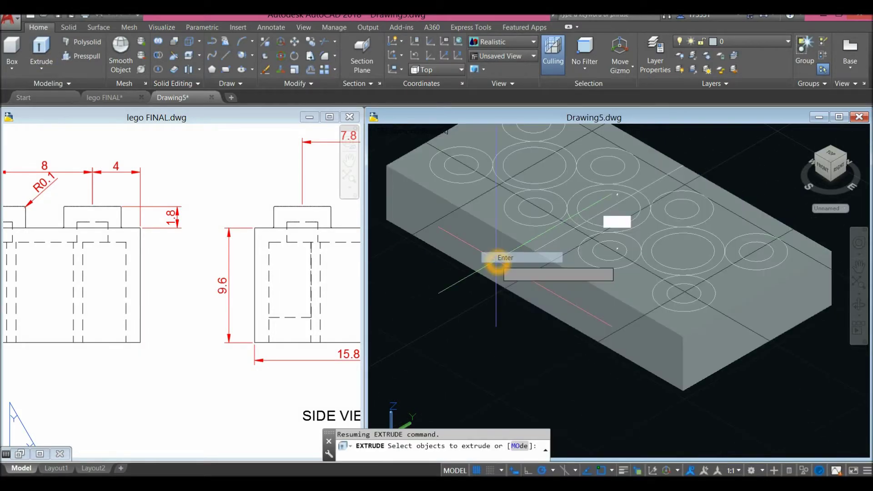
pyautogui.click(513, 360)
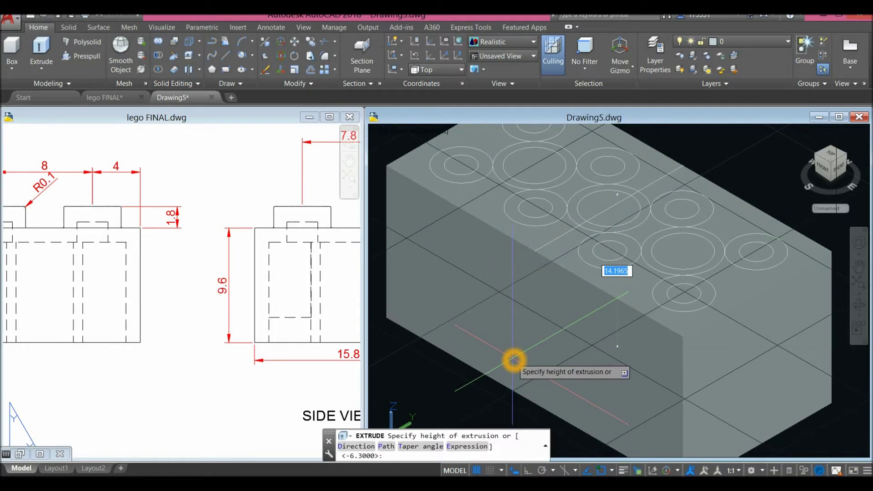
pyautogui.press('Return')
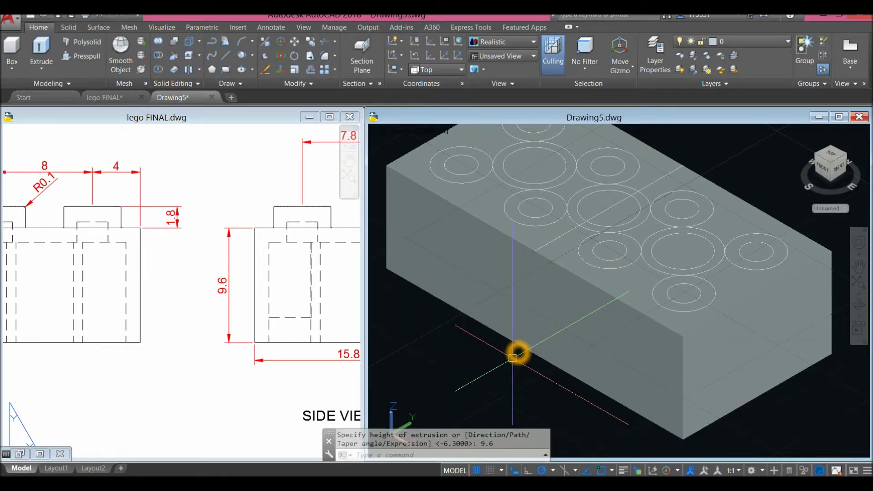
# Step: Shell the extruded brick body with its bottom face removed and a wall thickness of 1.2
pyautogui.moveTo(499, 328); pyautogui.dragTo(561, 337, button='middle')
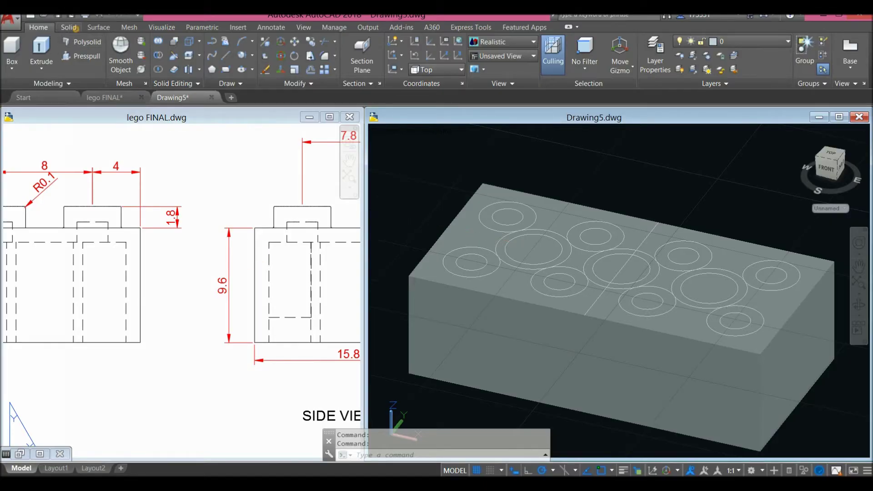
pyautogui.click(71, 27)
pyautogui.click(495, 48)
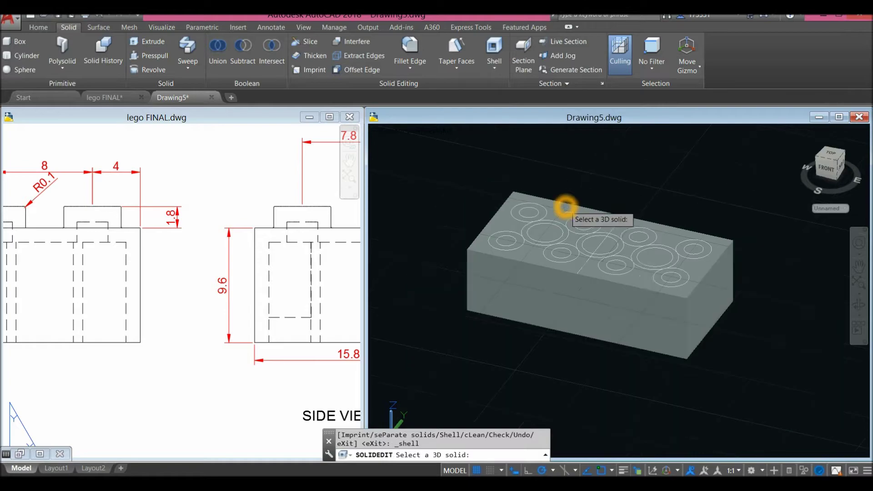
pyautogui.keyDown('shift'); pyautogui.moveTo(596, 331); pyautogui.dragTo(588, 291, button='middle'); pyautogui.keyUp('shift')
pyautogui.click(588, 291)
pyautogui.scroll(-4, 590, 351)
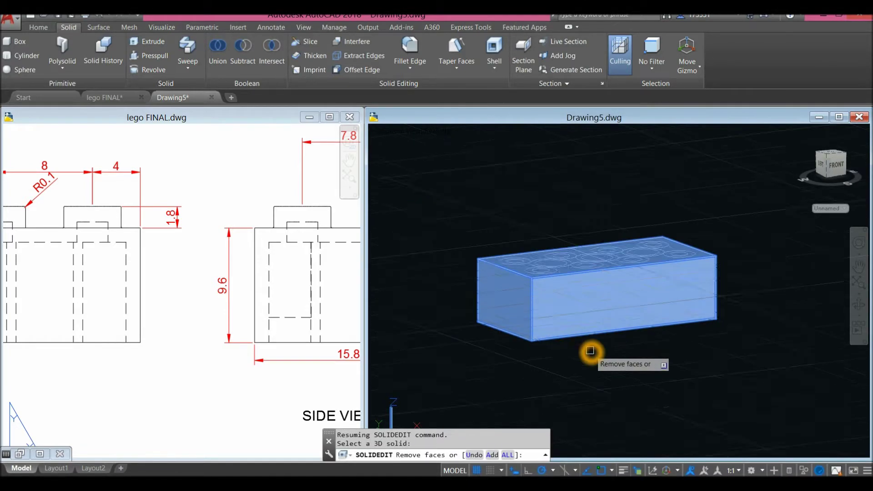
pyautogui.scroll(6, 590, 350)
pyautogui.moveTo(590, 351)
pyautogui.keyDown('shift'); pyautogui.mouseDown(button='middle')
pyautogui.moveTo(615, 237)
pyautogui.moveTo(588, 319)
pyautogui.moveTo(596, 362)
pyautogui.moveTo(588, 350)
pyautogui.mouseUp(button='middle'); pyautogui.keyUp('shift')
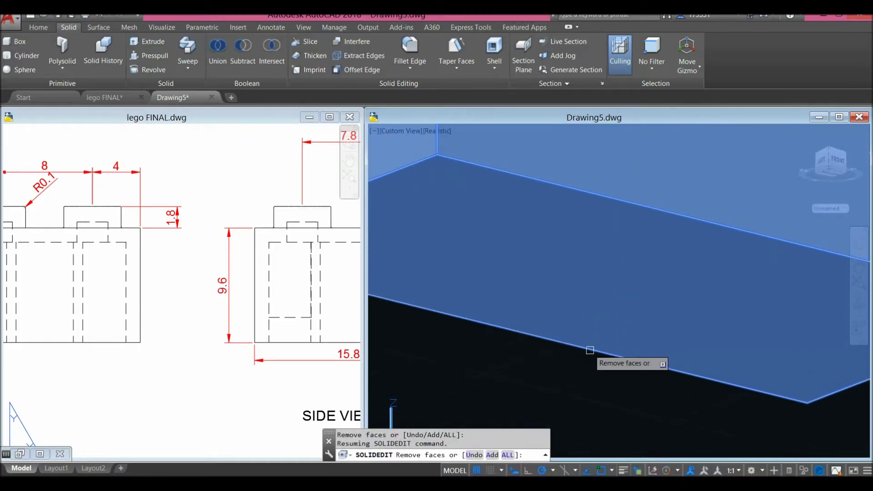
pyautogui.click(571, 286)
pyautogui.scroll(-2, 569, 278)
pyautogui.rightClick(575, 269)
pyautogui.click(598, 274)
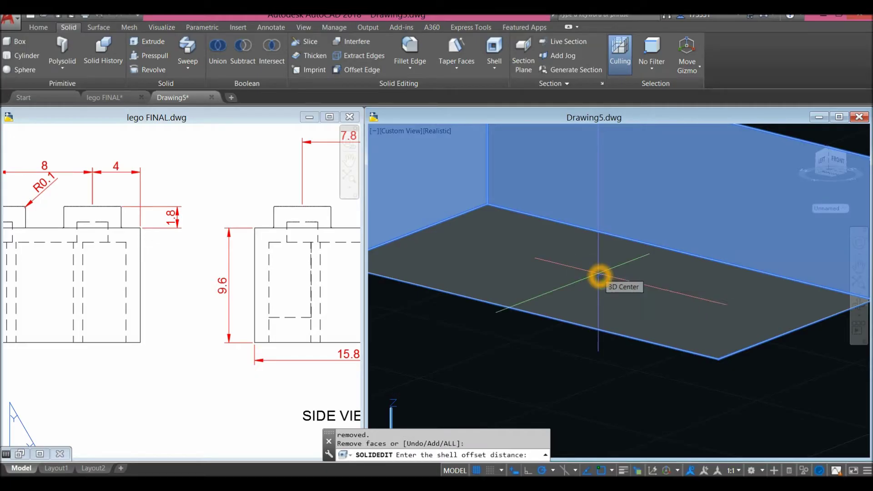
pyautogui.press('Return')
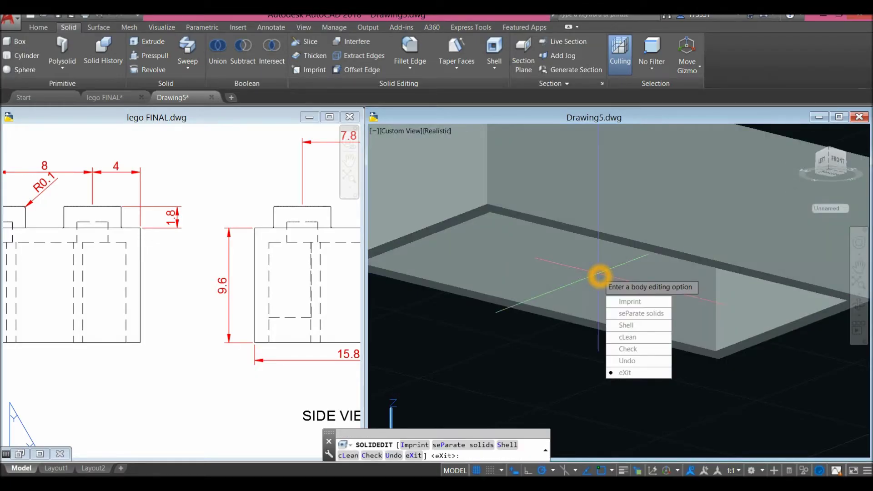
pyautogui.press('Return')
# Step: Check the wall thickness dimension in the front view of the lego FINAL reference drawing
pyautogui.click(247, 355)
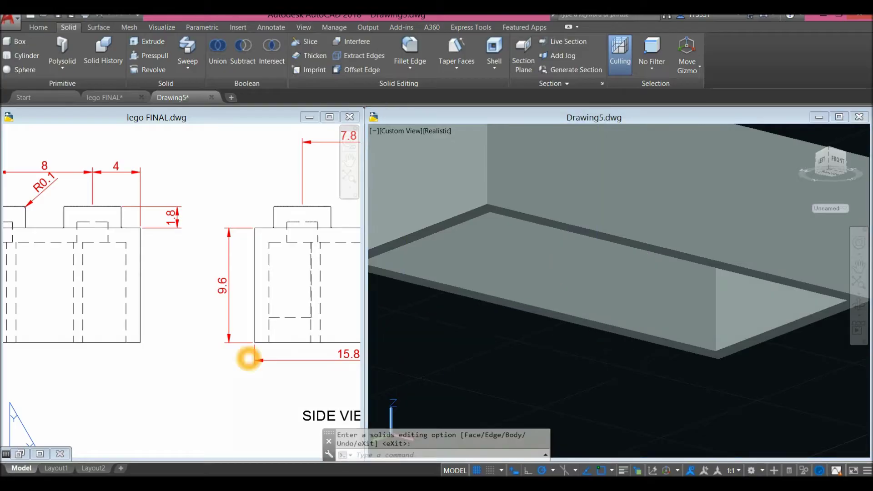
pyautogui.scroll(-5, 235, 351)
pyautogui.doubleClick(302, 302)
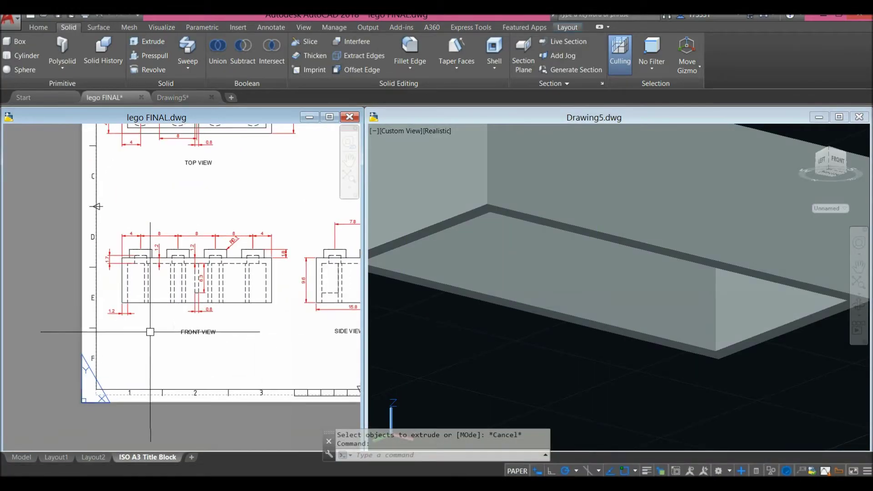
pyautogui.scroll(6, 124, 316)
pyautogui.click(123, 312)
pyautogui.press('Escape')
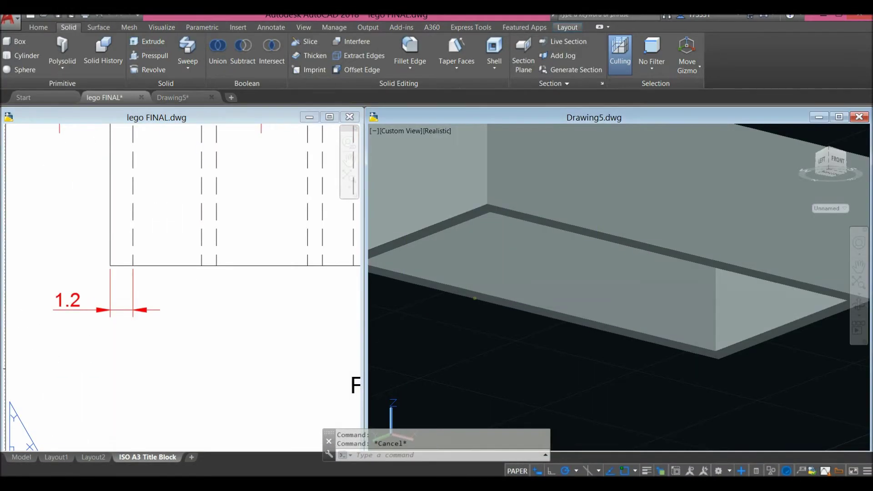
# Step: Compare the circles on the brick's top face with the stud and tube details in the reference's front and top views
pyautogui.click(470, 302)
pyautogui.scroll(-5, 495, 269)
pyautogui.keyDown('shift'); pyautogui.moveTo(503, 257); pyautogui.dragTo(555, 235, button='middle'); pyautogui.keyUp('shift')
pyautogui.scroll(6, 499, 231)
pyautogui.scroll(3, 559, 233)
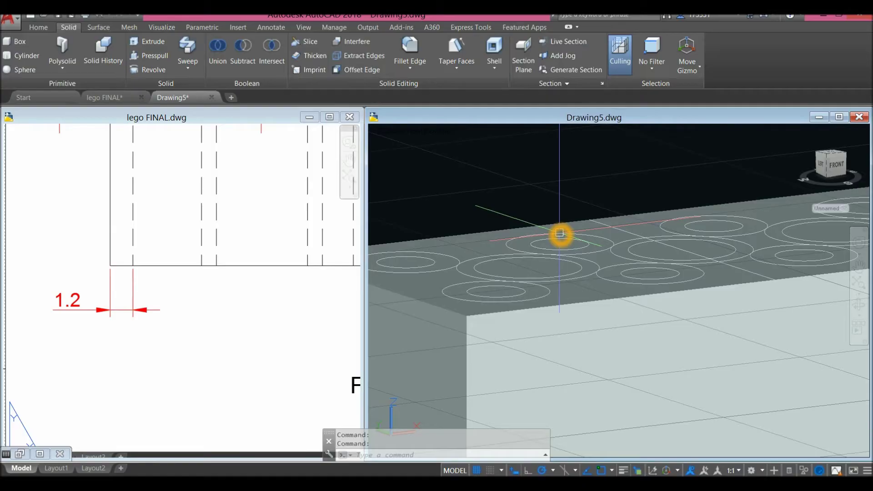
pyautogui.moveTo(460, 249); pyautogui.dragTo(536, 241, button='middle')
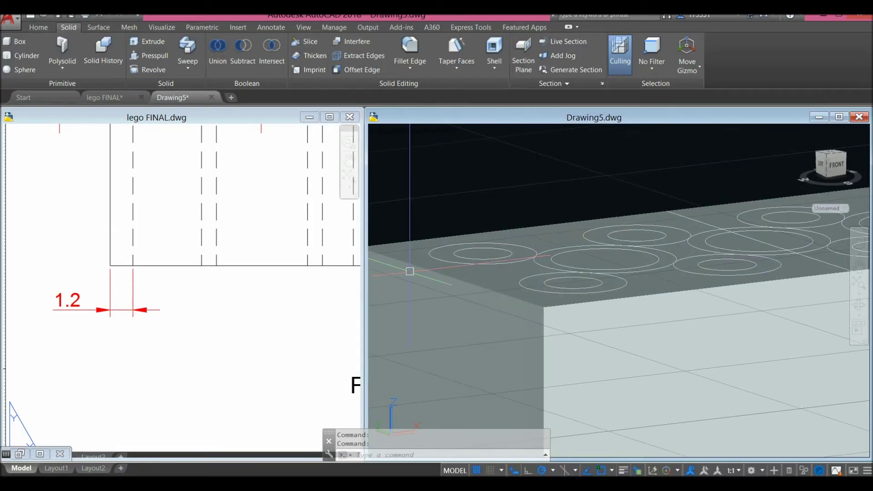
pyautogui.click(152, 301)
pyautogui.scroll(-3, 171, 285)
pyautogui.scroll(4, 126, 387)
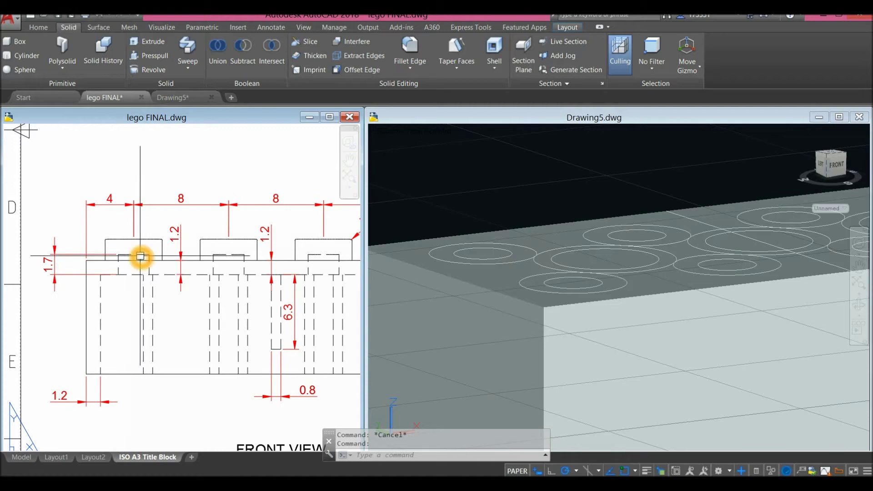
pyautogui.scroll(-4, 130, 254)
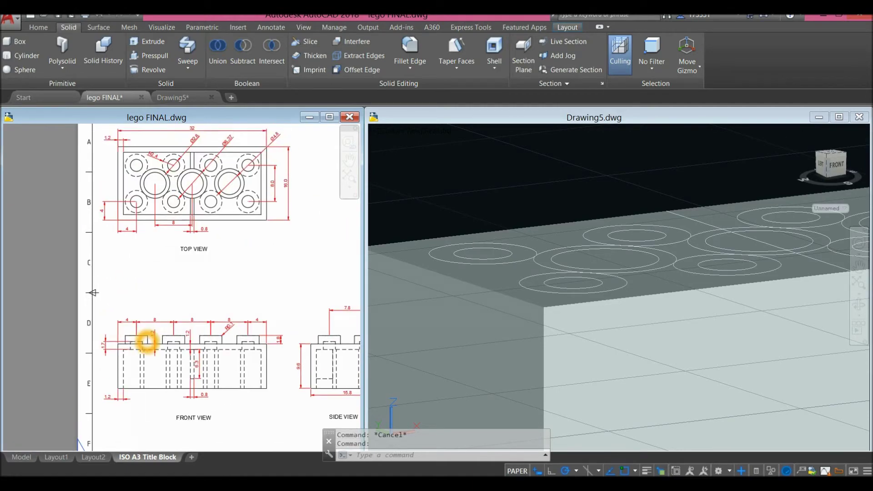
pyautogui.scroll(3, 142, 200)
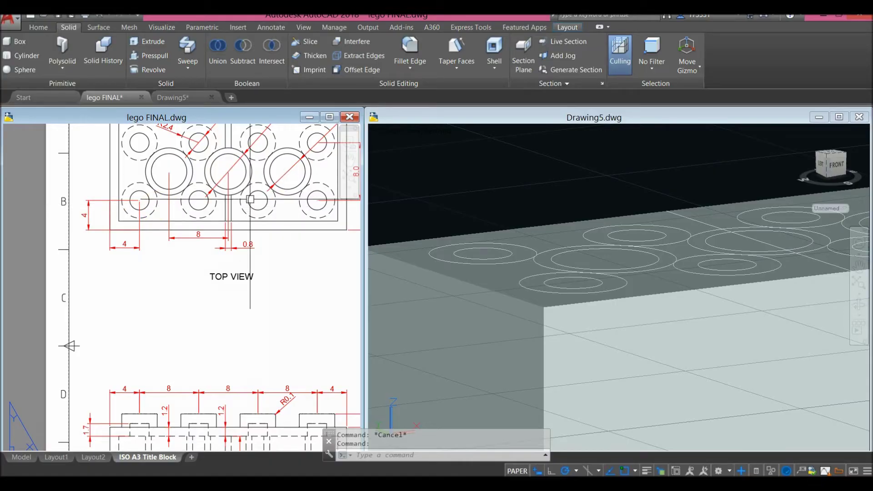
pyautogui.click(593, 338)
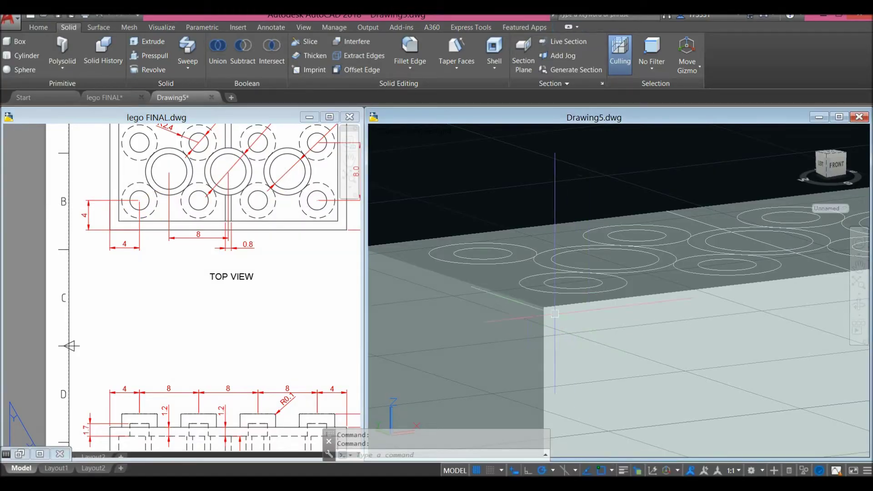
pyautogui.scroll(3, 503, 263)
pyautogui.click(520, 243)
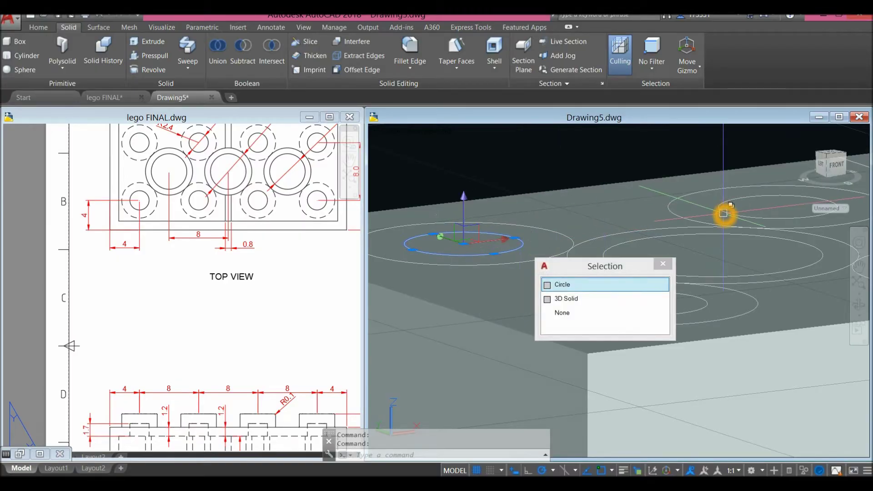
pyautogui.click(613, 220)
pyautogui.press('Escape')
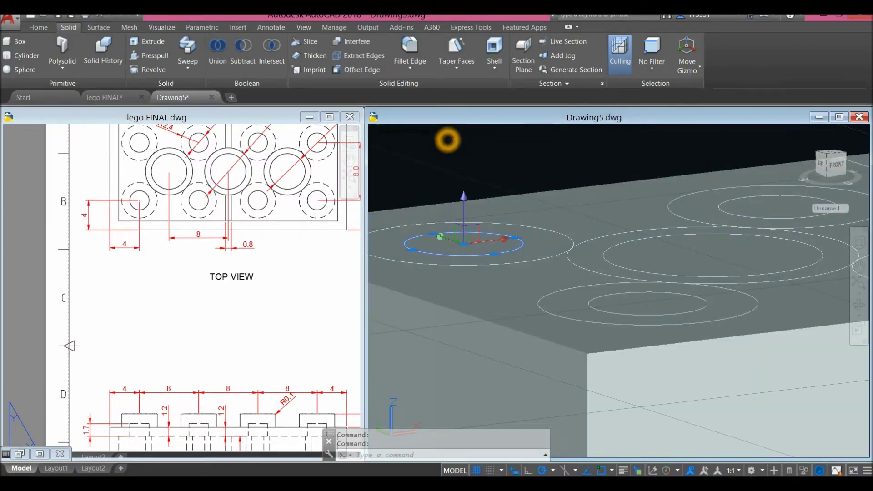
# Step: Switch Drawing5 to the Wireframe visual style and select the inner circles of all eight small circle pairs
pyautogui.click(442, 132)
pyautogui.click(468, 226)
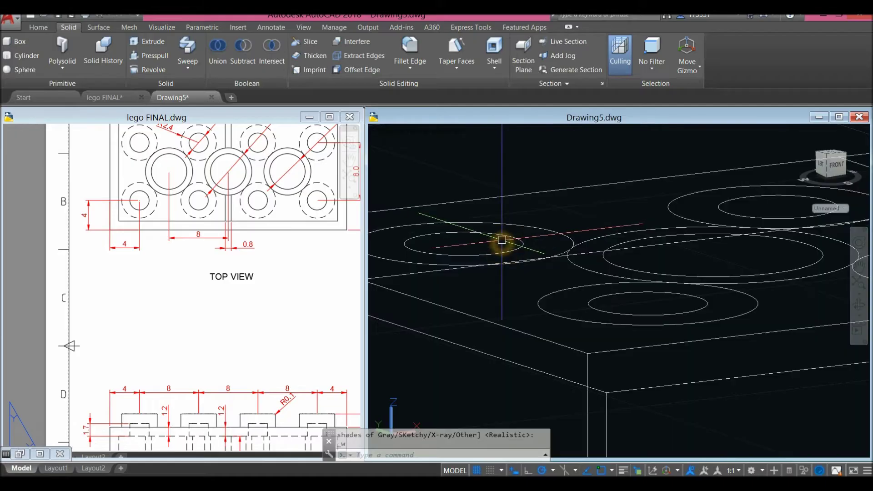
pyautogui.click(724, 205)
pyautogui.click(685, 295)
pyautogui.scroll(-4, 654, 282)
pyautogui.moveTo(656, 282); pyautogui.dragTo(509, 290, button='middle')
pyautogui.scroll(5, 652, 283)
pyautogui.scroll(-3, 582, 233)
pyautogui.moveTo(582, 233); pyautogui.dragTo(485, 263, button='middle')
pyautogui.scroll(-2, 609, 280)
pyautogui.scroll(3, 598, 257)
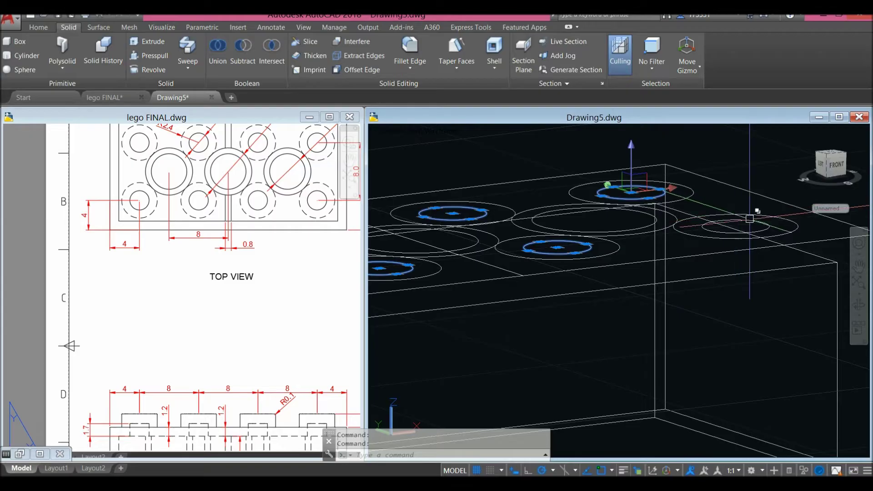
pyautogui.scroll(-3, 574, 253)
pyautogui.moveTo(584, 254); pyautogui.dragTo(687, 252, button='middle')
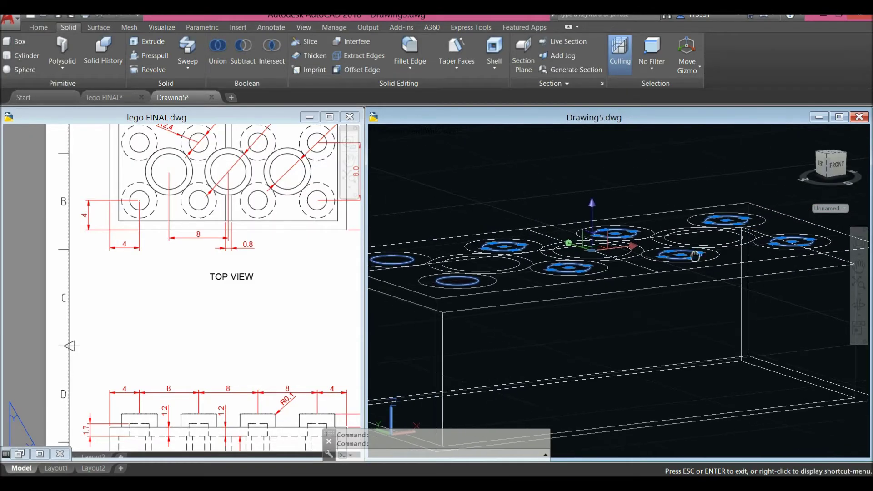
# Step: Add the three pairs of concentric tube circles along the brick's centreline to the selection and move all selected circles 1.2 down along Z
pyautogui.scroll(7, 518, 260)
pyautogui.click(551, 252)
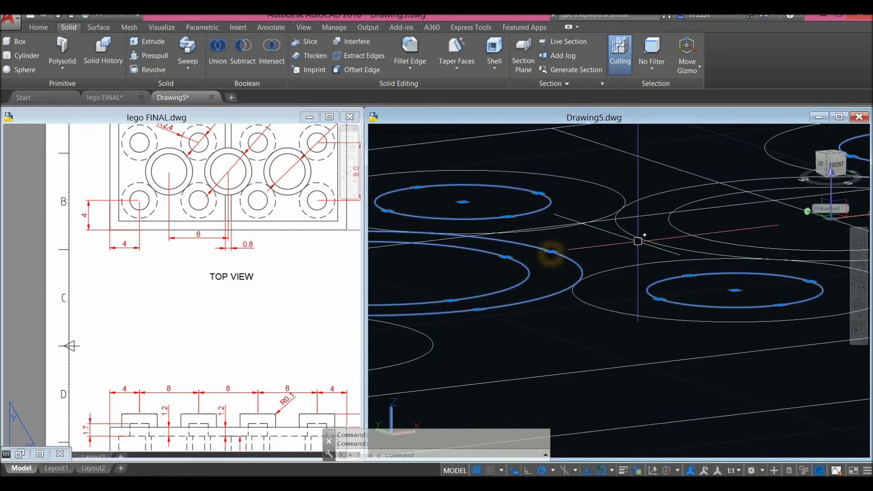
pyautogui.scroll(-4, 632, 243)
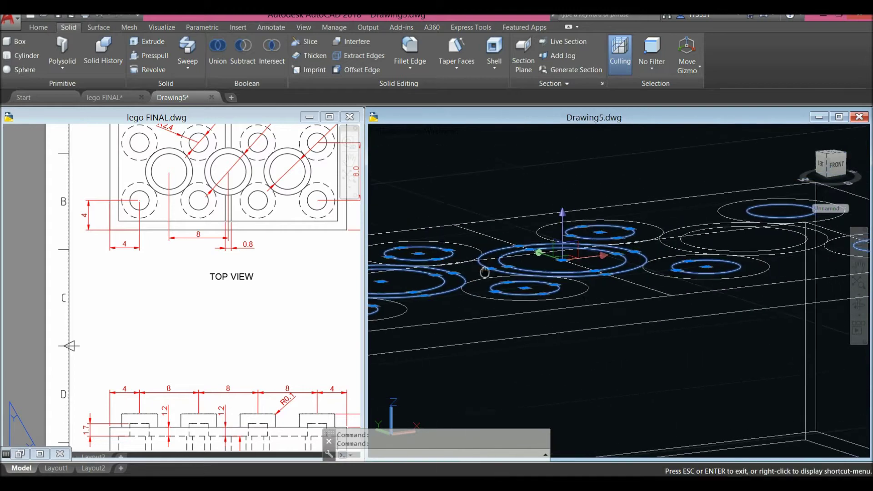
pyautogui.scroll(3, 645, 251)
pyautogui.click(658, 242)
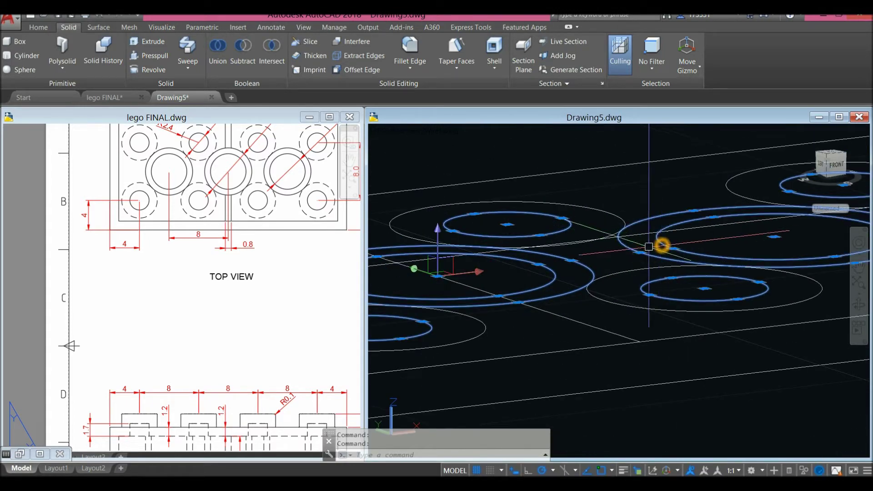
pyautogui.scroll(-4, 606, 253)
pyautogui.moveTo(606, 253); pyautogui.dragTo(746, 229, button='middle')
pyautogui.rightClick(547, 151)
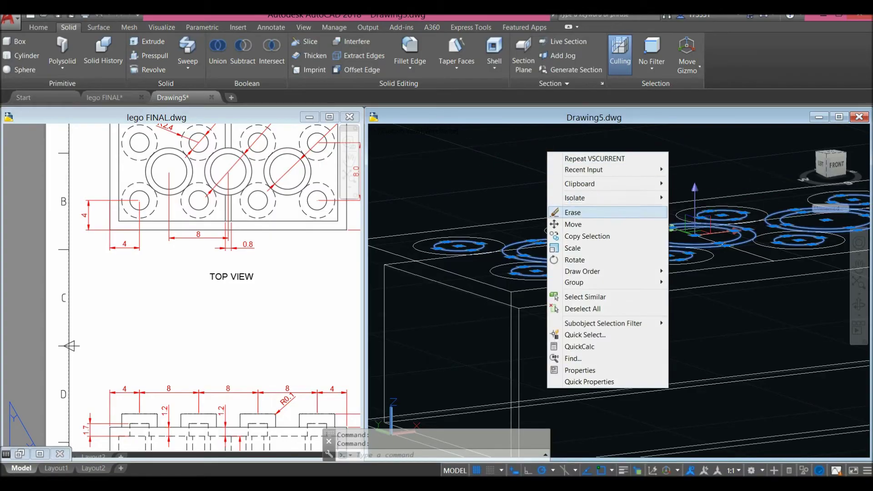
pyautogui.click(577, 223)
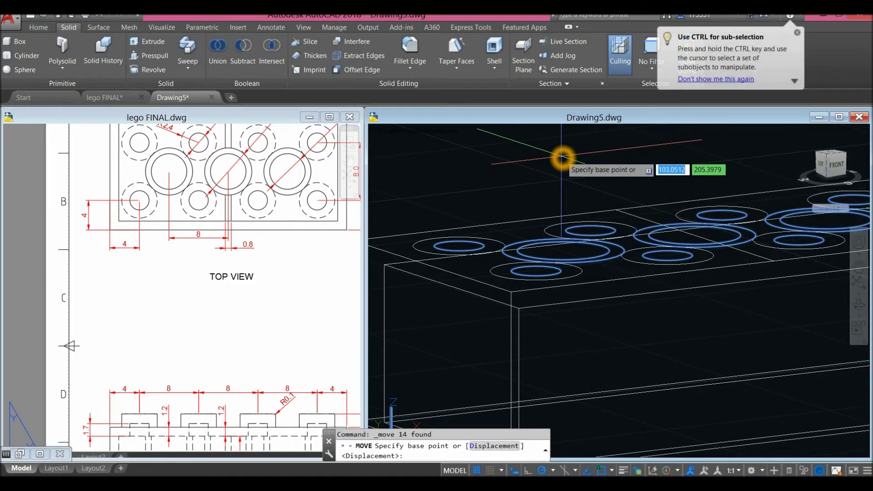
pyautogui.click(562, 157)
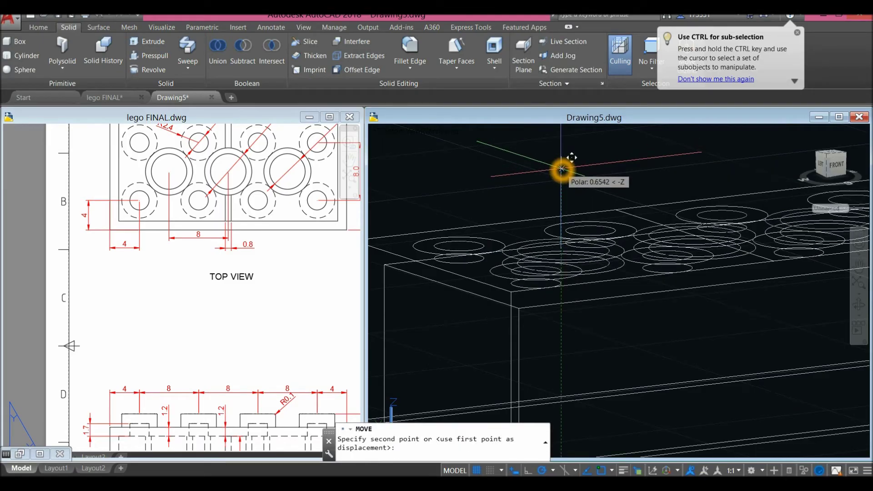
pyautogui.write('1.2')
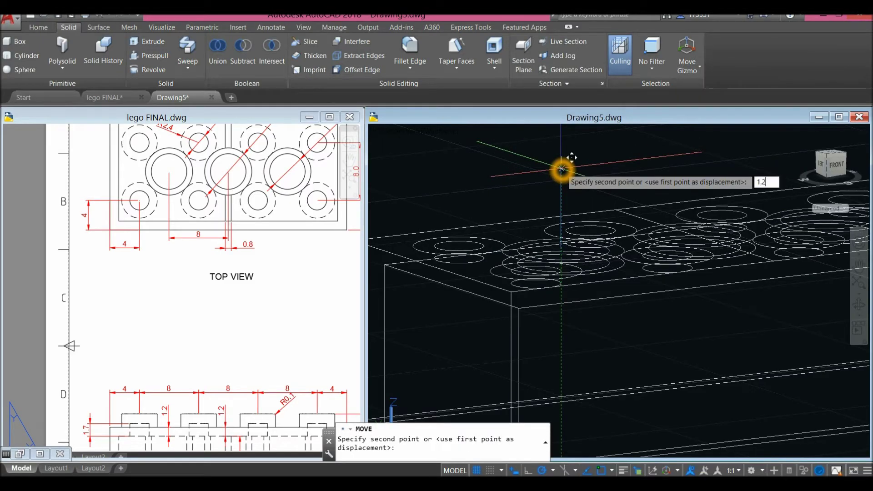
pyautogui.press('Return')
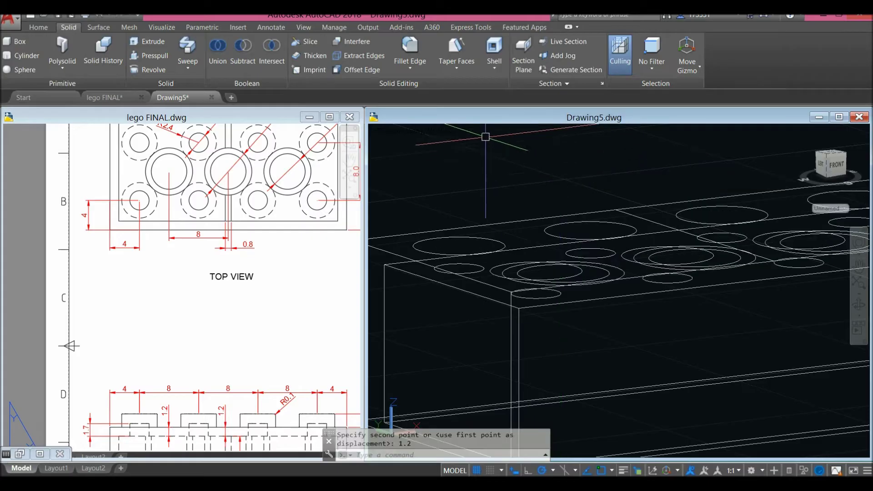
# Step: Inspect the moved circles from the brick's open underside in Conceptual visual style and compare them with the reference views
pyautogui.click(440, 131)
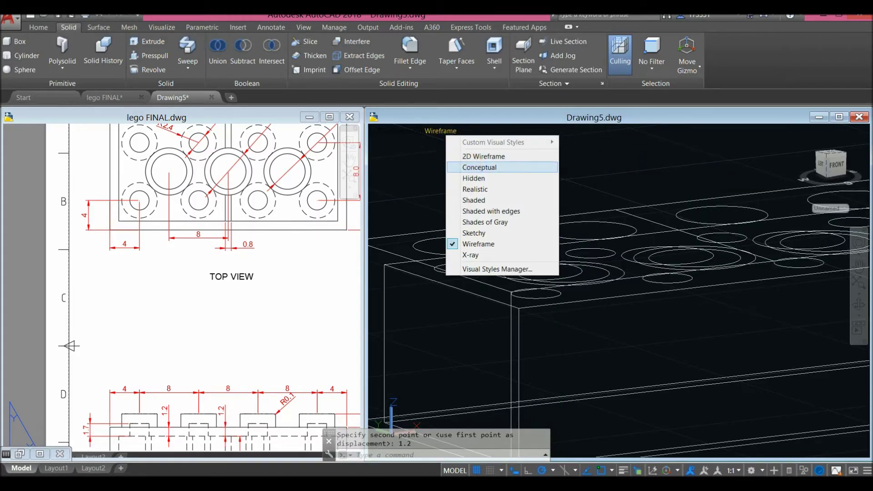
pyautogui.click(471, 167)
pyautogui.keyDown('shift'); pyautogui.moveTo(587, 307); pyautogui.dragTo(498, 254, button='middle'); pyautogui.keyUp('shift')
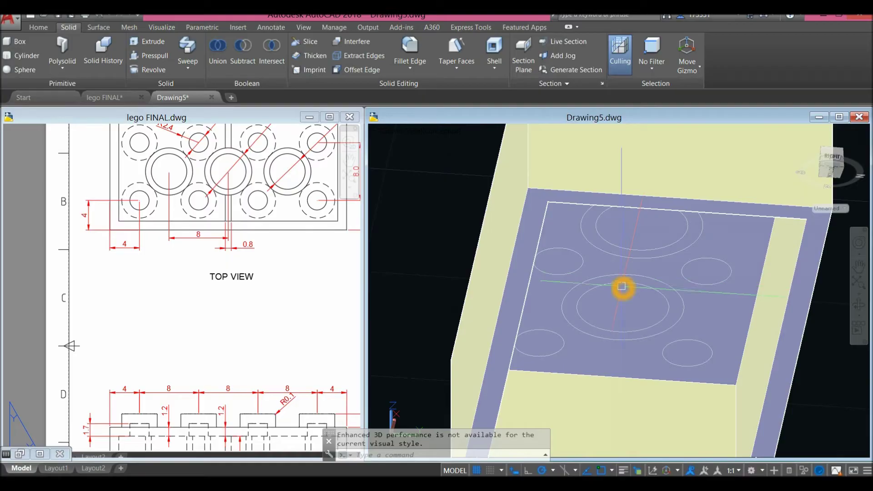
pyautogui.moveTo(562, 277)
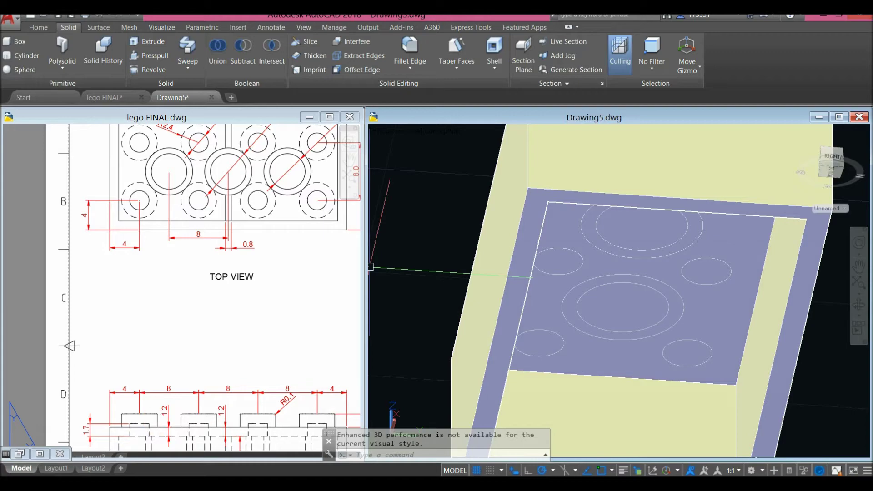
pyautogui.click(250, 335)
pyautogui.scroll(-3, 250, 335)
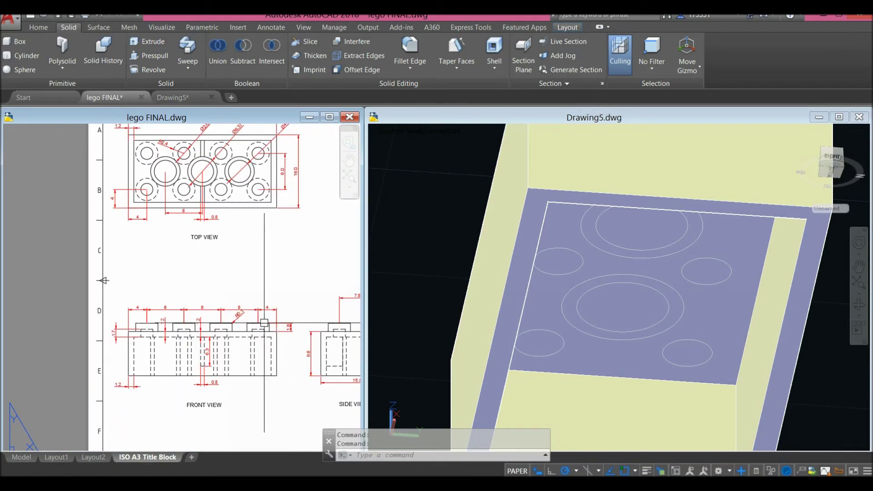
# Step: Bring the brick's top face back into view in Drawing5 and switch to the Wireframe visual style
pyautogui.click(417, 255)
pyautogui.keyDown('shift'); pyautogui.moveTo(451, 233); pyautogui.dragTo(531, 313, button='middle'); pyautogui.keyUp('shift')
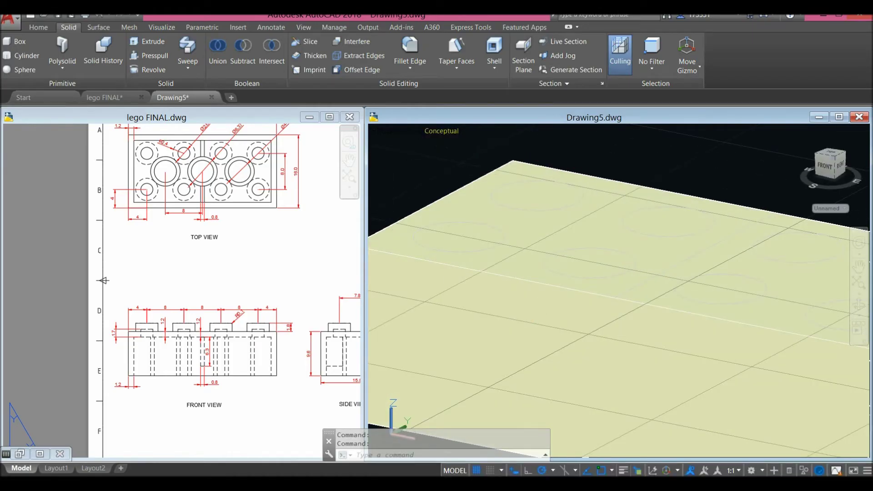
pyautogui.click(441, 136)
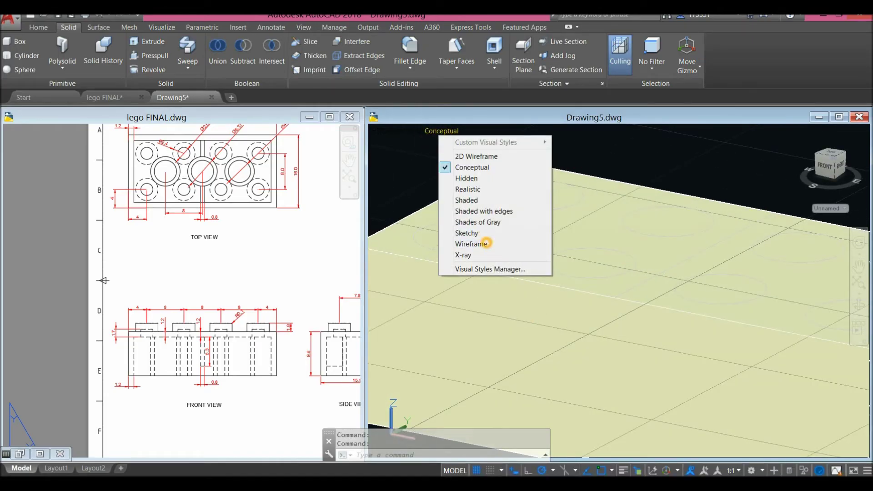
pyautogui.click(485, 243)
# Step: Extrude the eight large stud circles on the brick's top face upward by 1.8
pyautogui.click(495, 224)
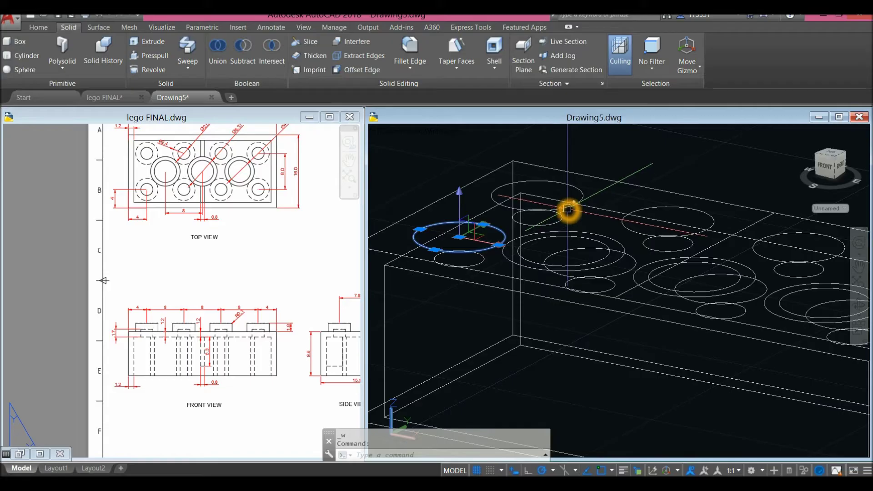
pyautogui.click(566, 207)
pyautogui.click(649, 203)
pyautogui.click(647, 208)
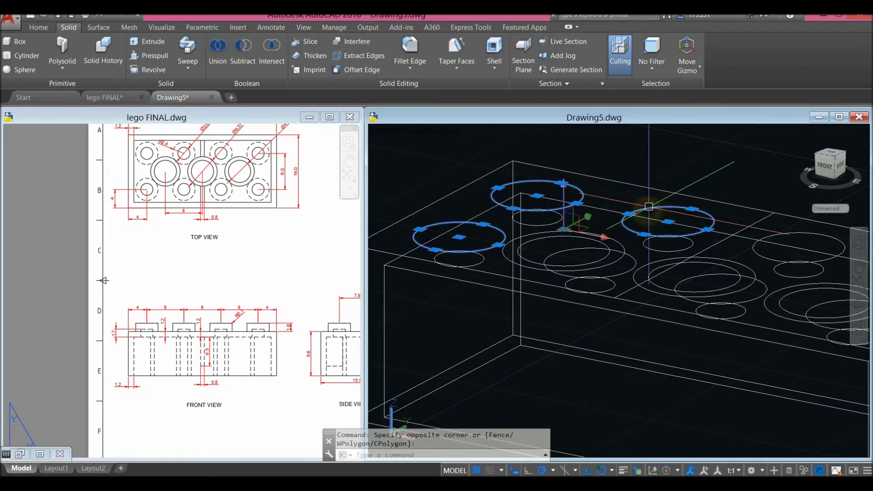
pyautogui.click(624, 278)
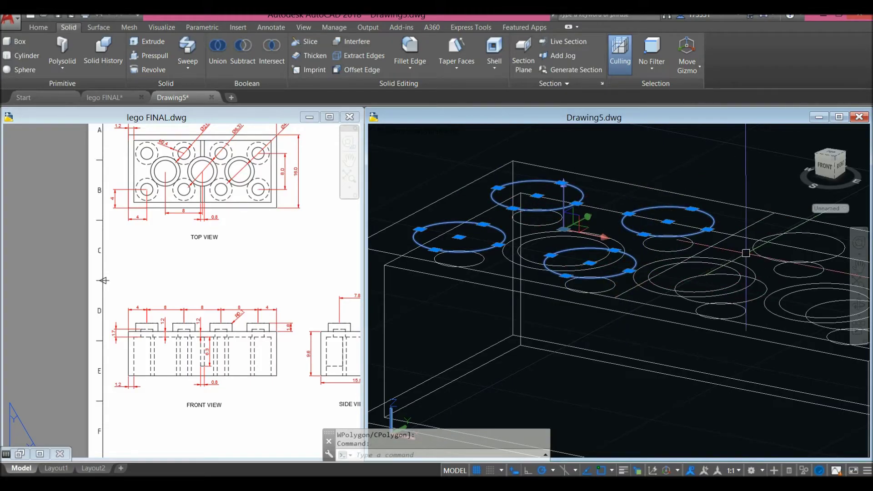
pyautogui.click(751, 250)
pyautogui.moveTo(652, 248); pyautogui.dragTo(465, 223, button='middle')
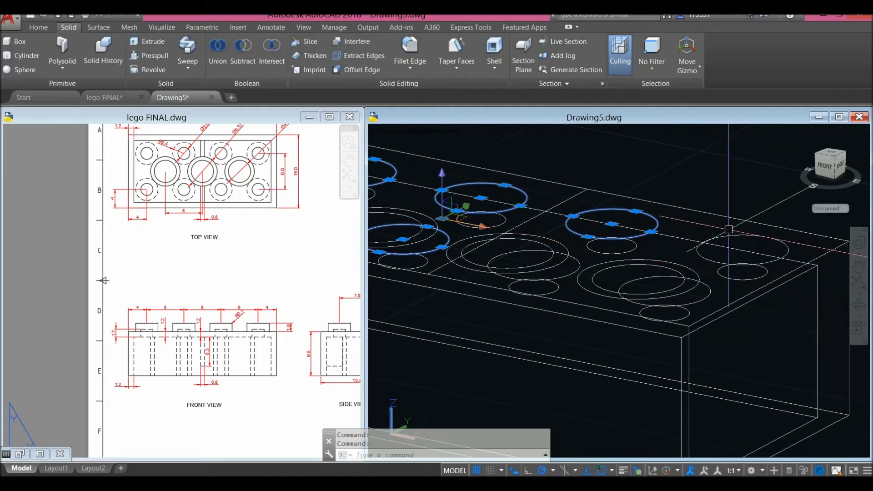
pyautogui.click(701, 248)
pyautogui.moveTo(607, 275)
pyautogui.keyDown('shift'); pyautogui.mouseDown(button='middle')
pyautogui.moveTo(627, 290)
pyautogui.moveTo(680, 283)
pyautogui.mouseUp(button='middle'); pyautogui.keyUp('shift')
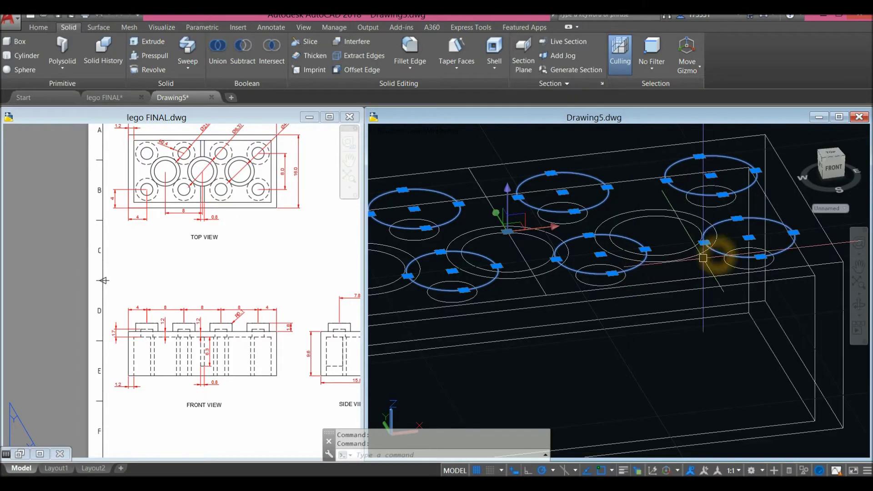
pyautogui.scroll(-5, 603, 274)
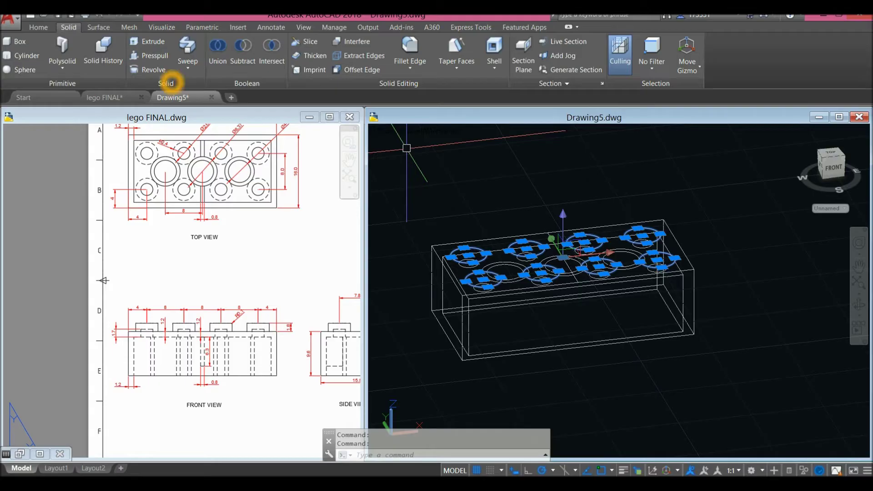
pyautogui.click(152, 42)
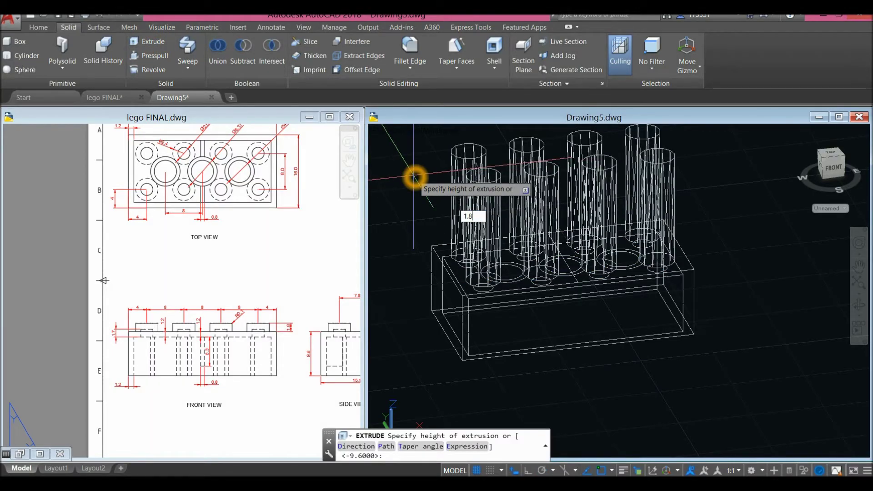
pyautogui.press('Return')
# Step: Check the stud height dimension in the reference's front view against the extruded studs in Drawing5
pyautogui.click(132, 286)
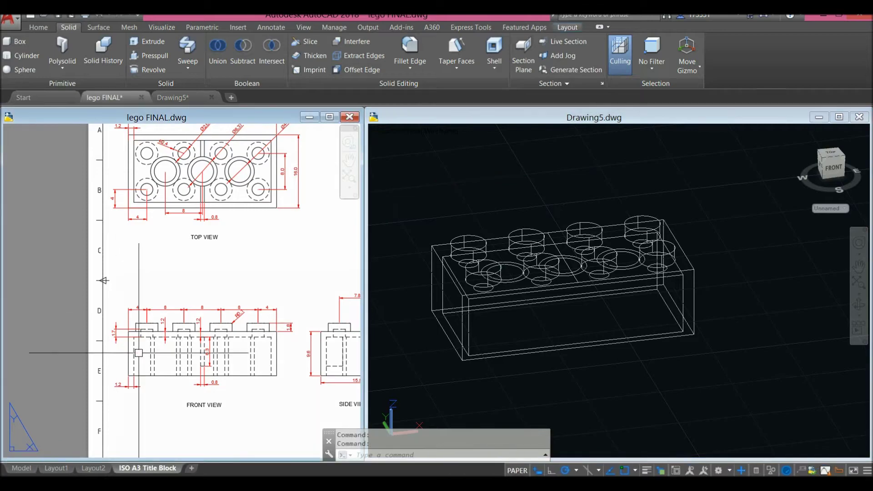
pyautogui.scroll(4, 279, 339)
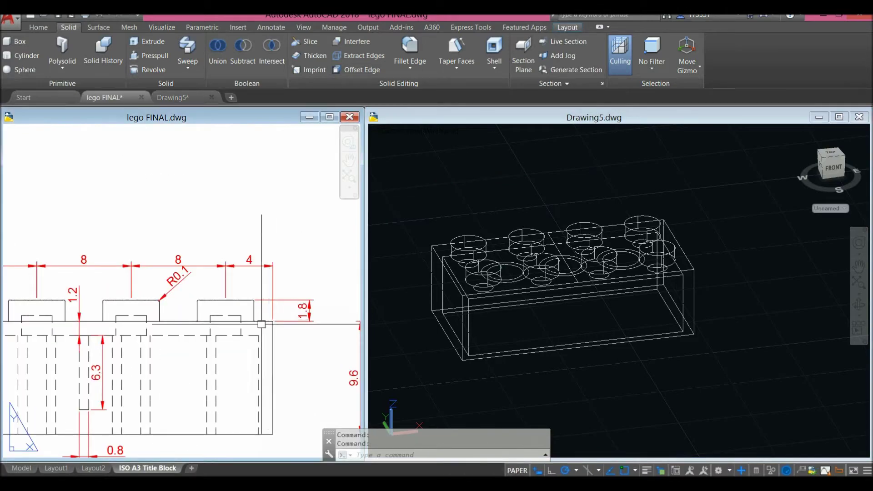
pyautogui.scroll(4, 262, 323)
pyautogui.moveTo(255, 318); pyautogui.dragTo(99, 305, button='middle')
pyautogui.click(200, 271)
pyautogui.press('Escape')
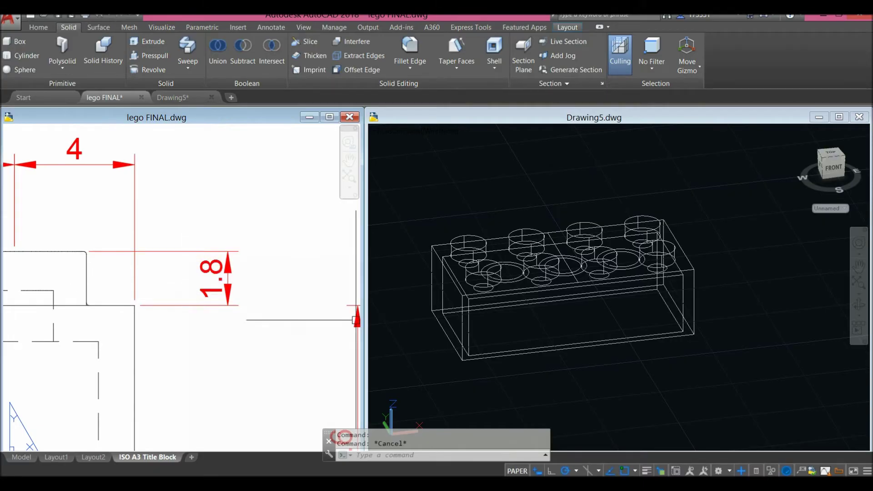
pyautogui.click(405, 180)
pyautogui.keyDown('shift'); pyautogui.moveTo(405, 191); pyautogui.dragTo(436, 270, button='middle'); pyautogui.keyUp('shift')
pyautogui.scroll(3, 435, 270)
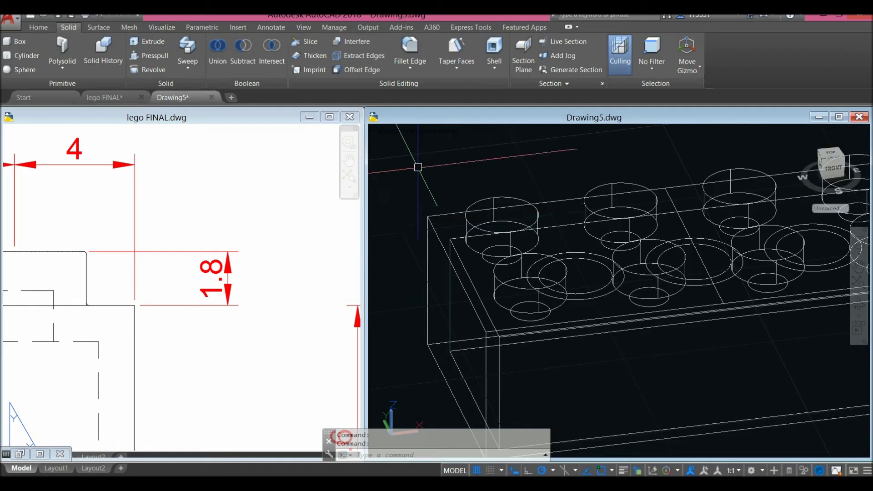
# Step: Check the height dimension of the hollow inside the studs in the reference's front view
pyautogui.click(287, 293)
pyautogui.scroll(-3, 250, 294)
pyautogui.moveTo(249, 294); pyautogui.dragTo(372, 274, button='middle')
pyautogui.scroll(-2, 162, 272)
pyautogui.scroll(6, 168, 273)
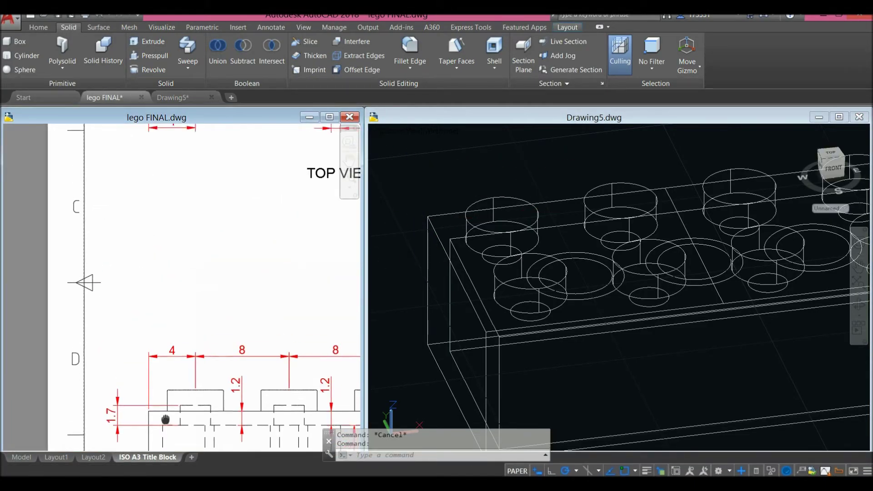
pyautogui.scroll(-2, 220, 274)
pyautogui.scroll(4, 153, 246)
pyautogui.scroll(2, 153, 246)
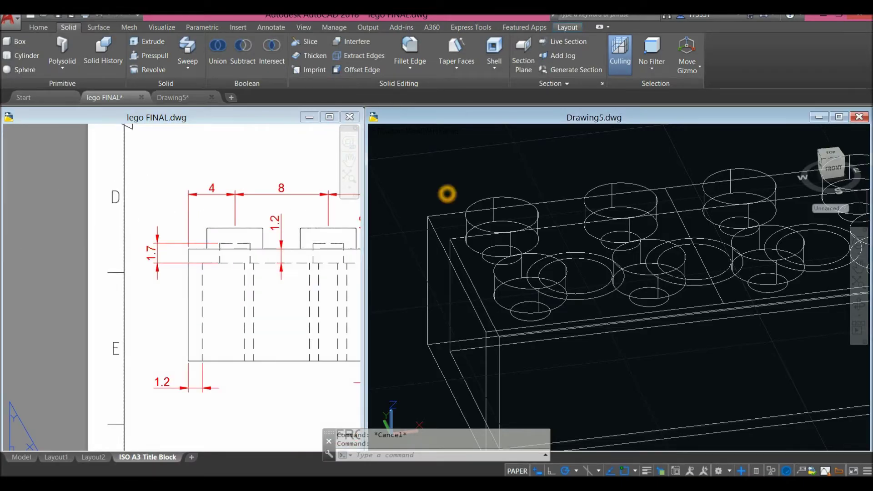
pyautogui.click(446, 194)
pyautogui.scroll(2, 482, 221)
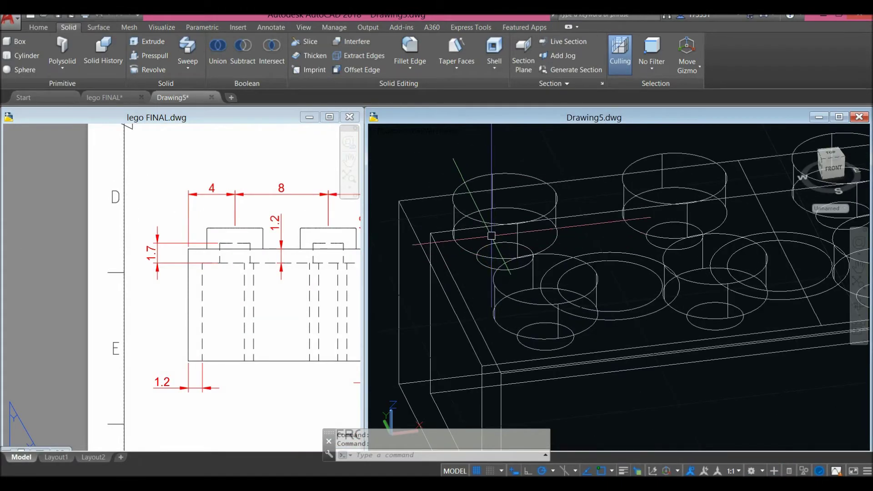
pyautogui.click(484, 223)
pyautogui.click(456, 199)
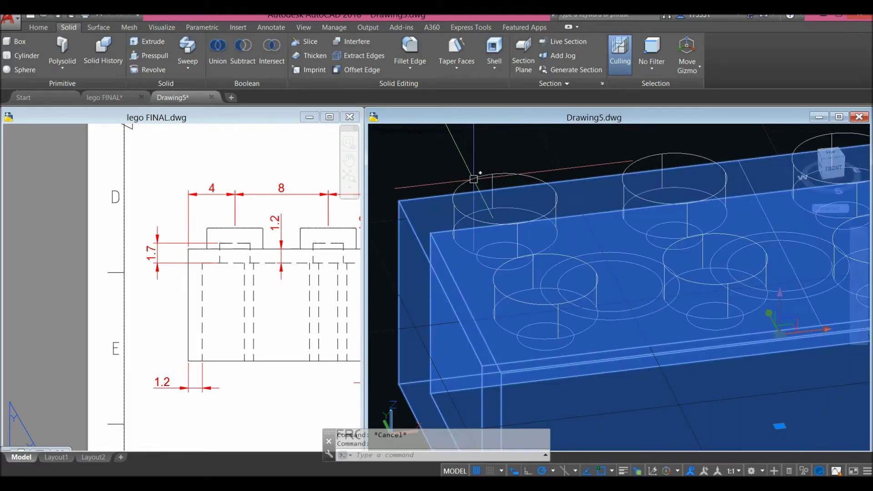
pyautogui.click(472, 179)
pyautogui.press('Escape')
# Step: Extrude the eight small hollow circles beneath the studs upward by 1.7
pyautogui.click(478, 267)
pyautogui.click(525, 323)
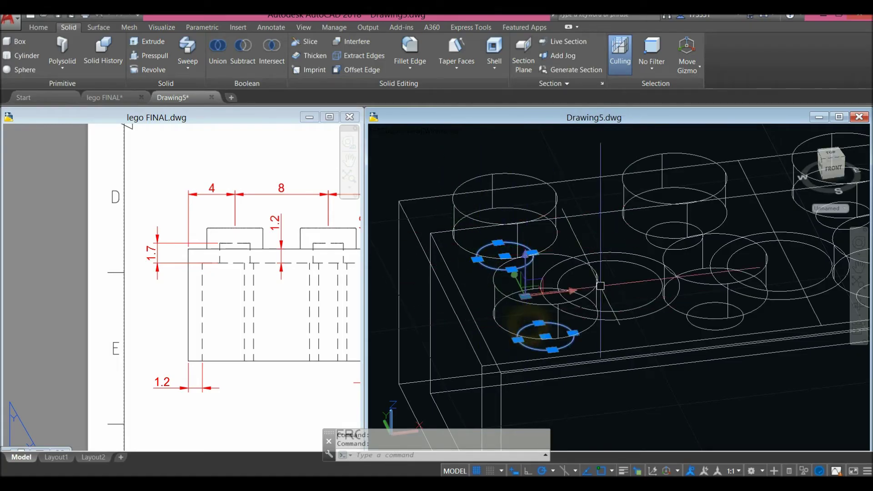
pyautogui.click(661, 221)
pyautogui.click(700, 306)
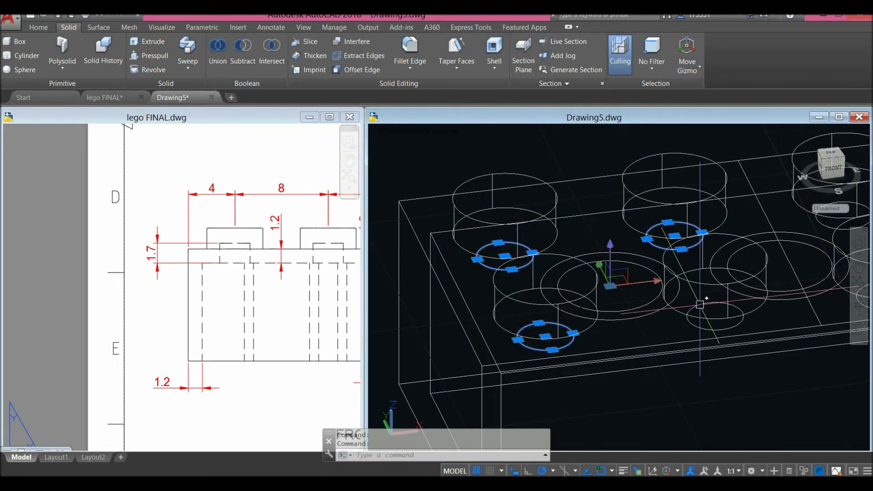
pyautogui.scroll(-2, 645, 238)
pyautogui.moveTo(645, 239); pyautogui.dragTo(437, 262, button='middle')
pyautogui.scroll(3, 586, 269)
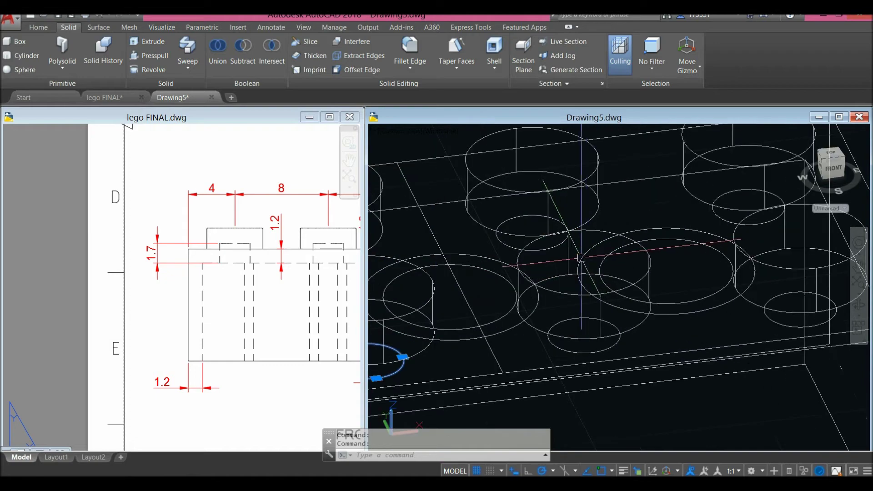
pyautogui.click(565, 319)
pyautogui.click(712, 211)
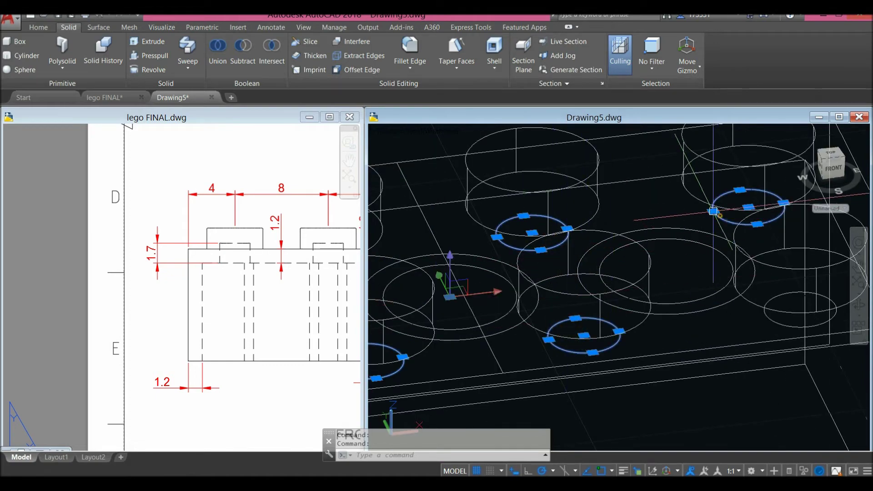
pyautogui.click(772, 292)
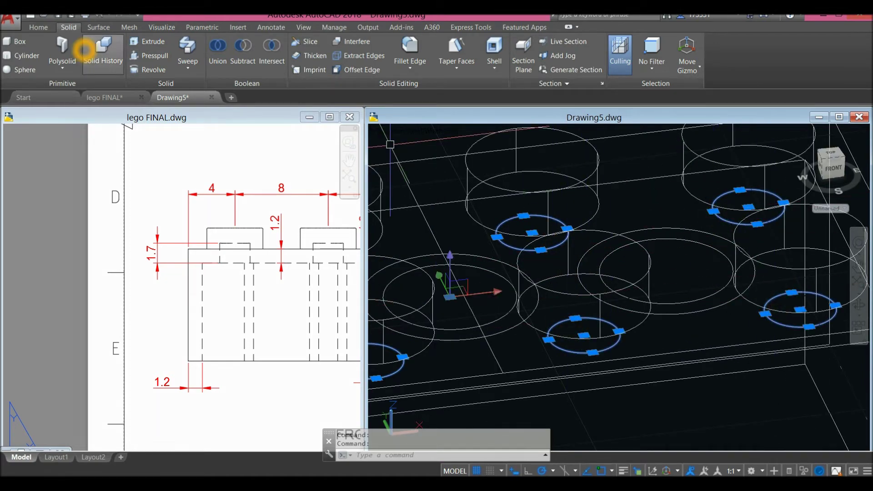
pyautogui.click(147, 41)
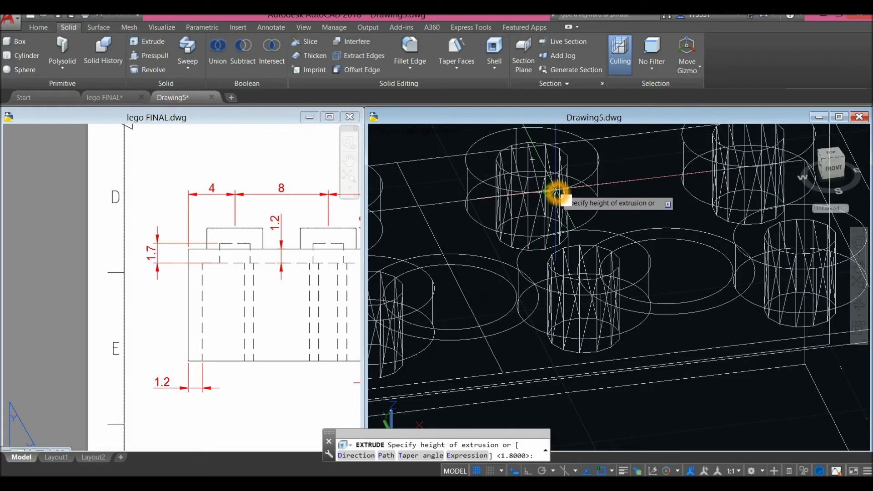
pyautogui.press('Return')
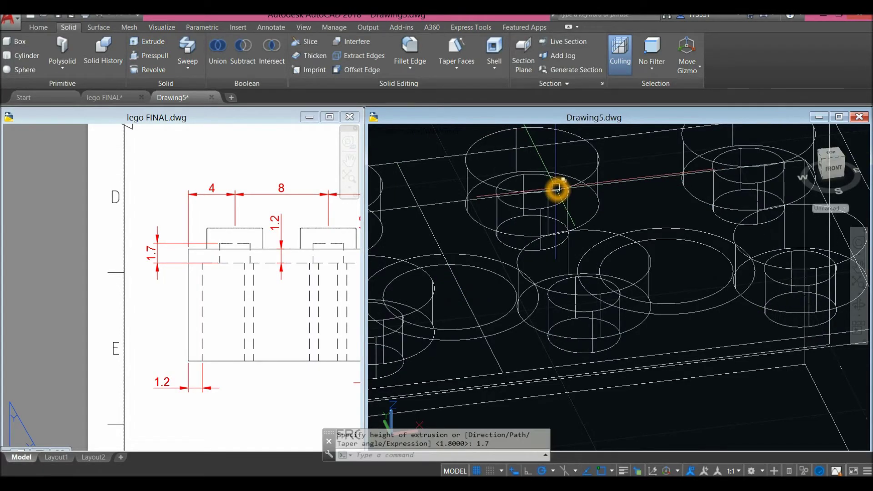
# Step: Switch Drawing5 to the X-Ray visual style and view the brick from a lower angle
pyautogui.click(440, 130)
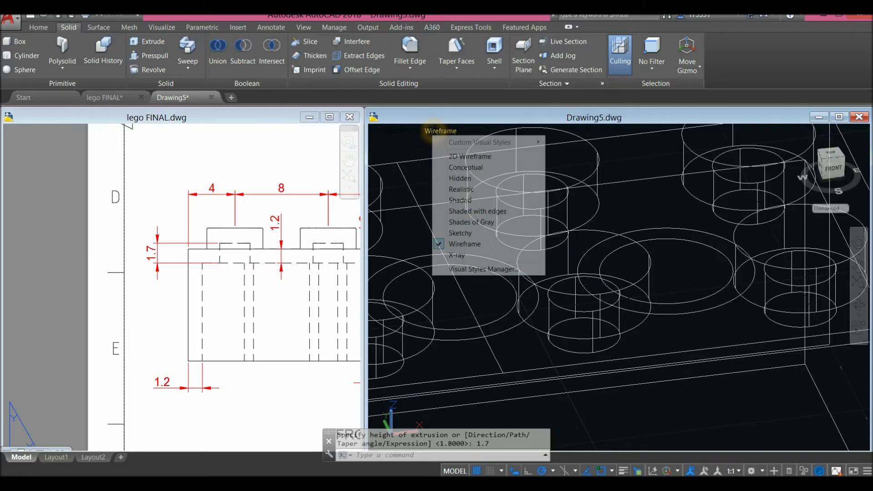
pyautogui.click(455, 251)
pyautogui.scroll(-3, 552, 222)
pyautogui.moveTo(546, 230)
pyautogui.keyDown('shift'); pyautogui.mouseDown(button='middle')
pyautogui.moveTo(610, 189)
pyautogui.moveTo(552, 217)
pyautogui.mouseUp(button='middle'); pyautogui.keyUp('shift')
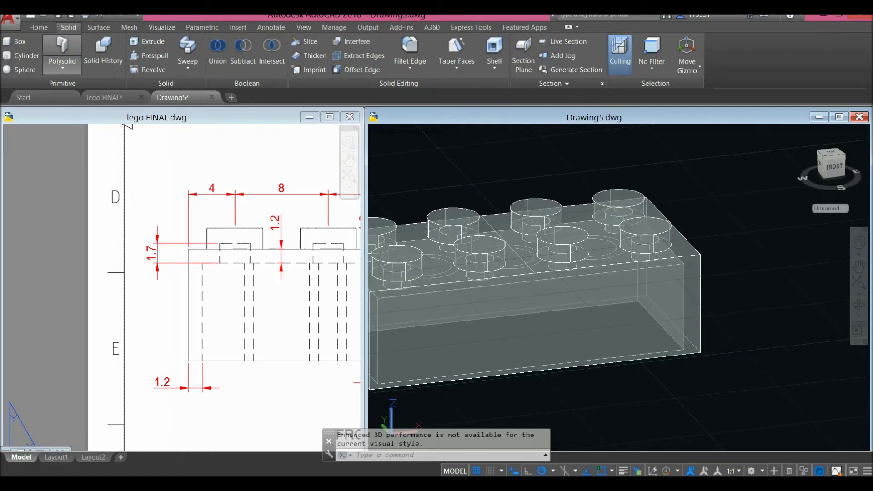
# Step: Union the eight large stud cylinders with the shelled brick body into one solid
pyautogui.click(38, 27)
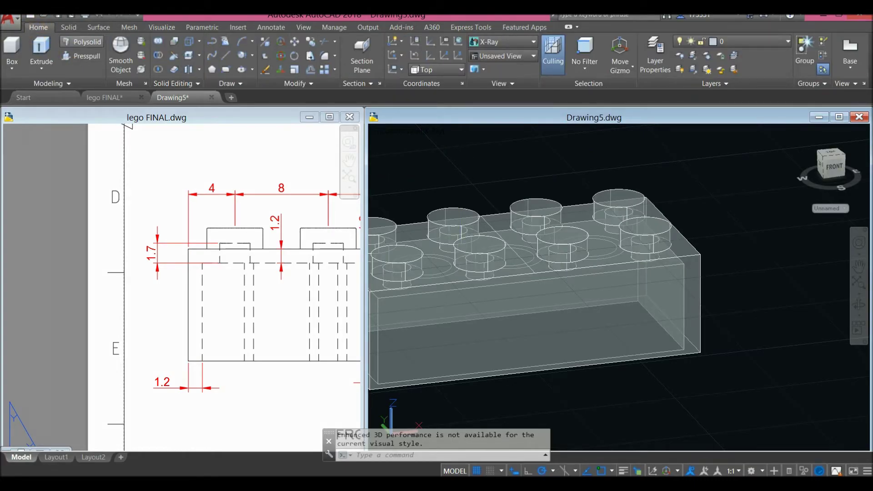
pyautogui.click(69, 27)
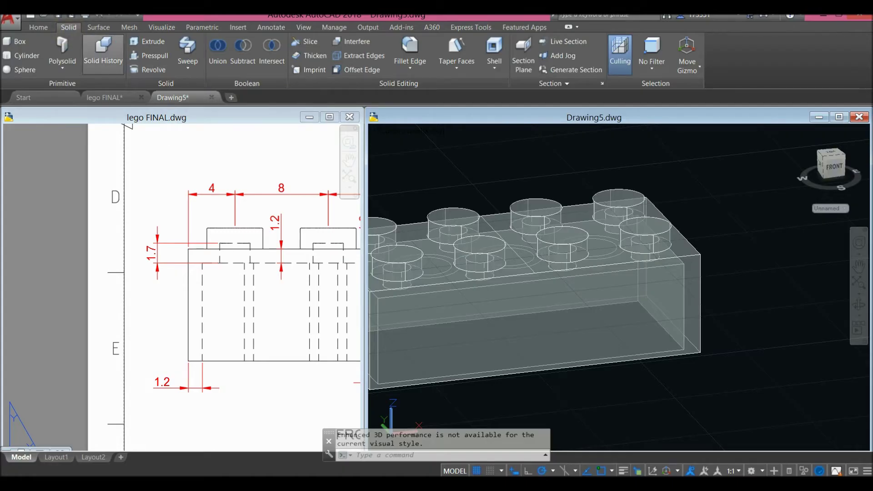
pyautogui.click(41, 27)
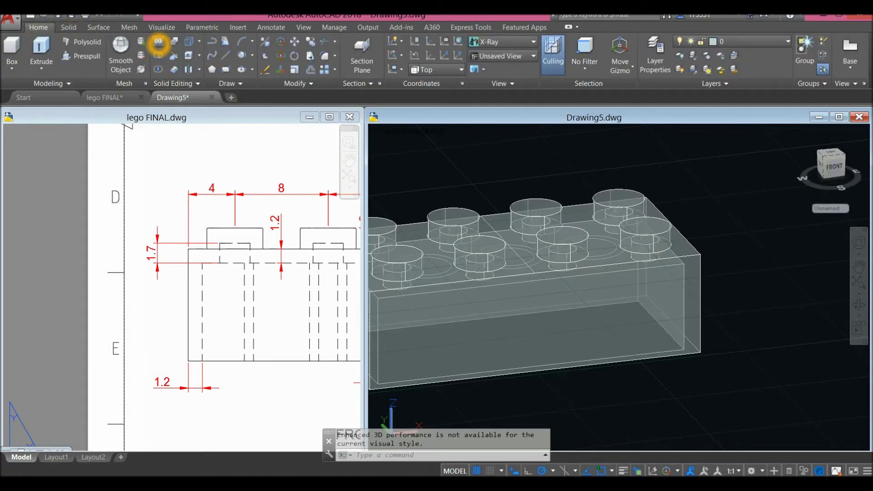
pyautogui.click(158, 42)
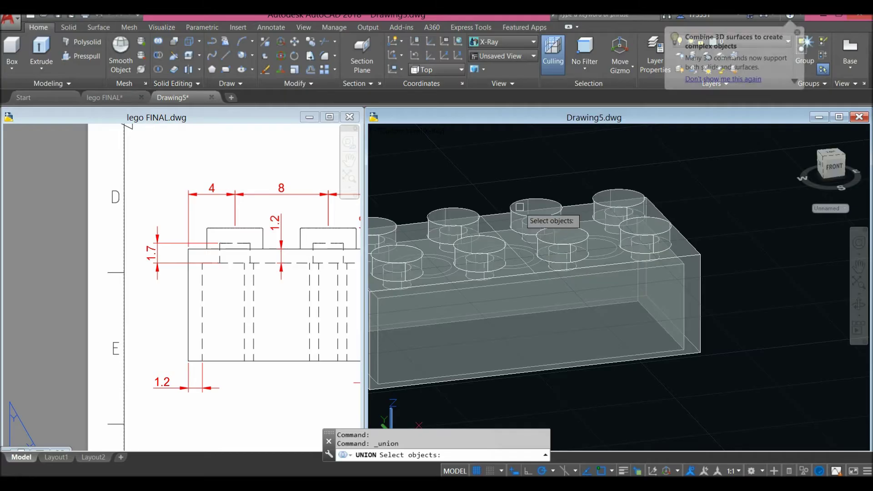
pyautogui.click(543, 215)
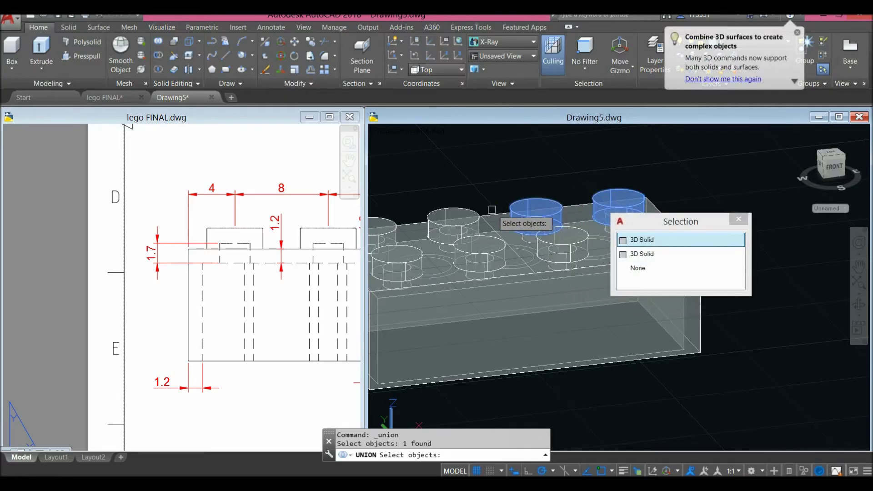
pyautogui.click(477, 215)
pyautogui.click(400, 224)
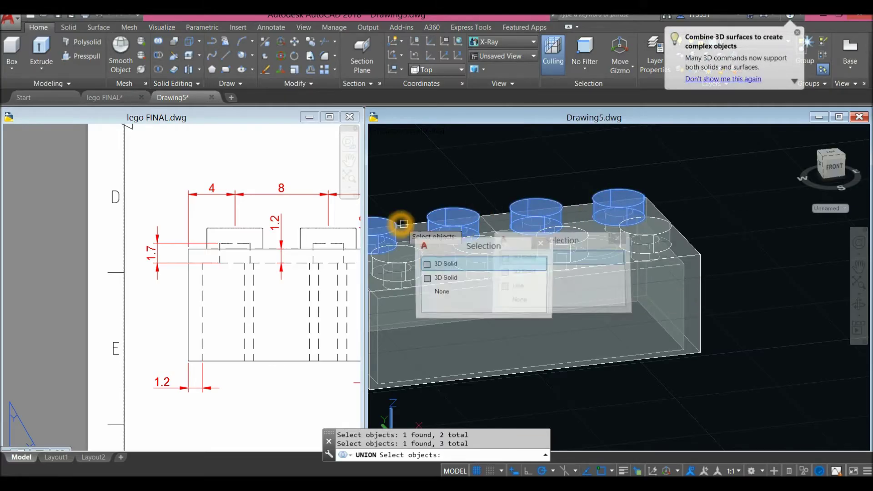
pyautogui.click(407, 246)
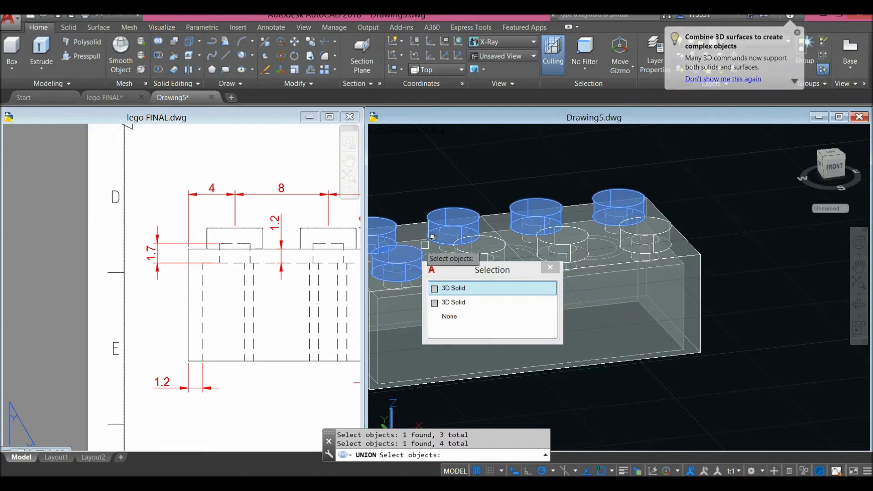
pyautogui.click(509, 237)
pyautogui.click(646, 218)
pyautogui.click(648, 230)
pyautogui.click(601, 288)
pyautogui.click(652, 216)
pyautogui.press('Return')
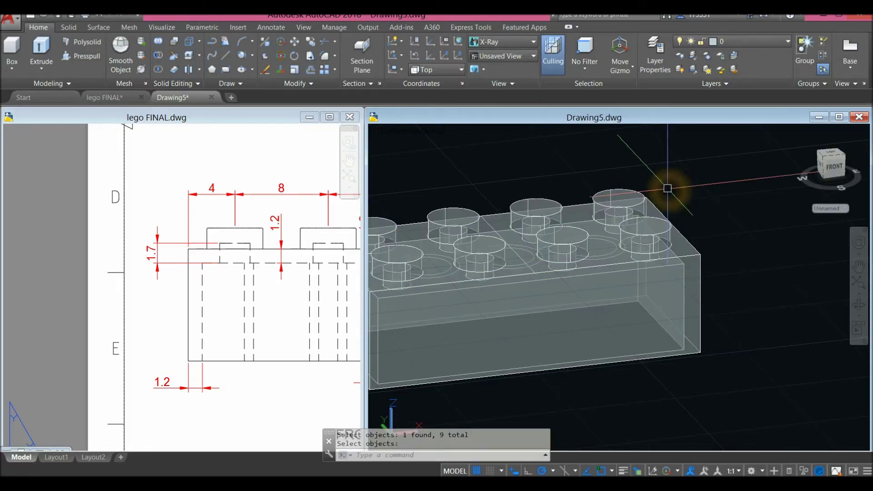
pyautogui.click(685, 250)
pyautogui.press('Escape')
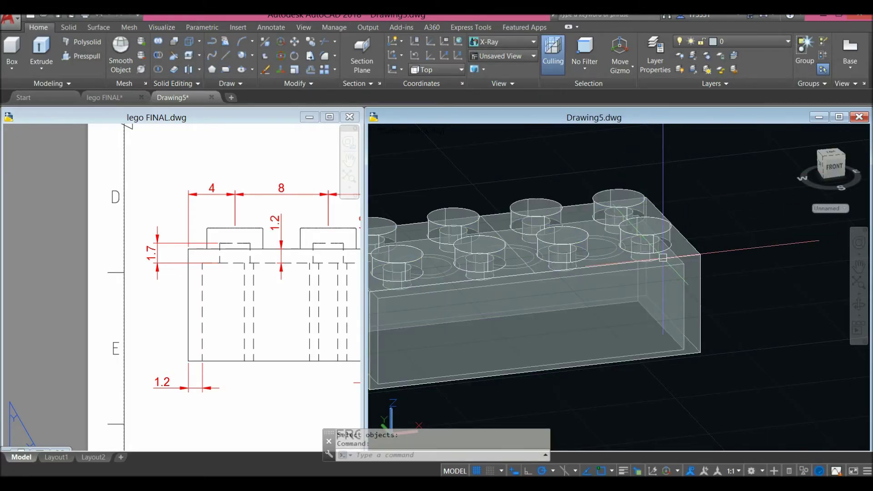
pyautogui.keyDown('shift'); pyautogui.moveTo(606, 286); pyautogui.dragTo(629, 306, button='middle'); pyautogui.keyUp('shift')
pyautogui.keyDown('shift'); pyautogui.moveTo(517, 251); pyautogui.dragTo(618, 250, button='middle'); pyautogui.keyUp('shift')
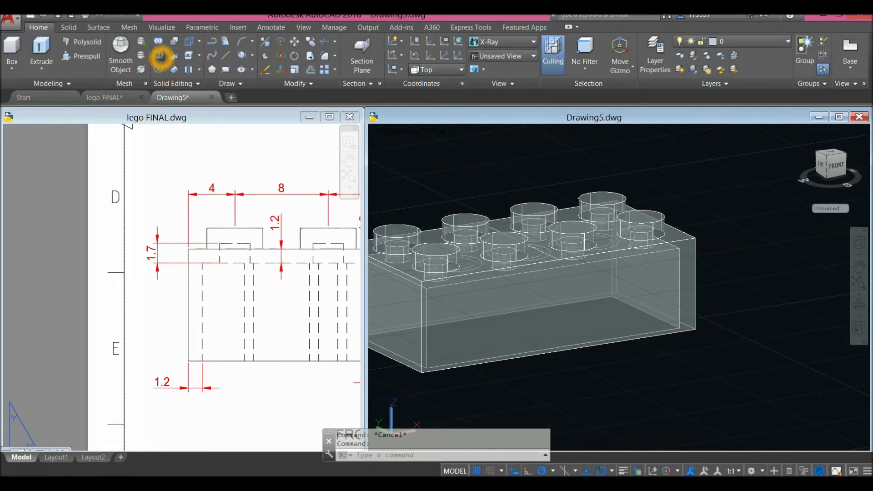
pyautogui.click(160, 56)
pyautogui.click(582, 277)
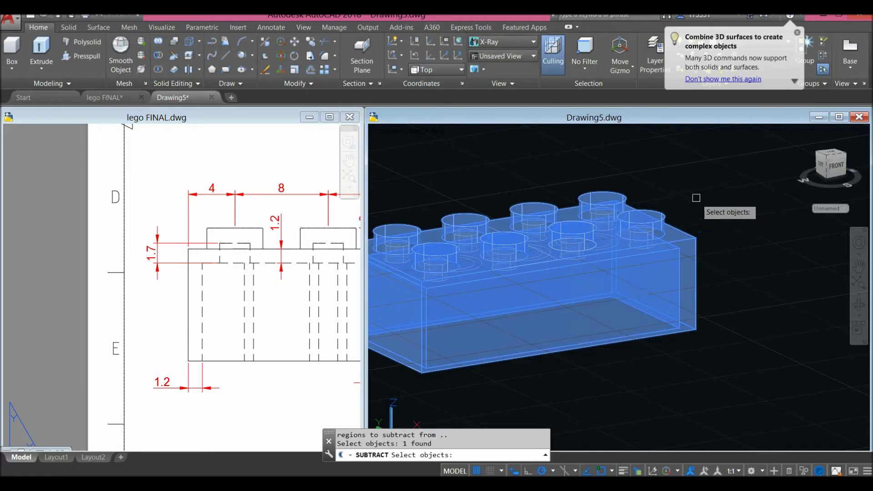
pyautogui.press('Return')
pyautogui.scroll(6, 415, 230)
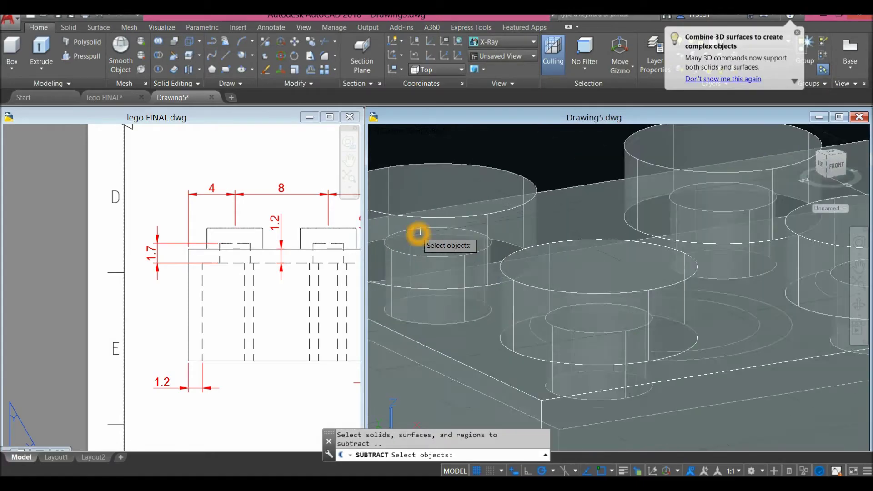
pyautogui.click(446, 267)
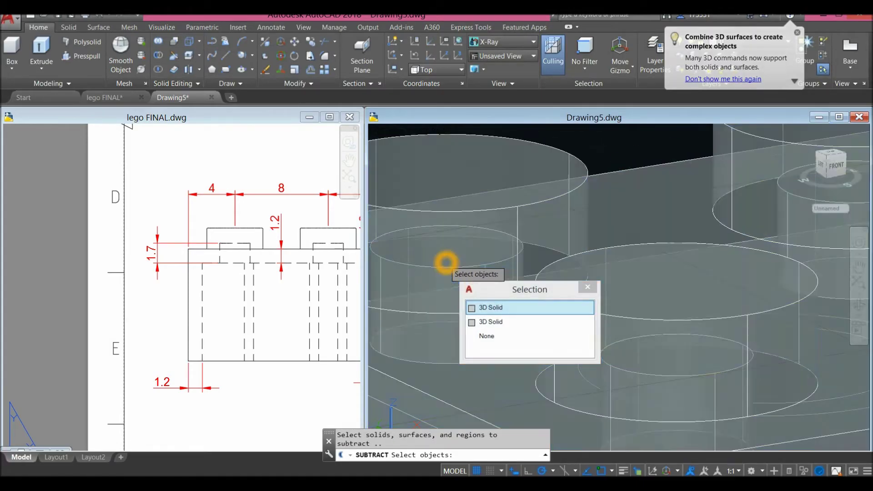
pyautogui.scroll(-6, 445, 268)
pyautogui.keyDown('shift'); pyautogui.moveTo(458, 217); pyautogui.dragTo(419, 153, button='middle'); pyautogui.keyUp('shift')
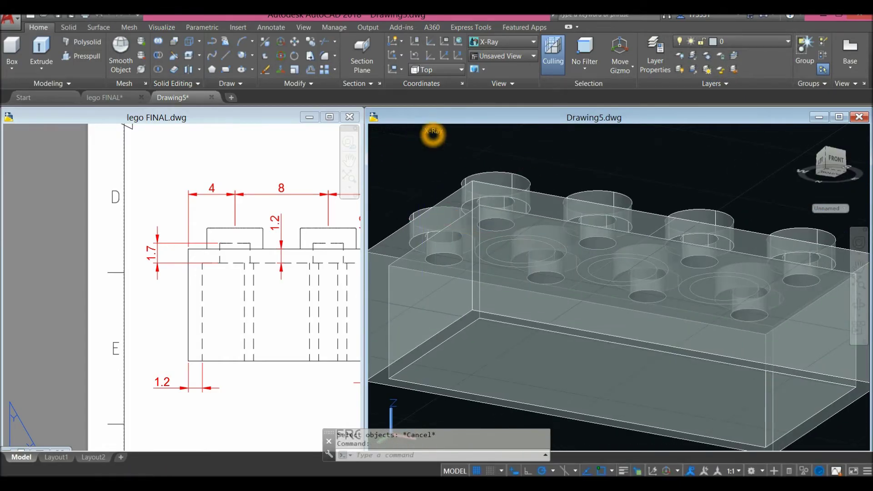
# Step: Switch Drawing5 to the Wireframe visual style and bring the brick's top face into view
pyautogui.click(433, 133)
pyautogui.click(453, 242)
pyautogui.keyDown('shift'); pyautogui.moveTo(453, 242); pyautogui.dragTo(494, 274, button='middle'); pyautogui.keyUp('shift')
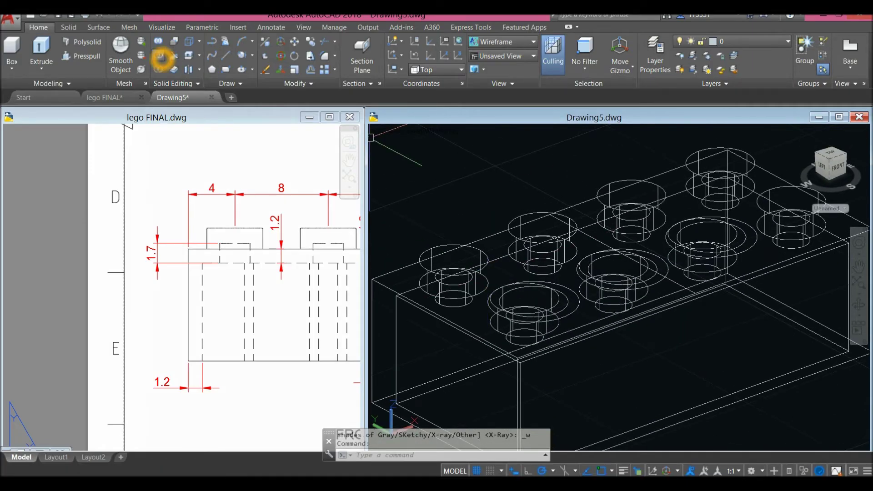
# Step: Subtract the eight small cylinders inside the studs from the united brick solid
pyautogui.click(160, 57)
pyautogui.click(457, 268)
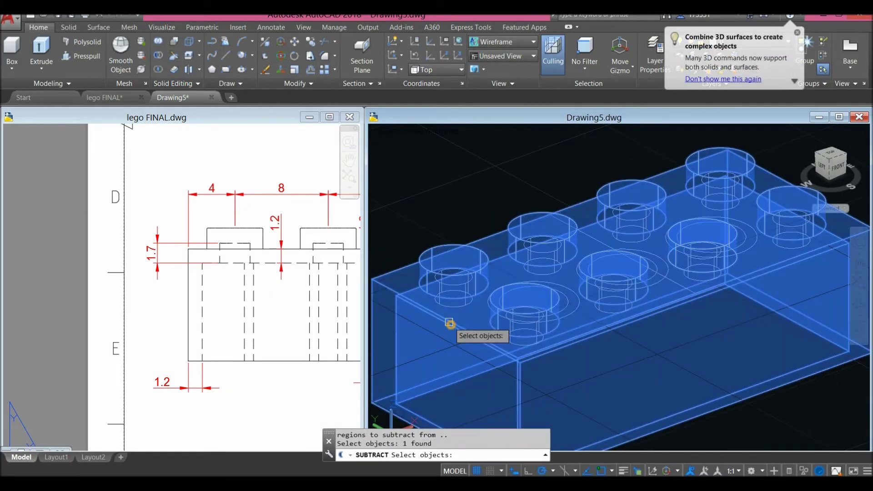
pyautogui.press('Return')
pyautogui.scroll(5, 468, 288)
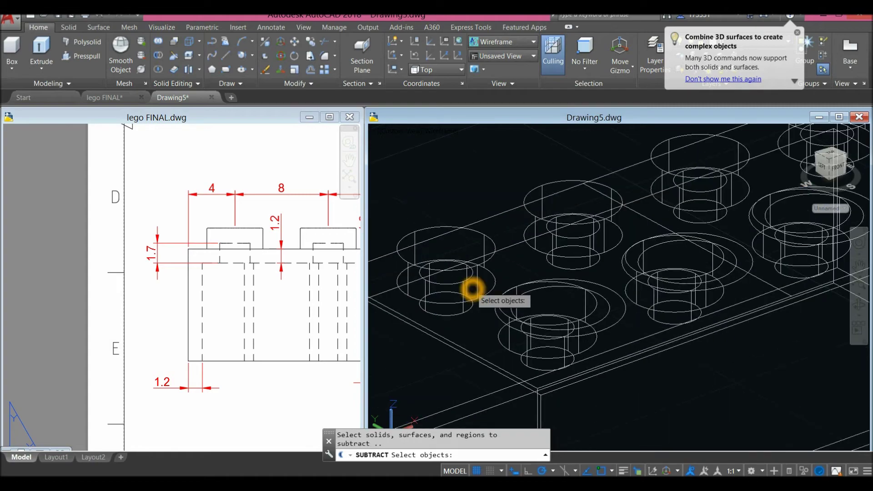
pyautogui.click(458, 287)
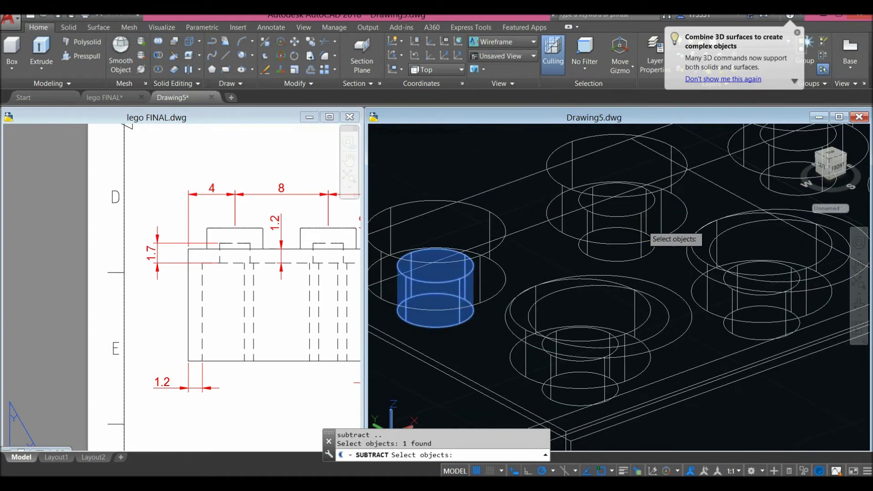
pyautogui.click(642, 228)
pyautogui.click(609, 373)
pyautogui.scroll(-2, 621, 317)
pyautogui.moveTo(621, 318); pyautogui.dragTo(518, 322, button='middle')
pyautogui.scroll(4, 596, 224)
pyautogui.click(587, 242)
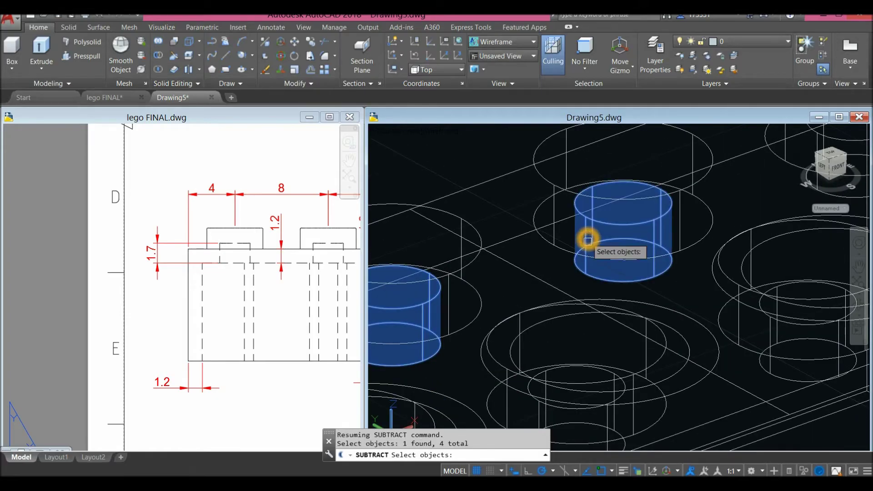
pyautogui.scroll(-2, 626, 395)
pyautogui.moveTo(666, 397); pyautogui.dragTo(552, 285, button='middle')
pyautogui.click(473, 260)
pyautogui.click(651, 207)
pyautogui.scroll(-2, 650, 218)
pyautogui.moveTo(650, 218); pyautogui.dragTo(525, 308, button='middle')
pyautogui.click(592, 188)
pyautogui.click(636, 268)
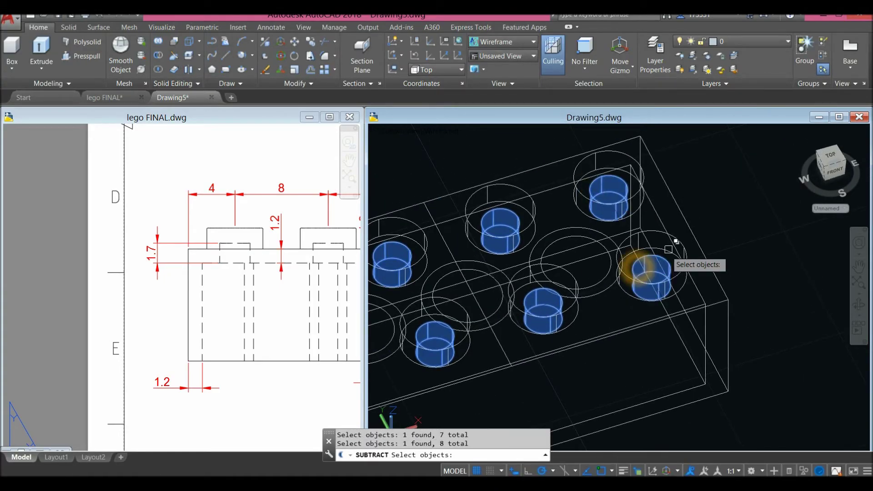
pyautogui.press('Return')
pyautogui.scroll(-4, 659, 198)
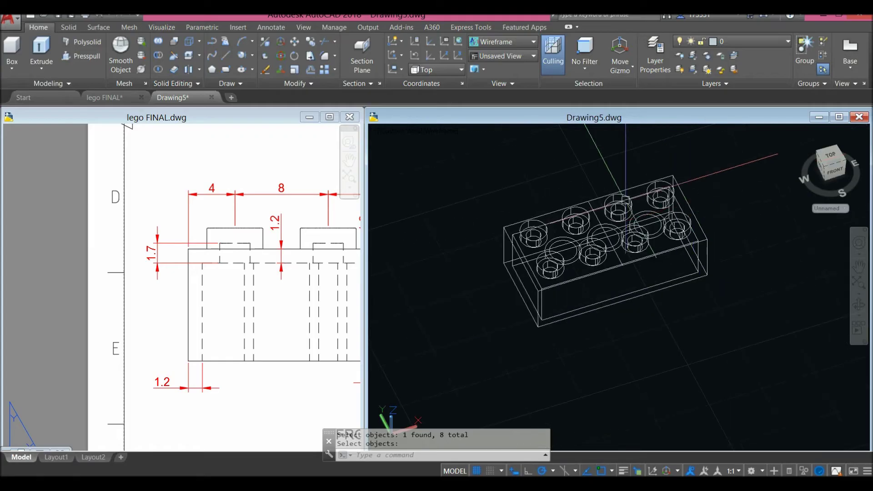
# Step: Switch Drawing5 to the Conceptual visual style and turn off the grid
pyautogui.click(450, 132)
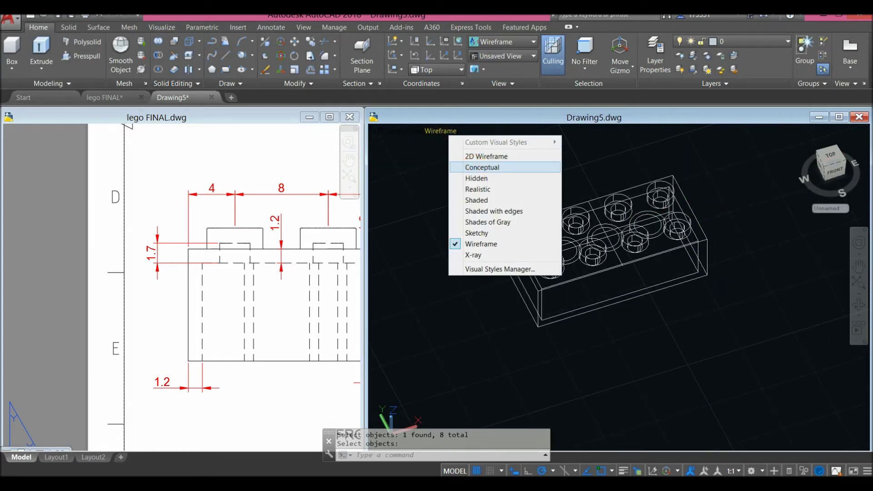
pyautogui.click(475, 165)
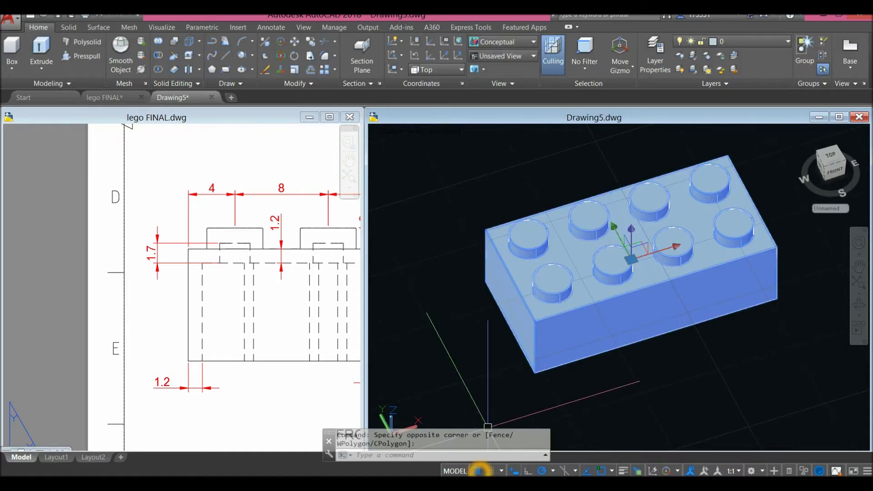
pyautogui.click(477, 471)
# Step: Examine the stud hollows and the tube circles on the underside of the brick in Drawing5
pyautogui.keyDown('shift'); pyautogui.moveTo(639, 356); pyautogui.dragTo(645, 196, button='middle'); pyautogui.keyUp('shift')
pyautogui.keyDown('shift'); pyautogui.moveTo(632, 161); pyautogui.dragTo(643, 196); pyautogui.keyUp('shift')
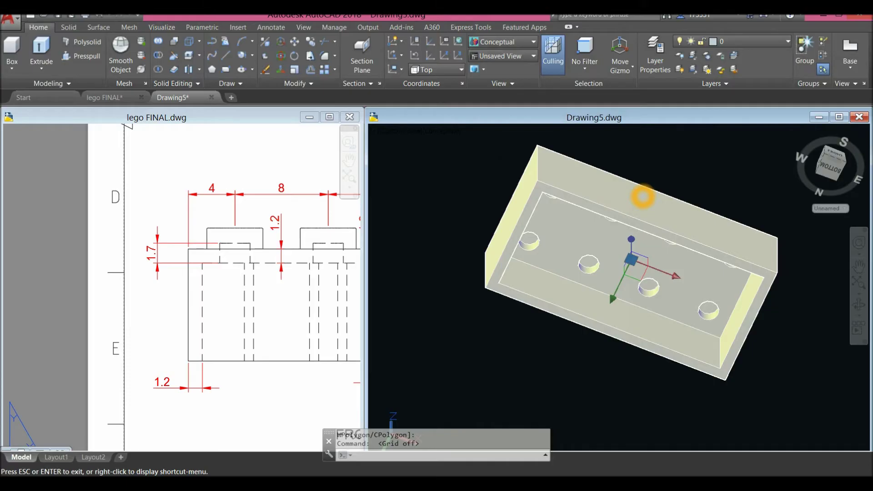
pyautogui.scroll(5, 592, 258)
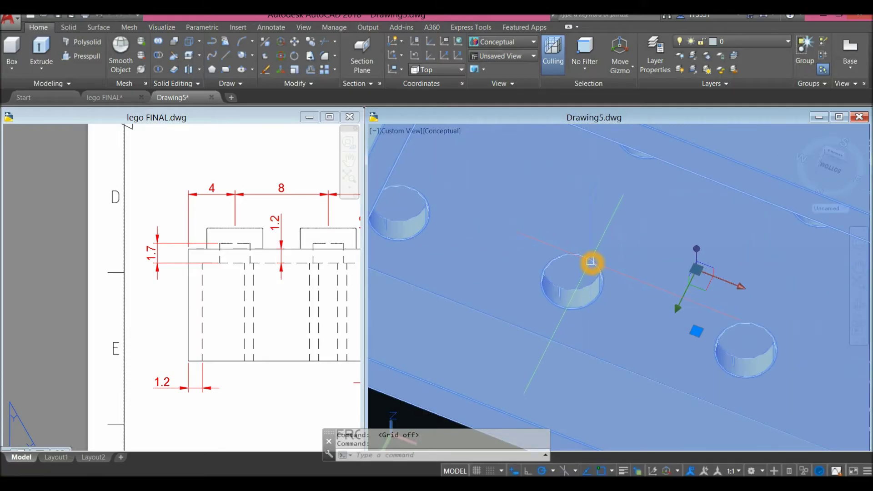
pyautogui.scroll(-2, 591, 262)
pyautogui.click(578, 213)
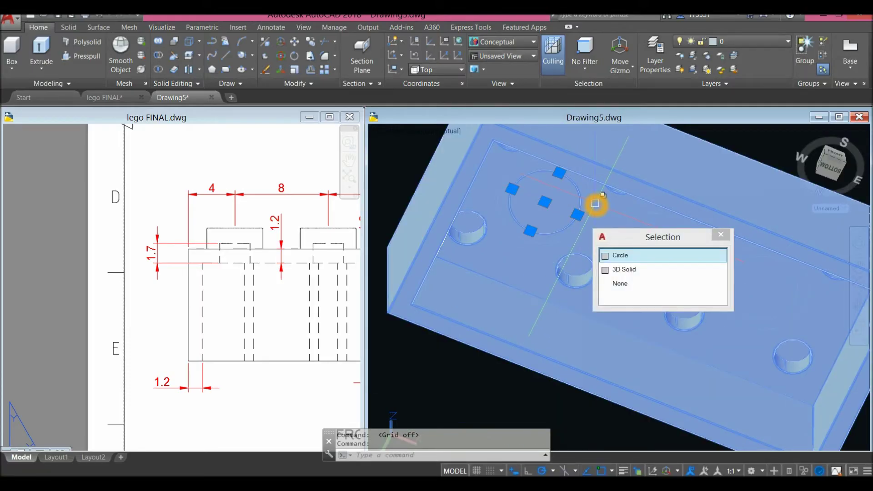
pyautogui.click(595, 203)
pyautogui.moveTo(510, 240); pyautogui.dragTo(472, 366, button='middle')
pyautogui.press('Escape')
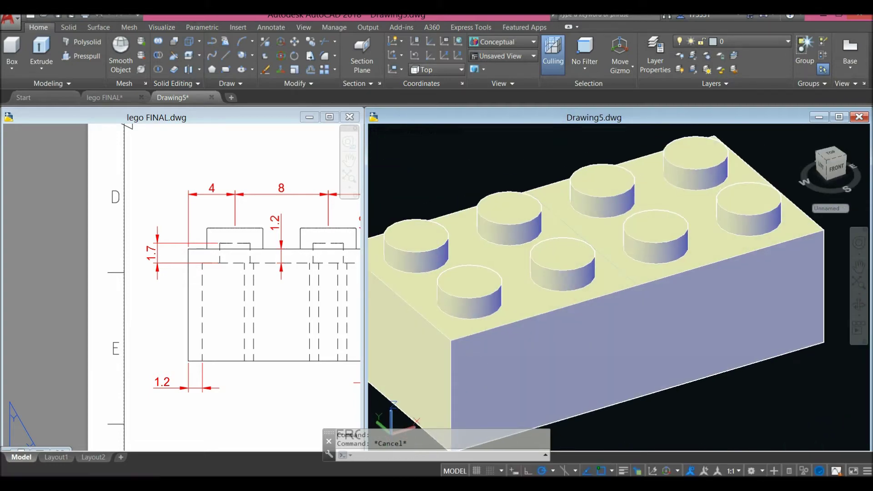
# Step: Switch Drawing5 to the Wireframe visual style
pyautogui.click(438, 131)
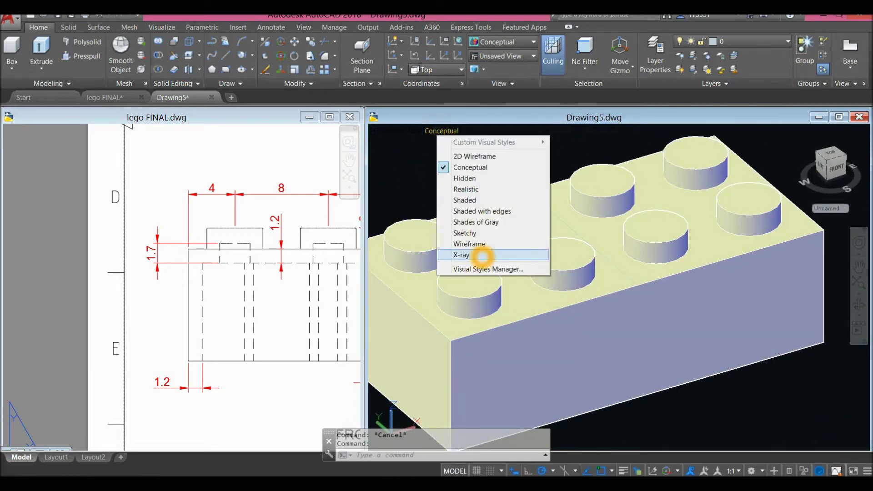
pyautogui.click(482, 244)
pyautogui.scroll(3, 488, 243)
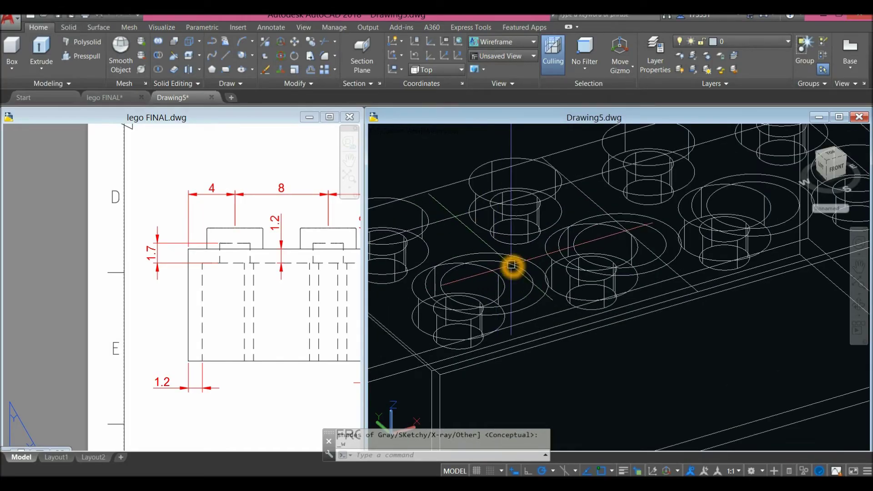
# Step: Extrude the three pairs of concentric tube circles along the brick's centre down to the level of its bottom corner
pyautogui.click(510, 266)
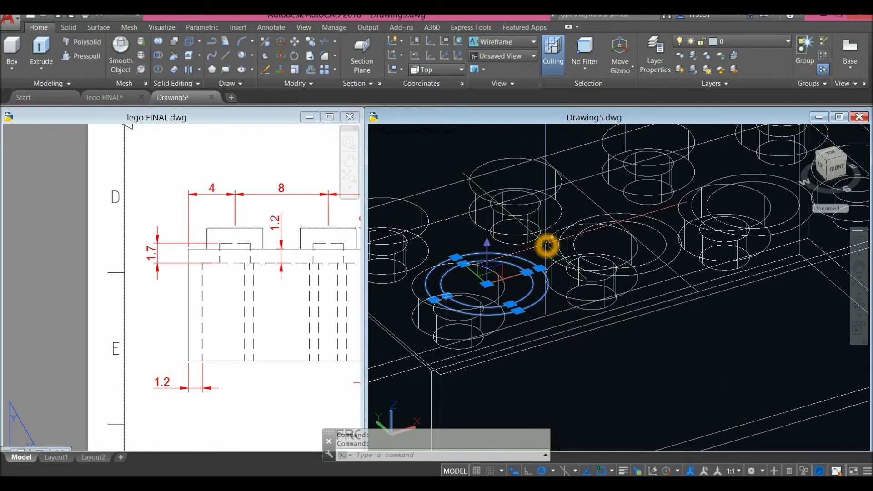
pyautogui.click(545, 243)
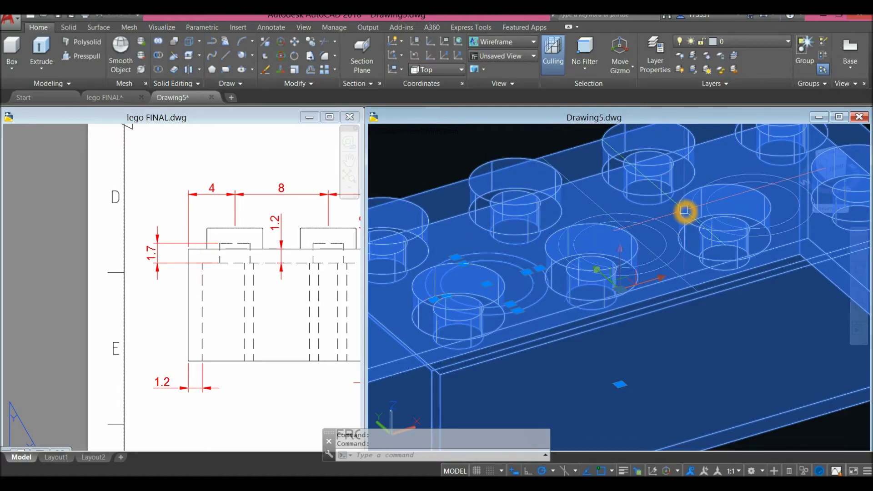
pyautogui.keyDown('shift'); pyautogui.click(572, 150); pyautogui.keyUp('shift')
pyautogui.scroll(2, 670, 254)
pyautogui.click(663, 237)
pyautogui.click(654, 204)
pyautogui.moveTo(654, 205); pyautogui.dragTo(520, 261, button='middle')
pyautogui.click(668, 213)
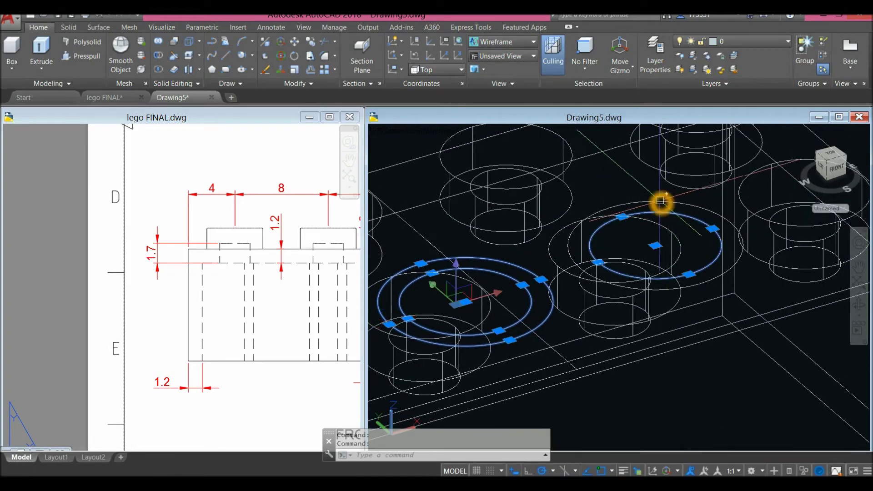
pyautogui.click(661, 202)
pyautogui.click(41, 50)
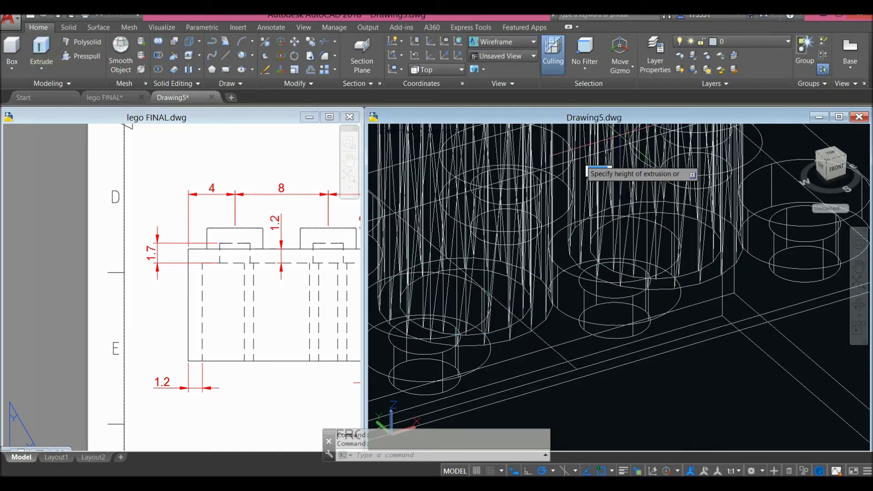
pyautogui.click(555, 308)
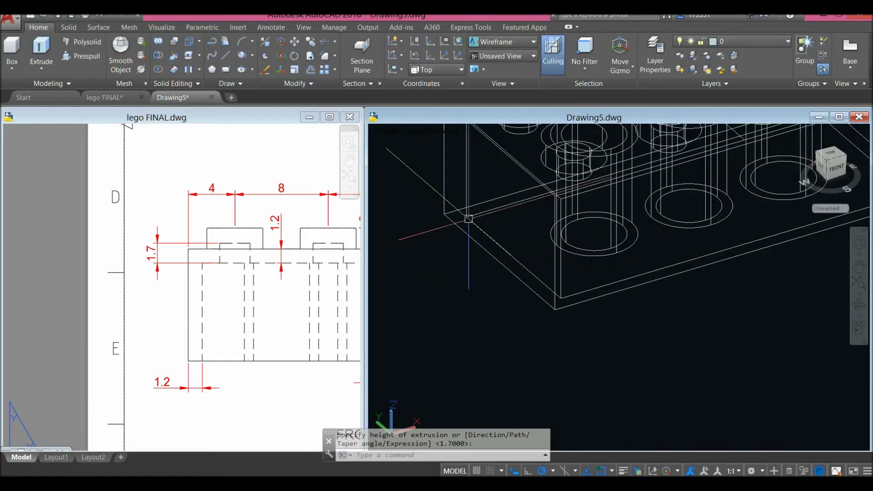
# Step: Check the extruded tubes in the Front view, and show the brick's underside in the Conceptual visual style
pyautogui.click(412, 138)
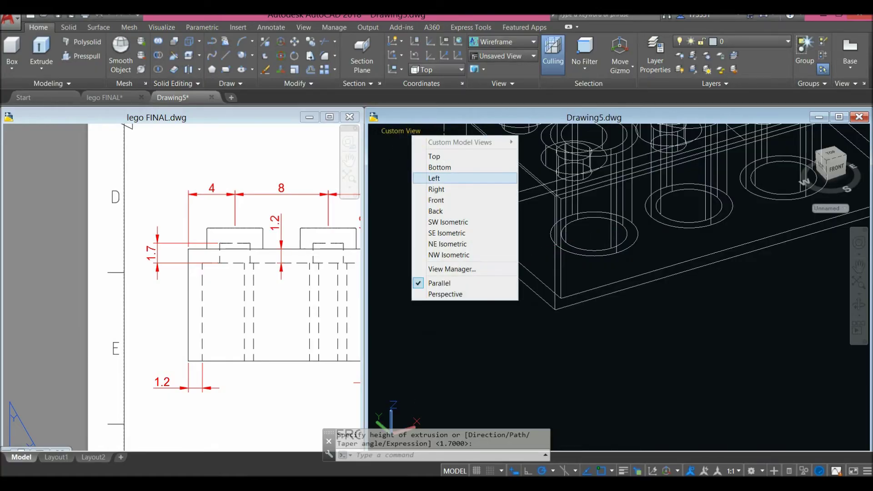
pyautogui.click(437, 200)
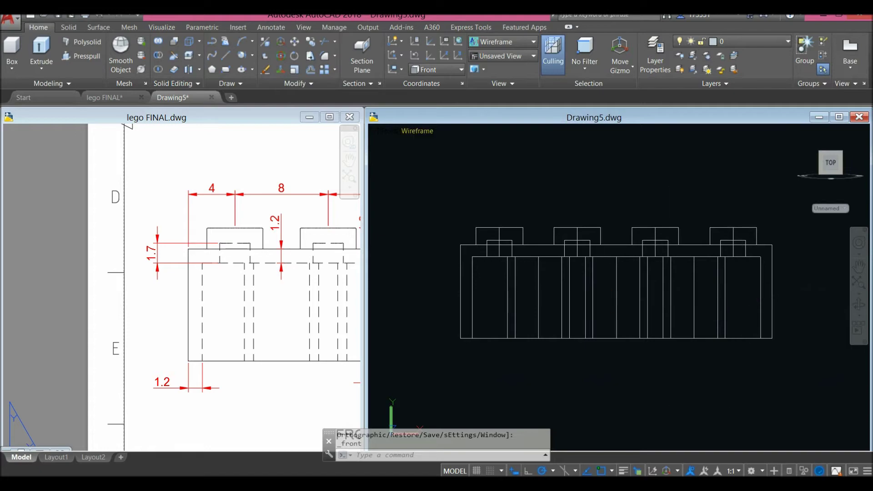
pyautogui.click(422, 133)
pyautogui.click(460, 168)
pyautogui.moveTo(612, 346)
pyautogui.keyDown('shift'); pyautogui.mouseDown(button='middle')
pyautogui.moveTo(631, 202)
pyautogui.moveTo(633, 242)
pyautogui.mouseUp(button='middle'); pyautogui.keyUp('shift')
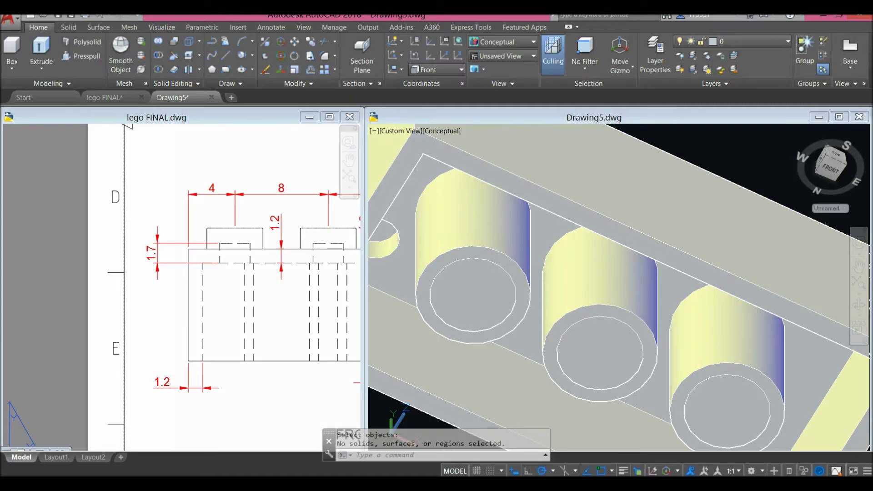
# Step: Subtract the inner cylinder from the outer cylinder of the first tube on the brick's underside
pyautogui.click(161, 56)
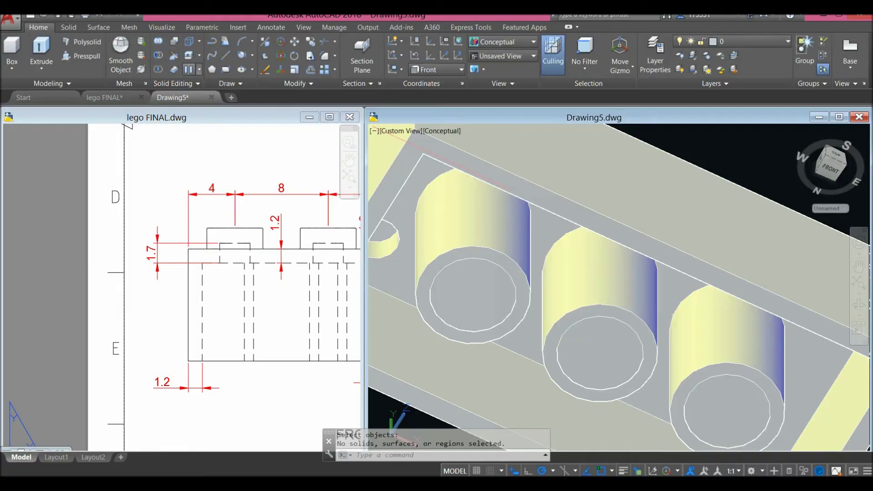
pyautogui.click(666, 135)
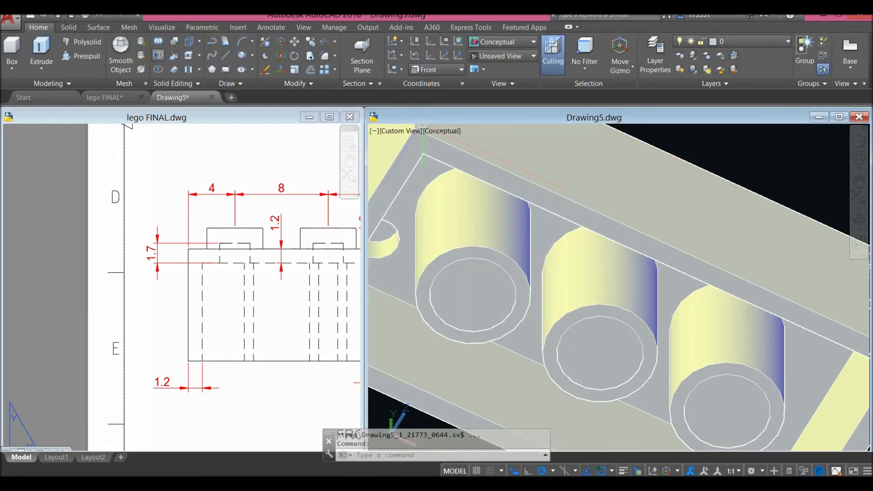
pyautogui.click(513, 222)
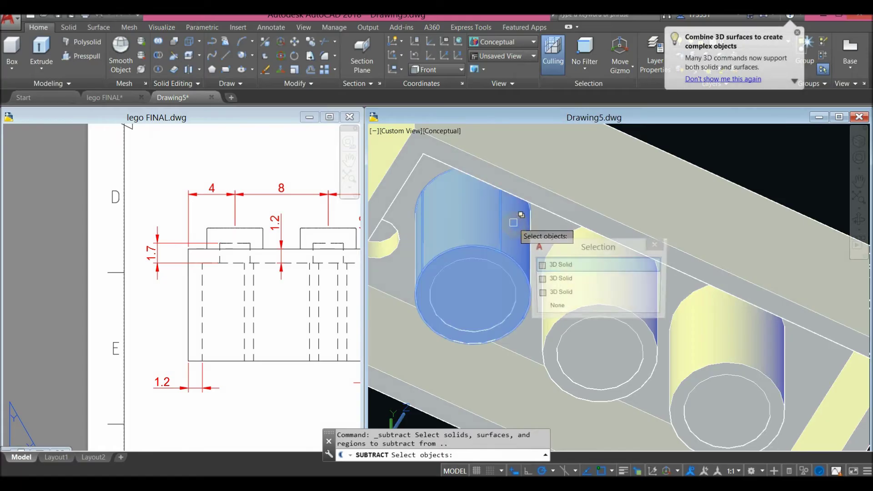
pyautogui.press('Return')
pyautogui.click(479, 281)
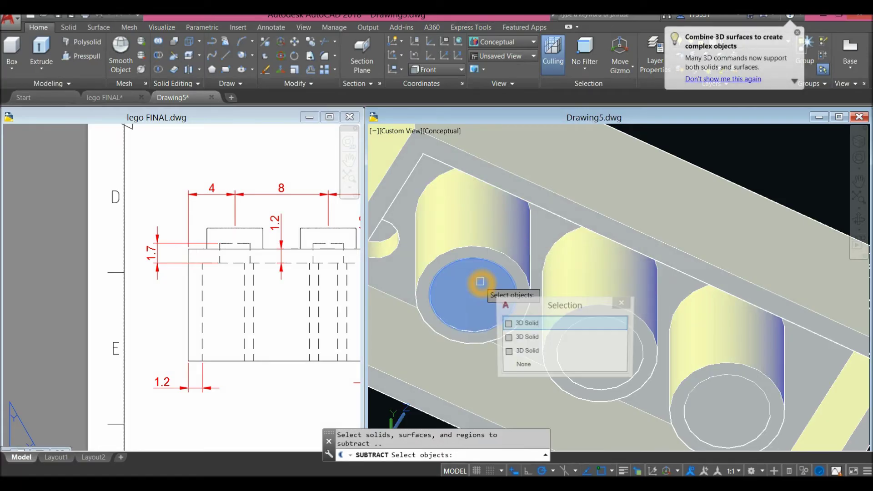
pyautogui.rightClick(479, 280)
# Step: Subtract the inner cylinder from the outer cylinder of the middle tube
pyautogui.click(158, 55)
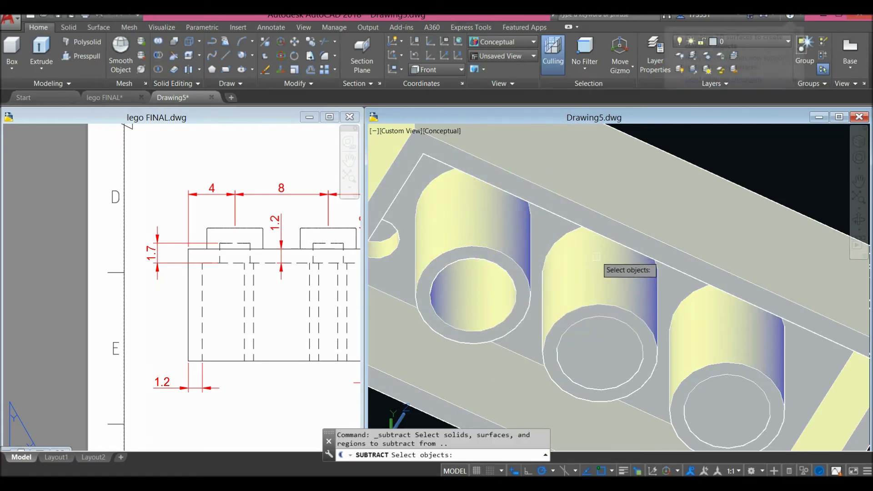
pyautogui.click(589, 261)
pyautogui.press('Return')
pyautogui.press('Return')
pyautogui.click(598, 335)
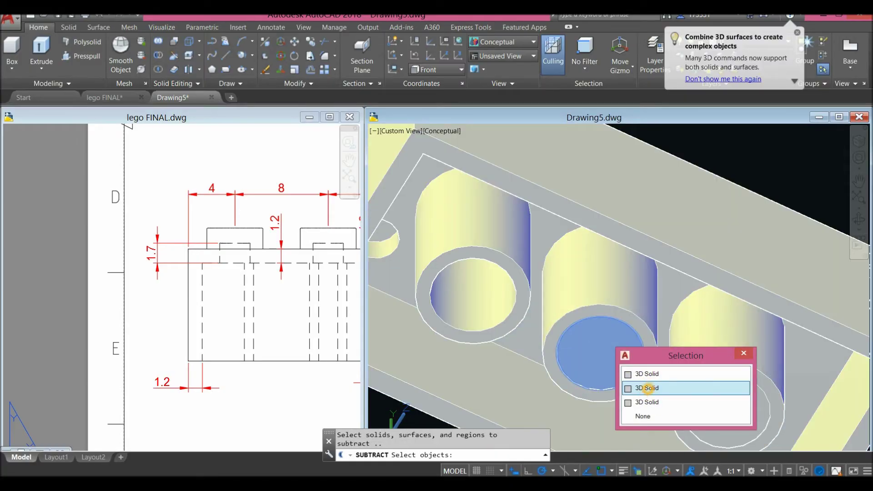
pyautogui.click(646, 388)
pyautogui.rightClick(655, 333)
pyautogui.moveTo(657, 326); pyautogui.dragTo(505, 253, button='middle')
pyautogui.hotkey('ctrl', 'z')
# Step: Subtract the inner cylinder from the outer cylinder of the third tube and inspect the whole underside
pyautogui.click(158, 55)
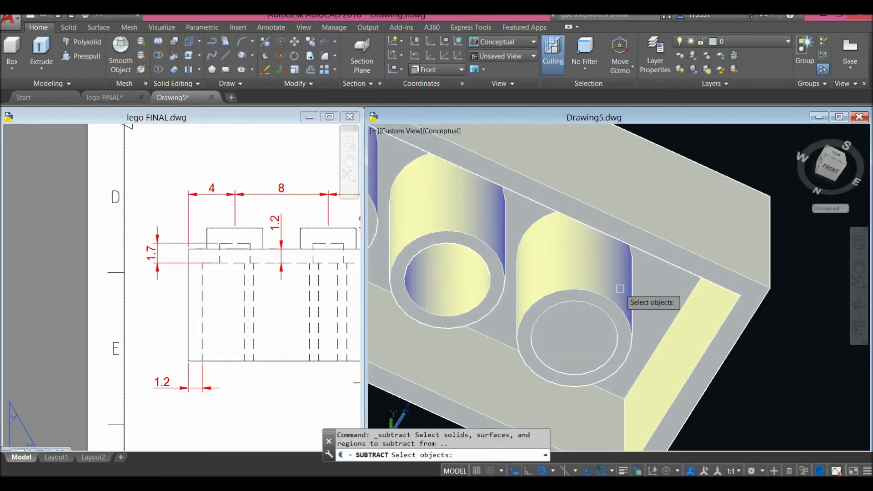
pyautogui.click(582, 321)
pyautogui.rightClick(582, 322)
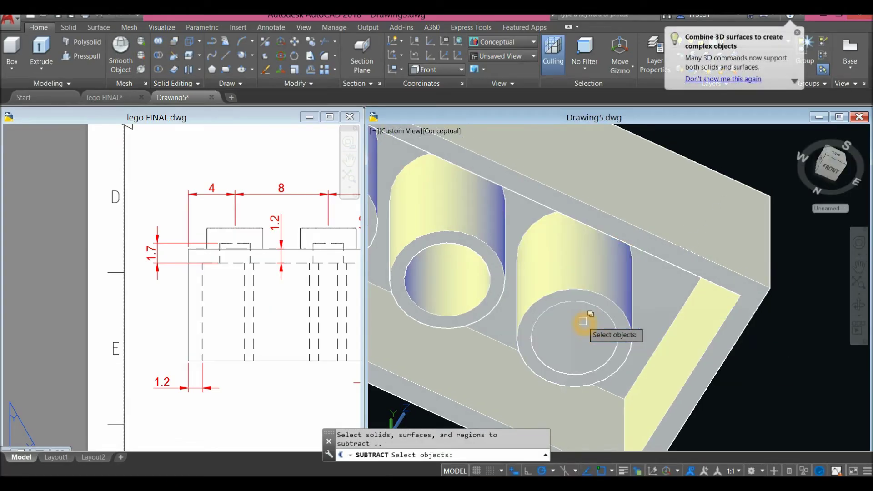
pyautogui.click(582, 321)
pyautogui.rightClick(585, 323)
pyautogui.scroll(-4, 587, 304)
pyautogui.keyDown('shift'); pyautogui.moveTo(596, 274); pyautogui.dragTo(589, 241, button='middle'); pyautogui.keyUp('shift')
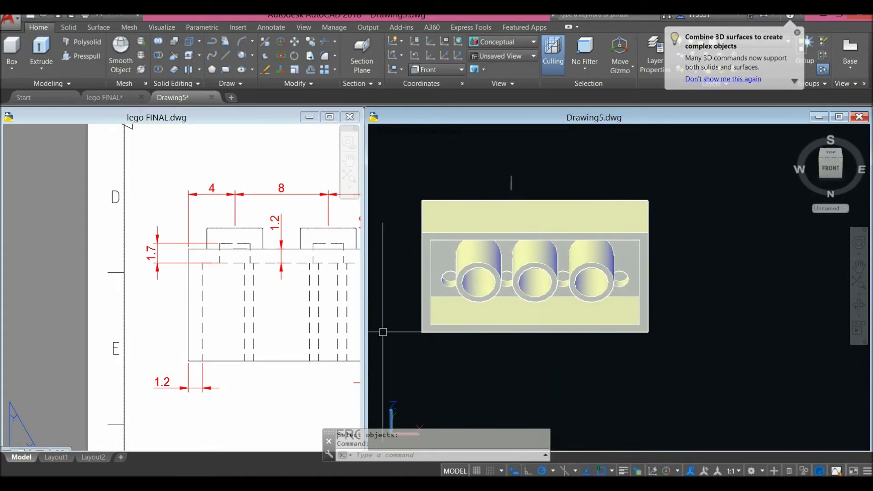
# Step: Examine the ribs beside the middle tube in the lego FINAL drawing's front view and underside 3D view
pyautogui.click(248, 370)
pyautogui.click(254, 331)
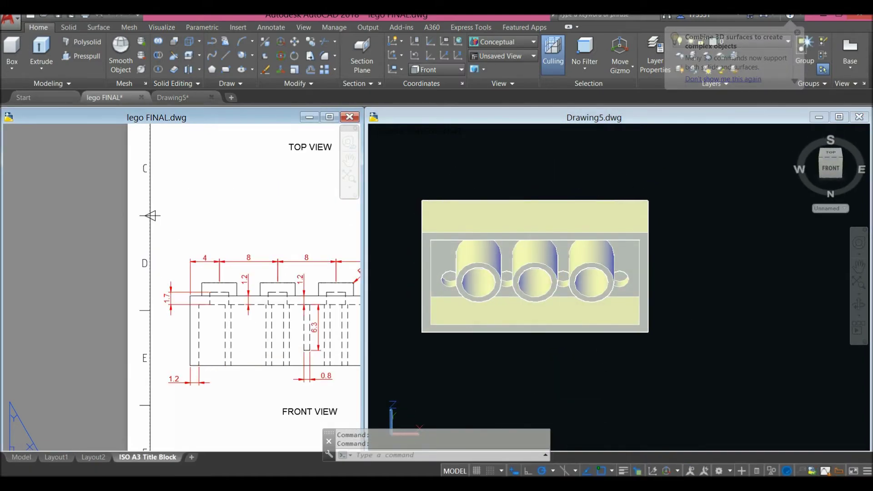
pyautogui.click(246, 314)
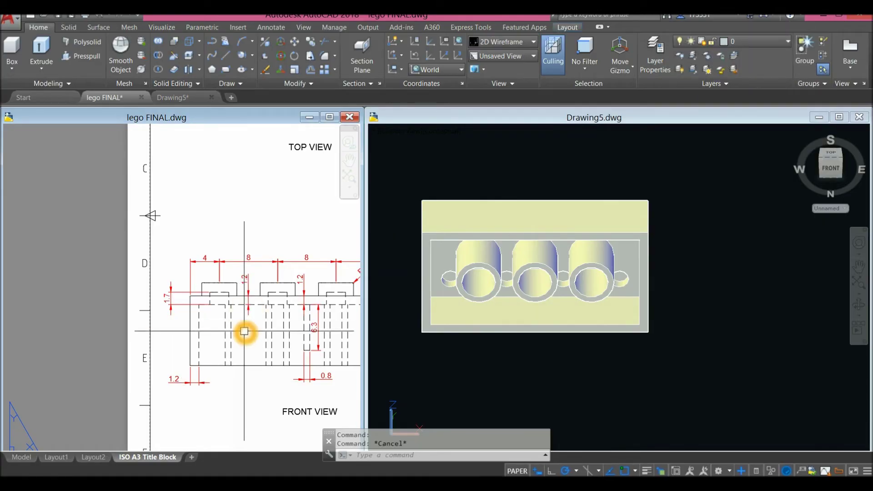
pyautogui.scroll(-5, 244, 332)
pyautogui.scroll(5, 288, 300)
pyautogui.scroll(3, 287, 299)
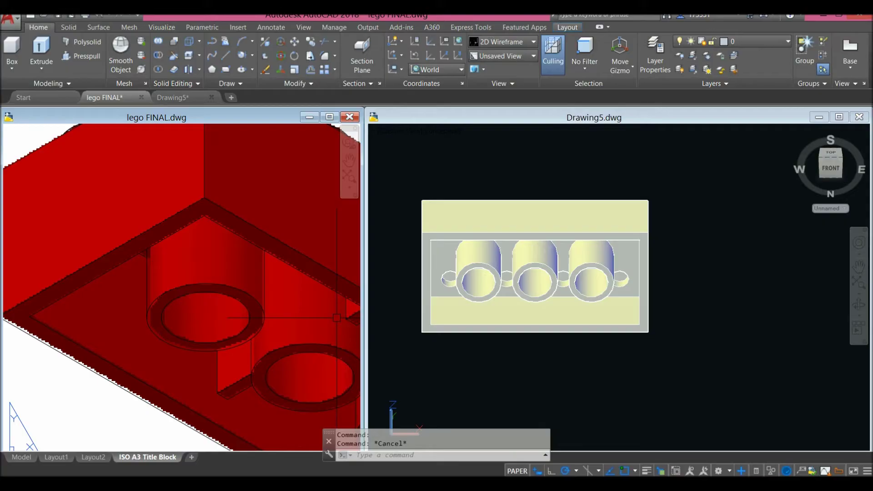
pyautogui.scroll(-3, 337, 317)
# Step: Show the brick in Drawing5 from the Top view in the Wireframe visual style
pyautogui.click(641, 352)
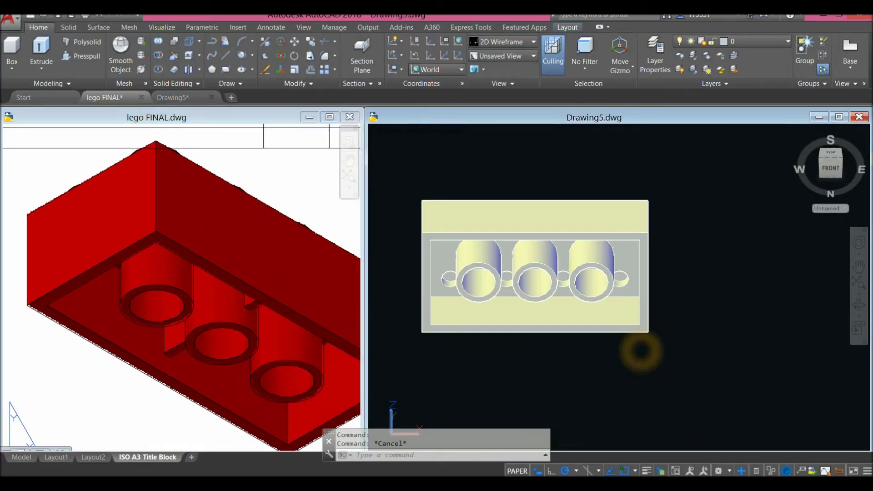
pyautogui.click(391, 132)
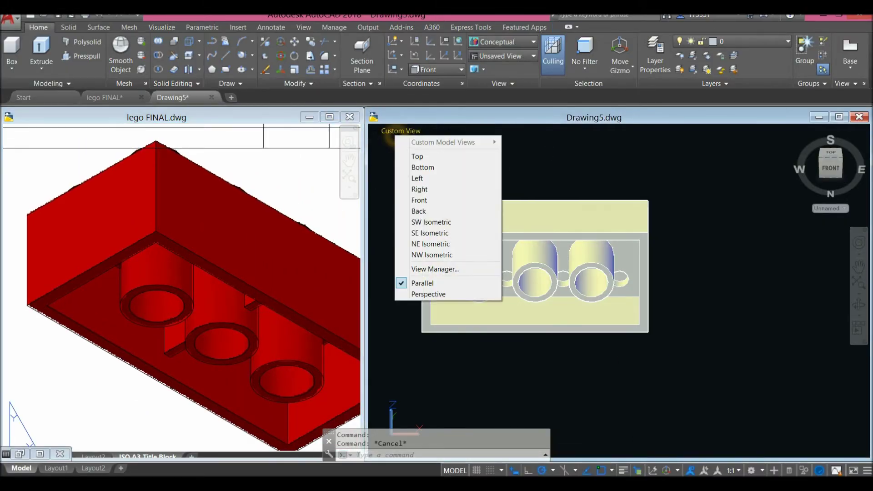
pyautogui.click(414, 155)
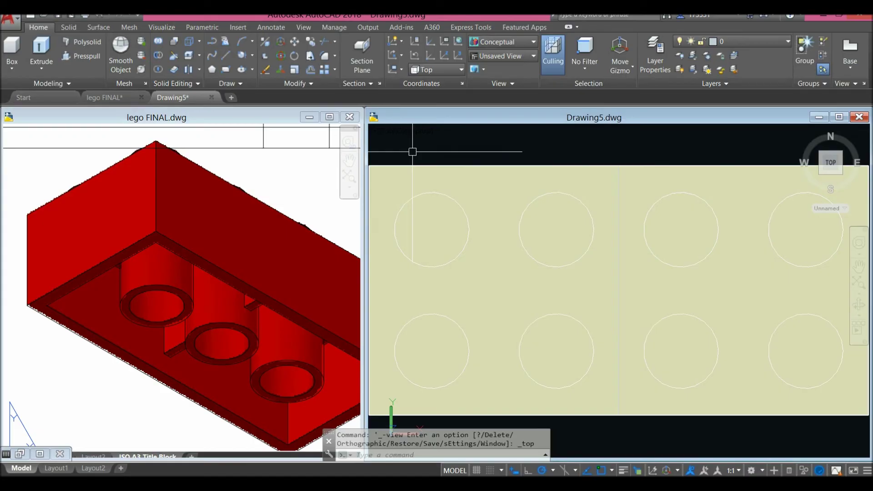
pyautogui.rightClick(687, 485)
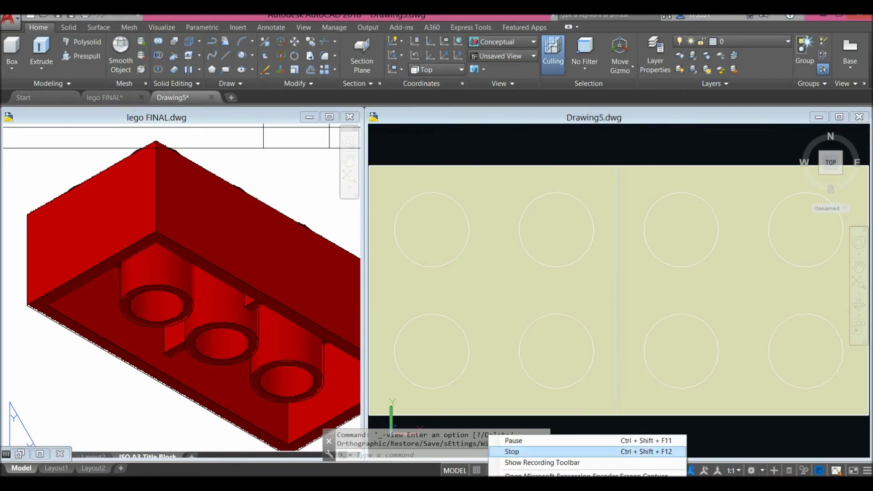
pyautogui.click(590, 288)
pyautogui.moveTo(601, 278); pyautogui.dragTo(588, 266, button='middle')
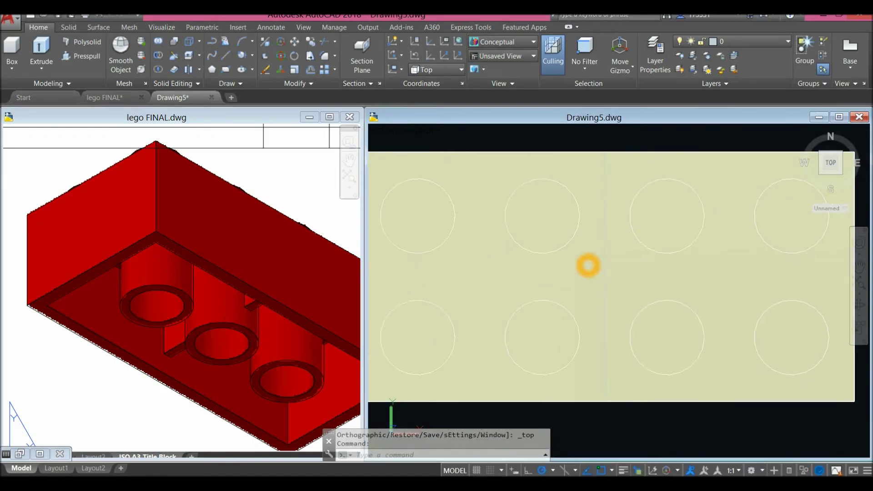
pyautogui.click(428, 131)
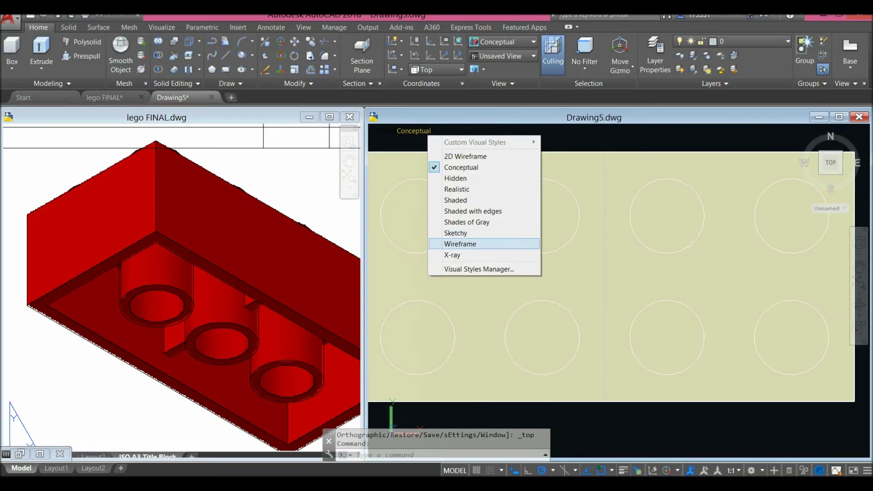
pyautogui.click(479, 244)
pyautogui.press('Escape')
# Step: Delete the long centre line and draw a line from the middle tube's upper quadrant perpendicular to the cavity's upper wall
pyautogui.click(605, 266)
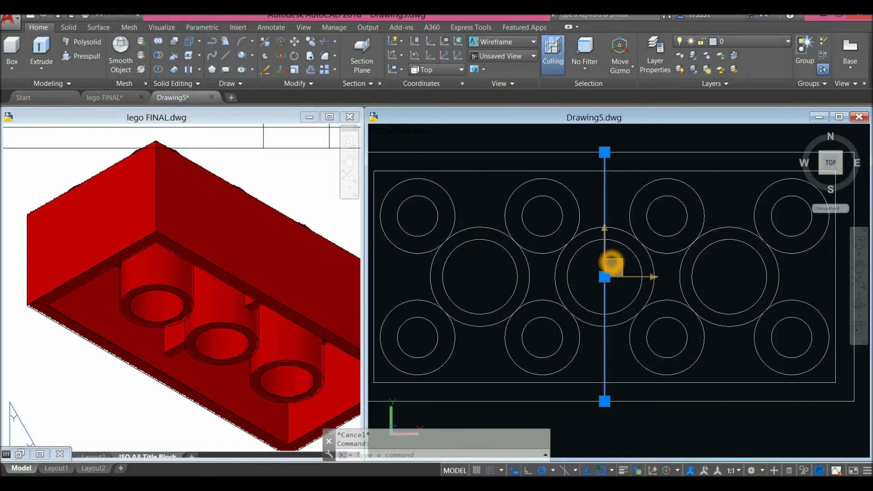
pyautogui.press('Delete')
pyautogui.press('Return')
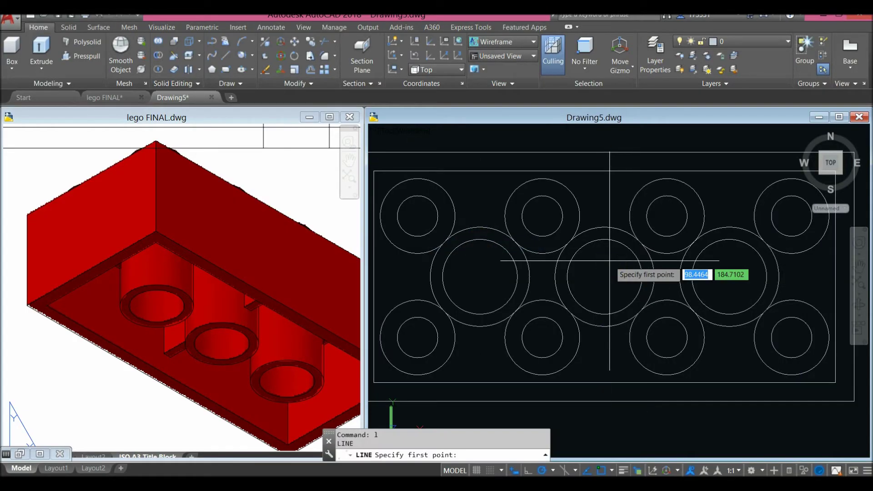
pyautogui.click(605, 227)
pyautogui.click(606, 172)
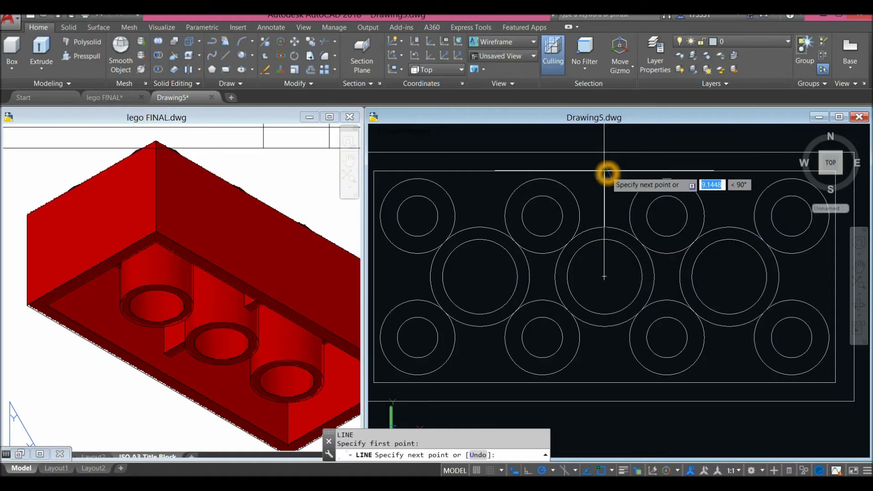
pyautogui.keyDown('shift'); pyautogui.rightClick(606, 173); pyautogui.keyUp('shift')
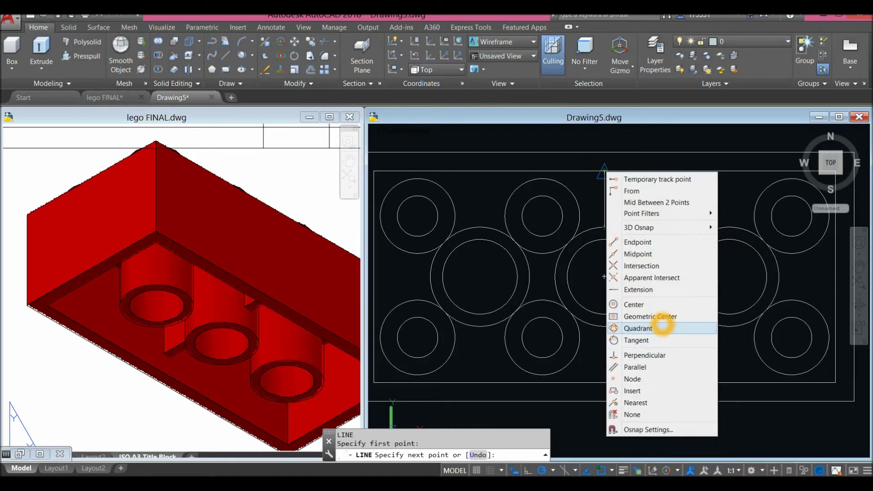
pyautogui.click(645, 355)
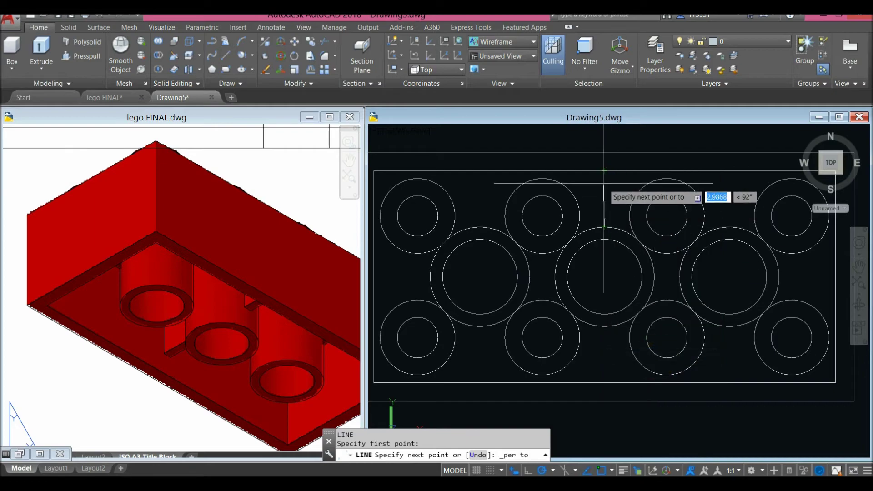
pyautogui.rightClick(626, 180)
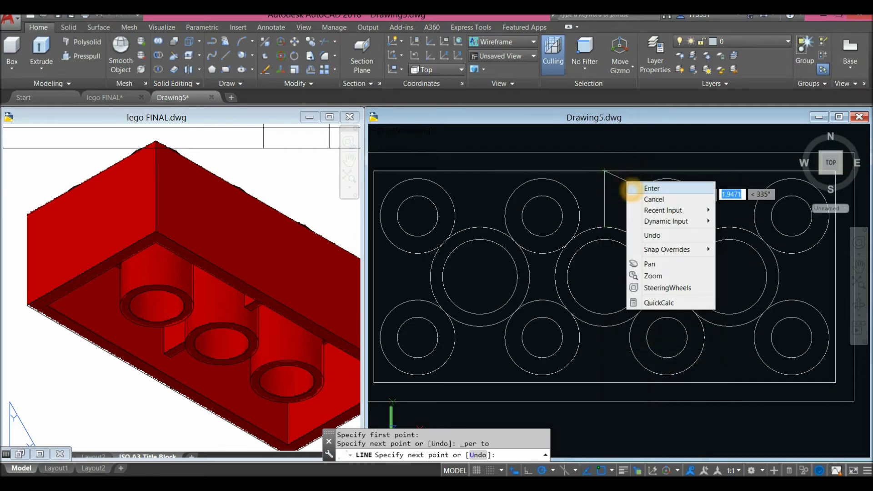
pyautogui.click(636, 187)
# Step: Offset the short line above the middle tube by 0.4 to both sides in the Top view
pyautogui.keyDown('shift'); pyautogui.moveTo(604, 255); pyautogui.dragTo(630, 240, button='middle'); pyautogui.keyUp('shift')
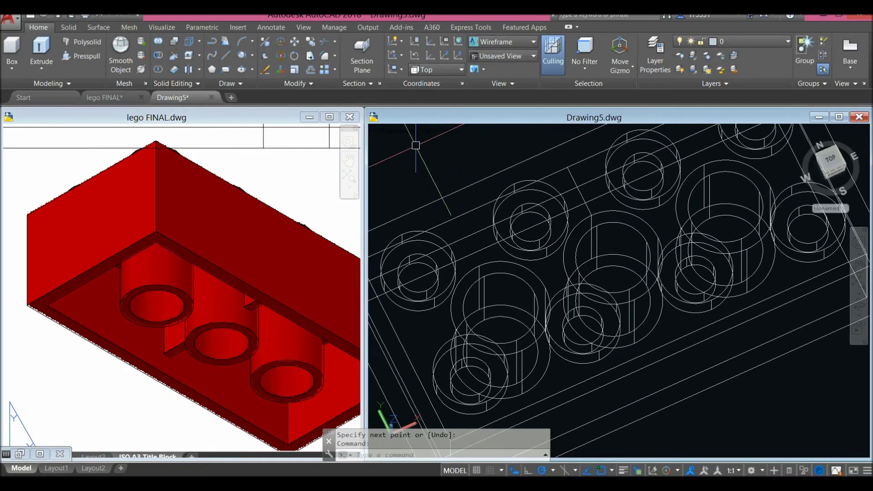
pyautogui.click(400, 130)
pyautogui.click(418, 158)
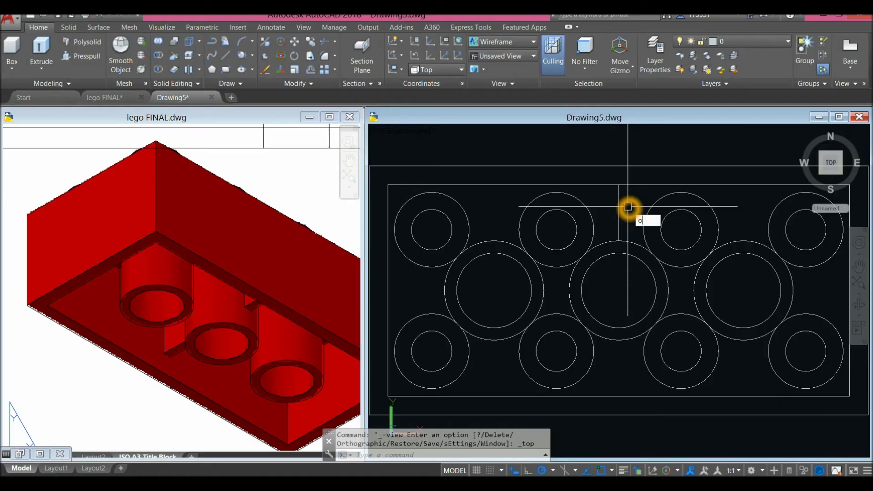
pyautogui.press('Return')
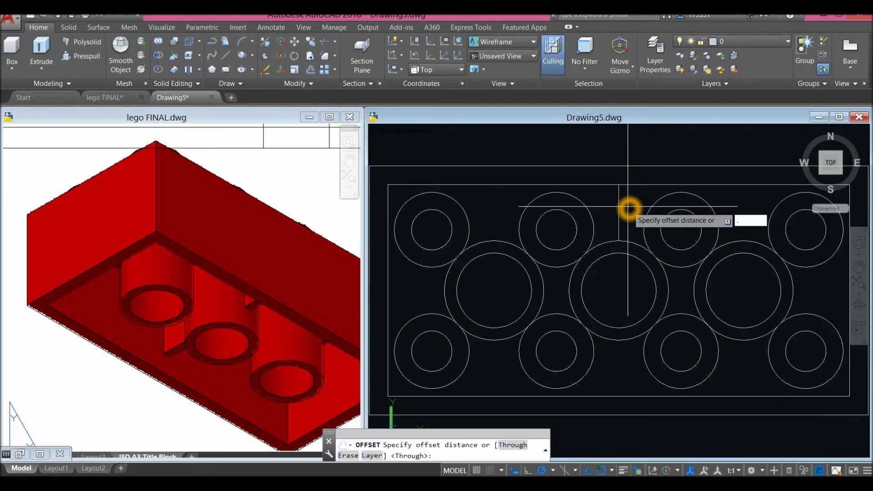
pyautogui.write('.4')
pyautogui.press('Return')
pyautogui.click(619, 195)
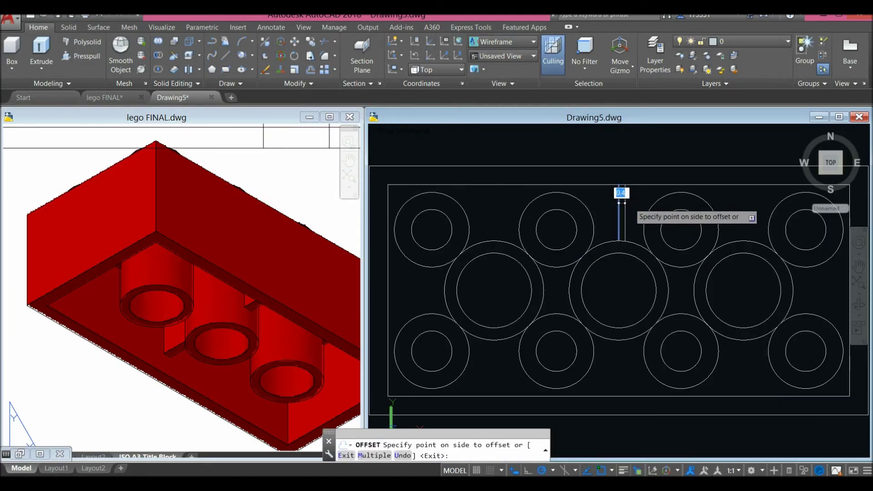
pyautogui.click(624, 206)
pyautogui.scroll(5, 624, 206)
pyautogui.click(606, 228)
pyautogui.click(581, 226)
pyautogui.rightClick(581, 226)
pyautogui.click(591, 231)
# Step: Draw a horizontal line about 0.93 long just inside the middle tube's outer edge, spanning the ends of both offset lines
pyautogui.scroll(5, 606, 325)
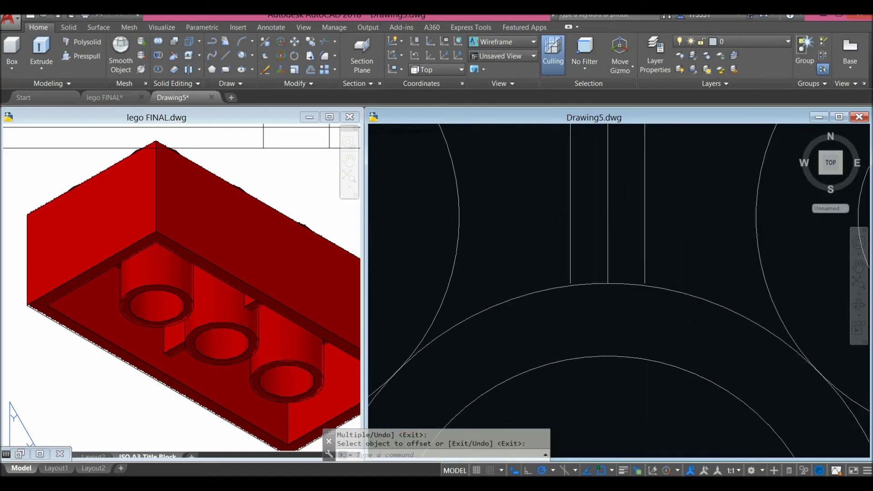
pyautogui.scroll(3, 562, 275)
pyautogui.moveTo(554, 272); pyautogui.dragTo(527, 300, button='middle')
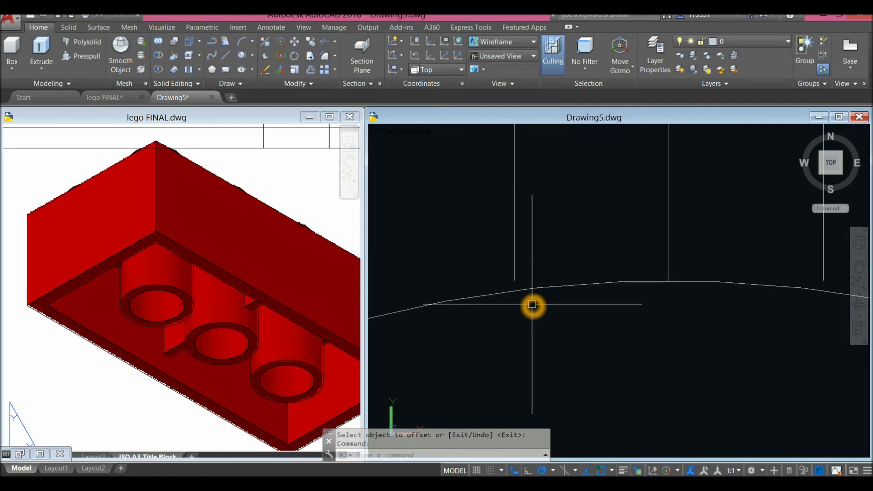
pyautogui.write('l')
pyautogui.press('Return')
pyautogui.click(503, 310)
pyautogui.scroll(-3, 617, 306)
pyautogui.click(712, 314)
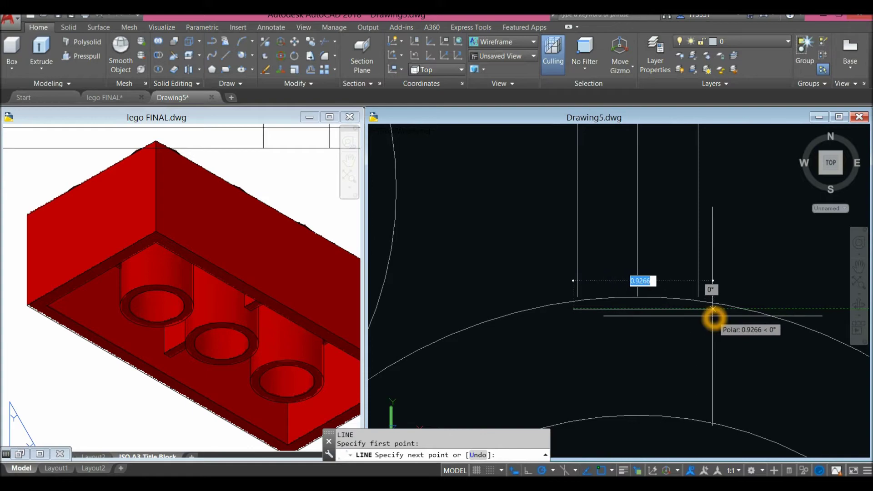
pyautogui.rightClick(724, 268)
pyautogui.click(732, 272)
# Step: Copy the rib outline's short lower line to the upper ends of its sides and delete the centre line between them
pyautogui.scroll(-3, 623, 336)
pyautogui.moveTo(623, 336); pyautogui.dragTo(575, 251, button='middle')
pyautogui.scroll(2, 575, 243)
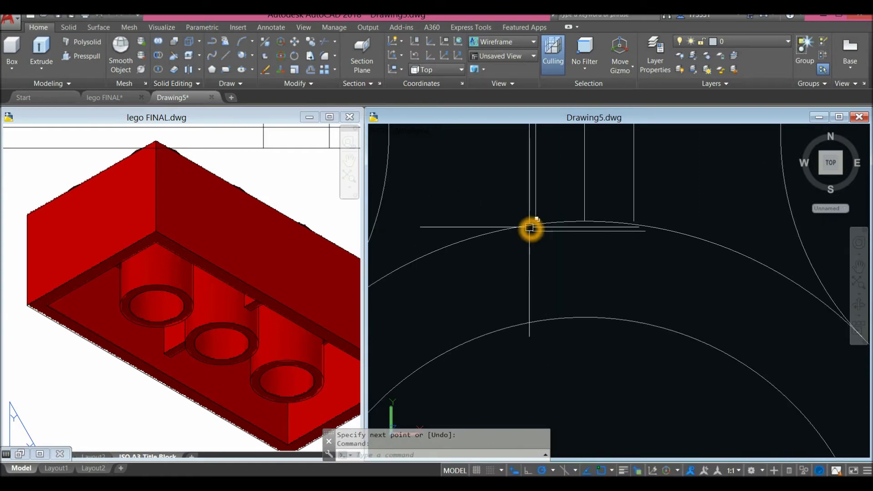
pyautogui.click(527, 227)
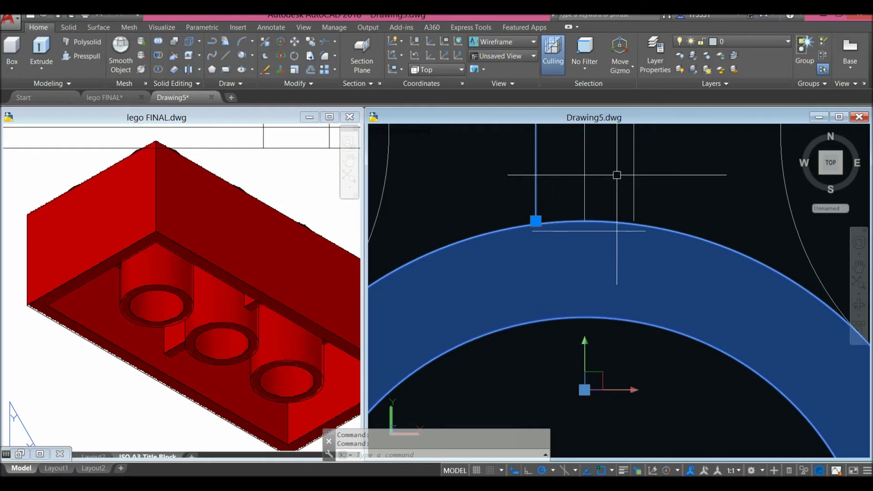
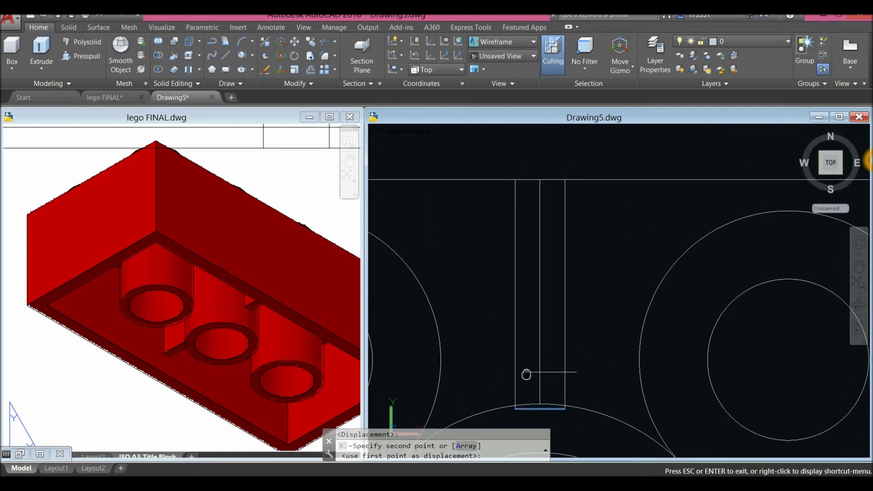
pyautogui.click(514, 179)
pyautogui.rightClick(541, 153)
pyautogui.click(557, 163)
pyautogui.click(540, 216)
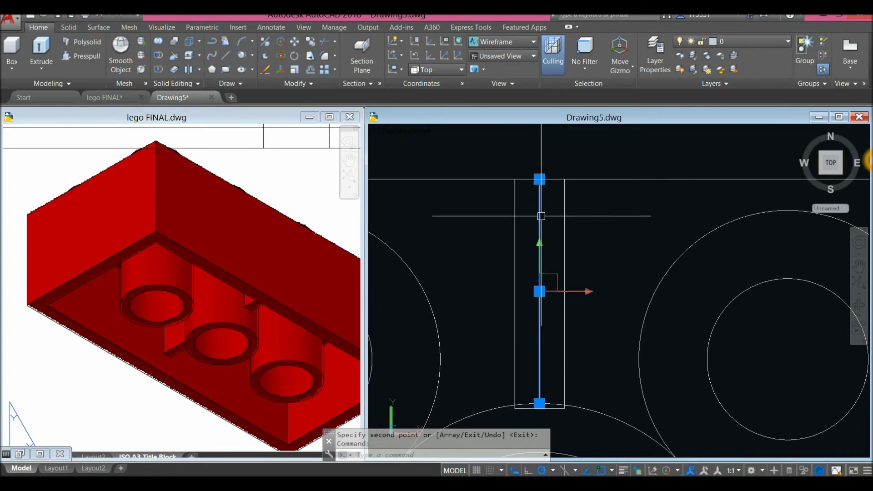
pyautogui.press('Delete')
# Step: Try to join the four lines of the rib outline
pyautogui.moveTo(530, 223); pyautogui.dragTo(520, 183, button='middle')
pyautogui.scroll(-2, 522, 182)
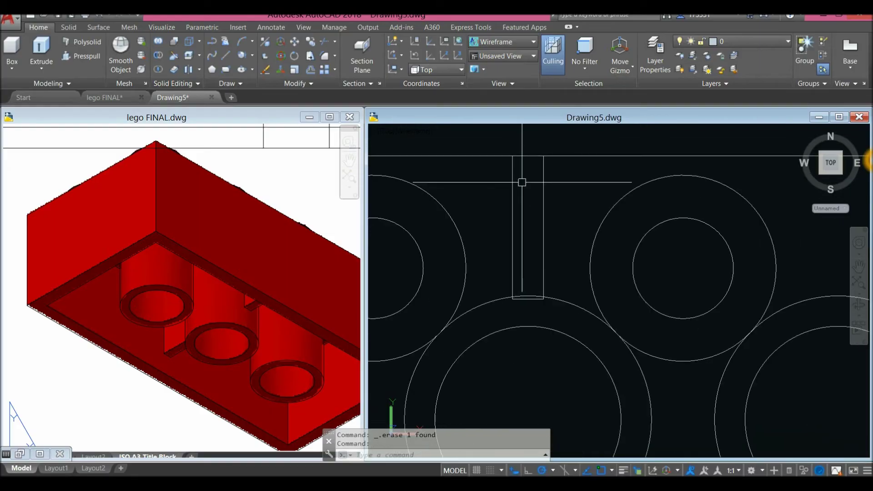
pyautogui.write('j')
pyautogui.press('Return')
pyautogui.click(500, 135)
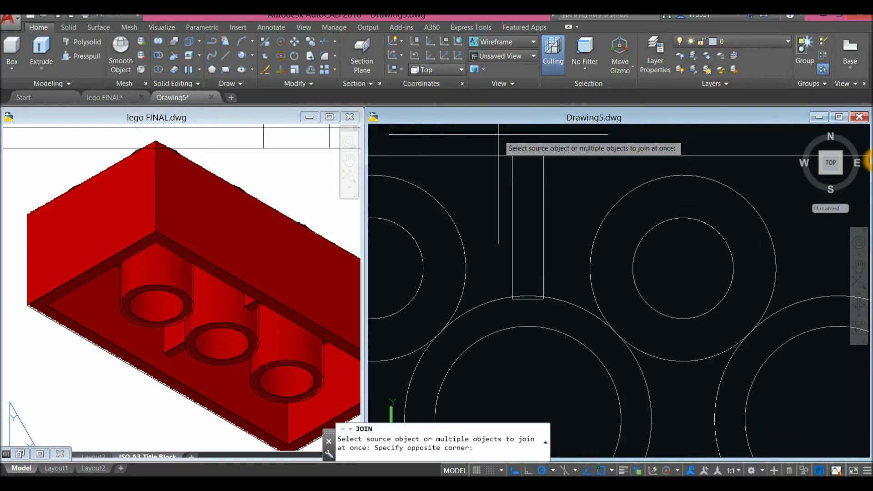
pyautogui.click(574, 322)
pyautogui.press('Return')
pyautogui.press('Escape')
# Step: Move the two short end lines down onto the endpoints of the rib outline's long sides
pyautogui.scroll(2, 523, 233)
pyautogui.moveTo(523, 233); pyautogui.dragTo(489, 290, button='middle')
pyautogui.keyDown('shift'); pyautogui.moveTo(489, 290); pyautogui.dragTo(551, 222, button='middle'); pyautogui.keyUp('shift')
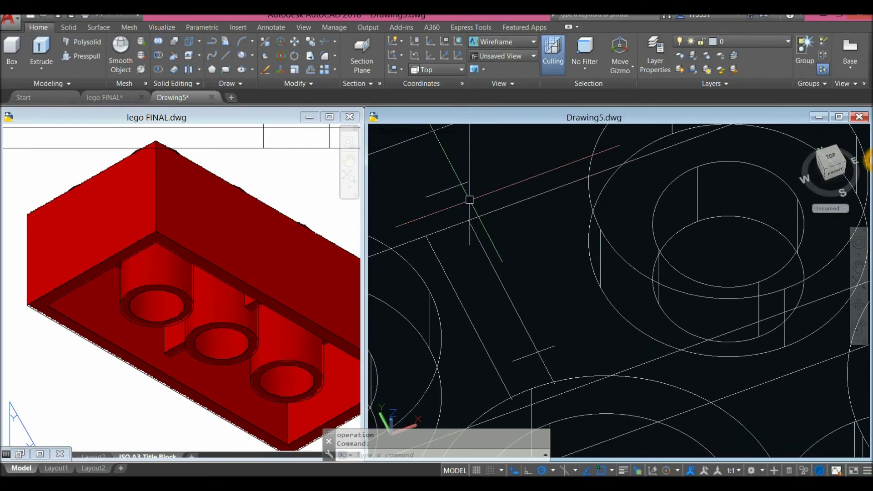
pyautogui.click(455, 191)
pyautogui.click(547, 347)
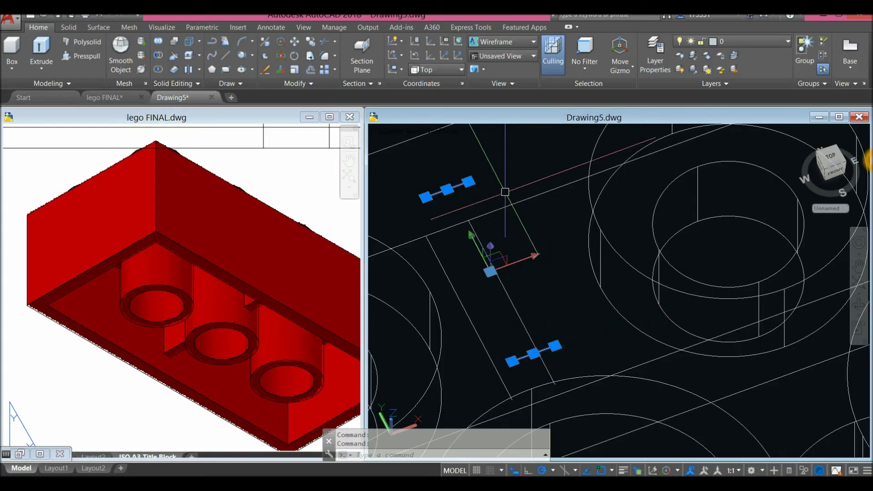
pyautogui.rightClick(499, 156)
pyautogui.click(525, 229)
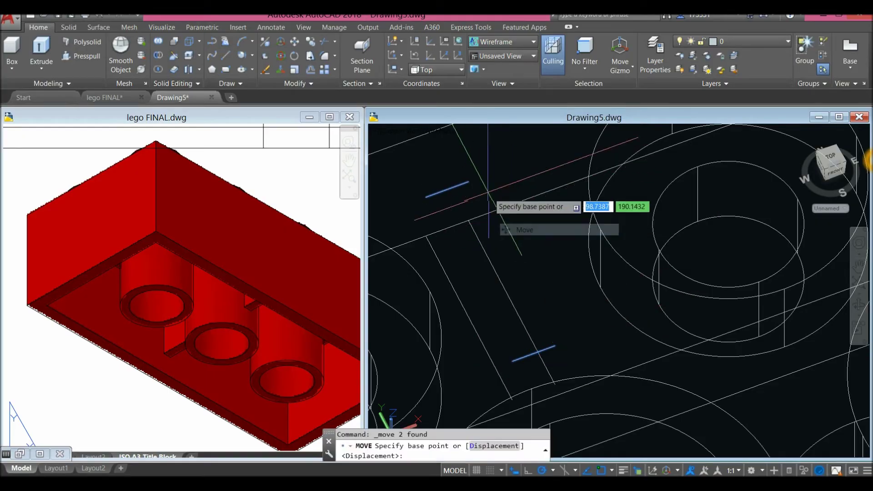
pyautogui.click(468, 183)
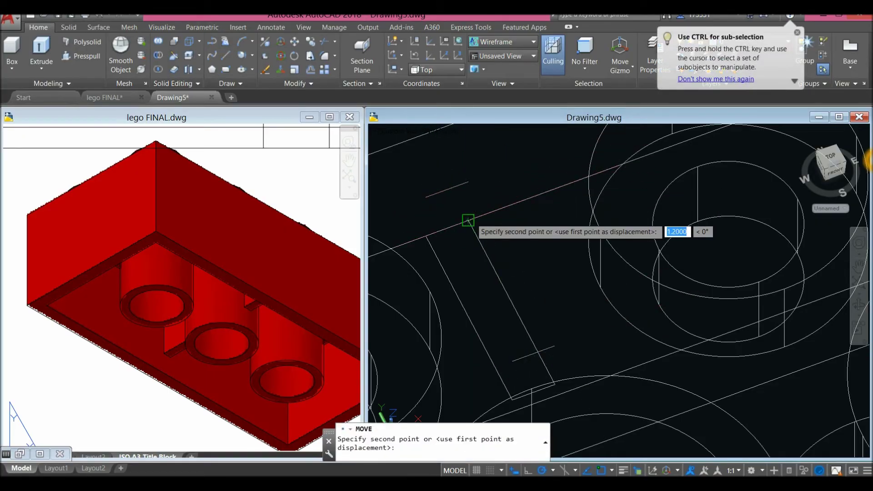
pyautogui.click(468, 220)
# Step: Join the two long sides and two short end lines into one closed rib outline
pyautogui.scroll(-3, 507, 194)
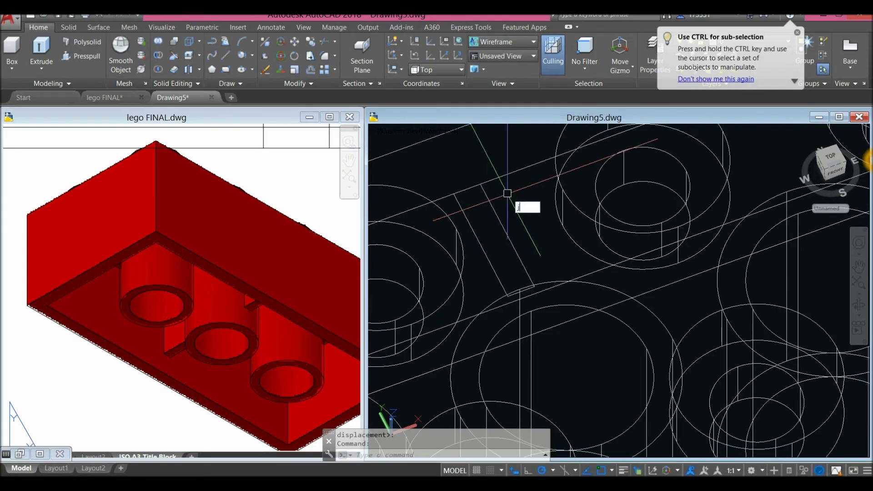
pyautogui.write('j')
pyautogui.press('Return')
pyautogui.click(498, 215)
pyautogui.click(478, 235)
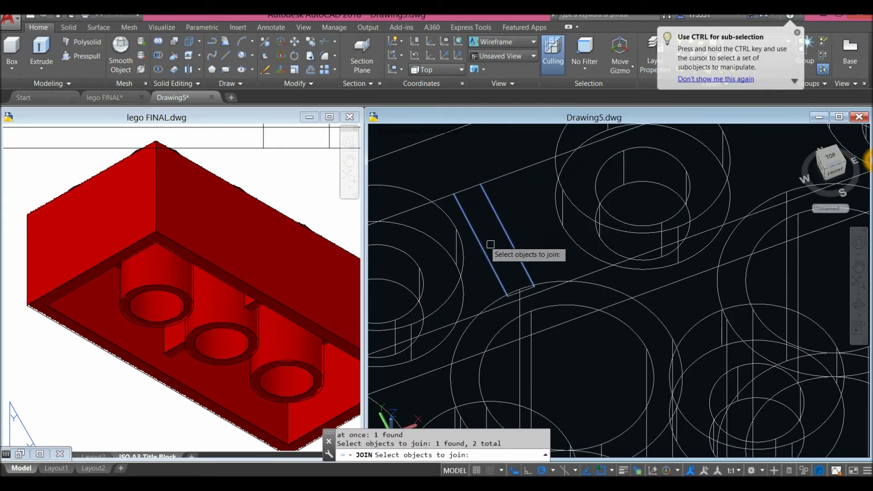
pyautogui.scroll(3, 545, 305)
pyautogui.scroll(-5, 473, 233)
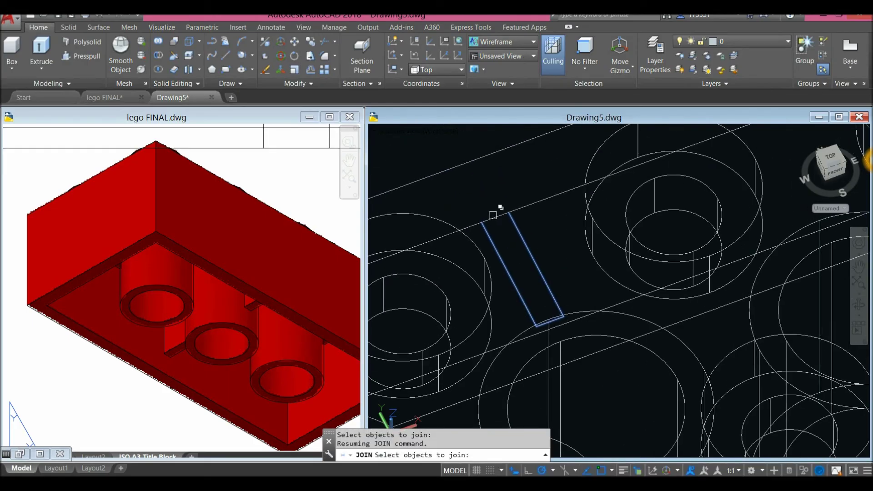
pyautogui.click(493, 215)
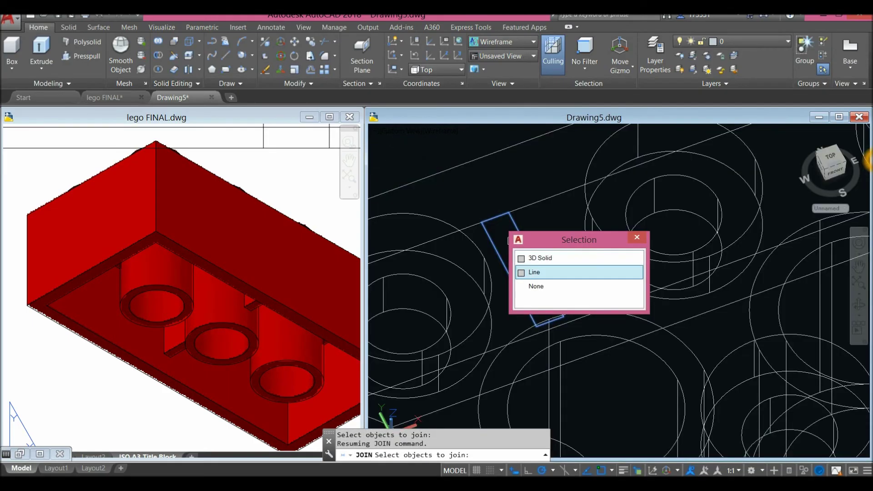
pyautogui.click(530, 270)
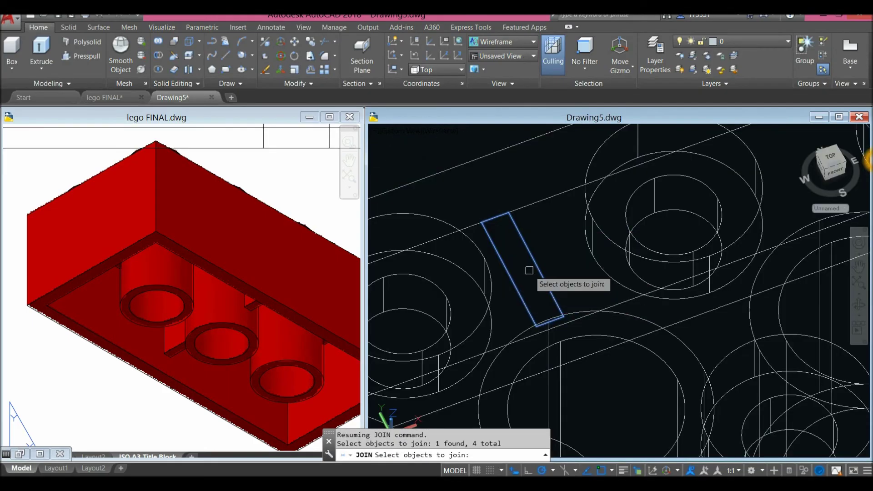
pyautogui.press('Return')
pyautogui.click(518, 230)
pyautogui.press('Escape')
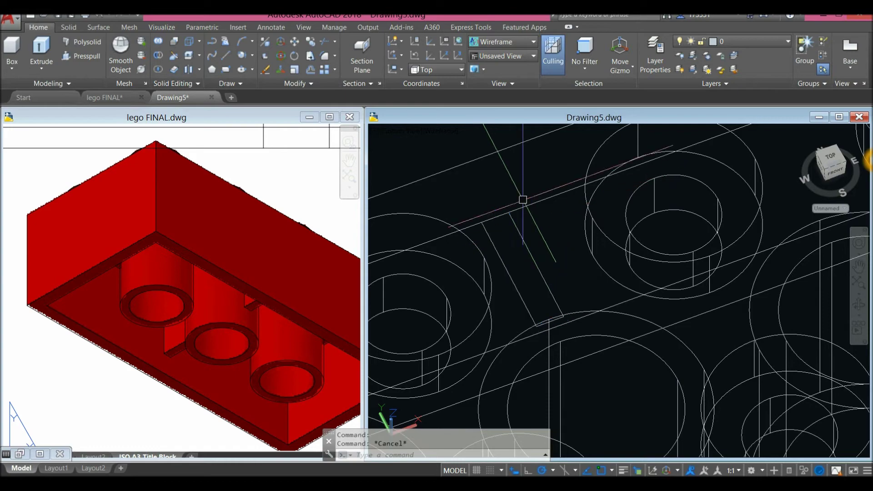
# Step: Examine the rib's height and width dimensions in the lego FINAL drawing's front view
pyautogui.scroll(-4, 511, 205)
pyautogui.click(230, 286)
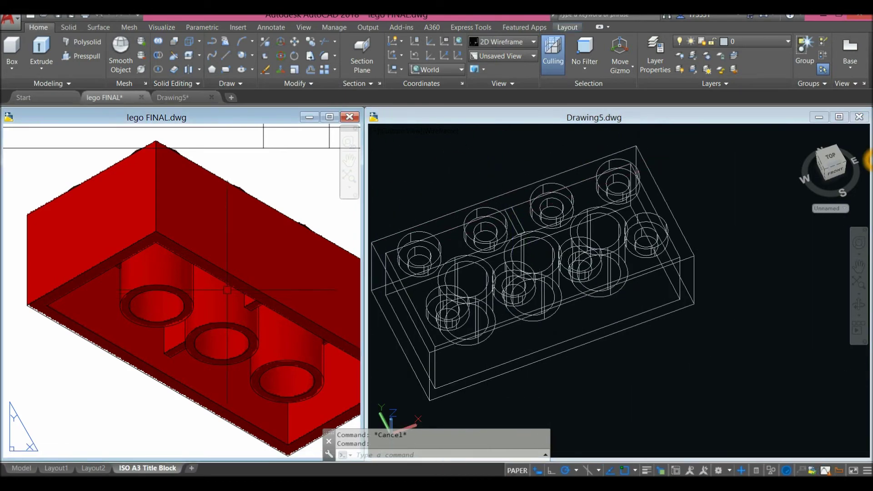
pyautogui.scroll(-6, 228, 286)
pyautogui.moveTo(226, 284); pyautogui.dragTo(272, 258, button='middle')
pyautogui.scroll(-2, 272, 258)
pyautogui.scroll(8, 201, 302)
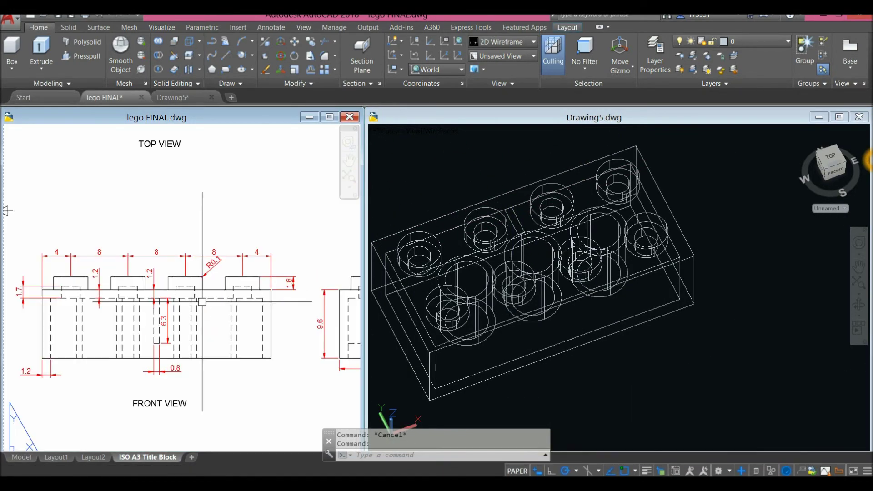
pyautogui.scroll(4, 169, 326)
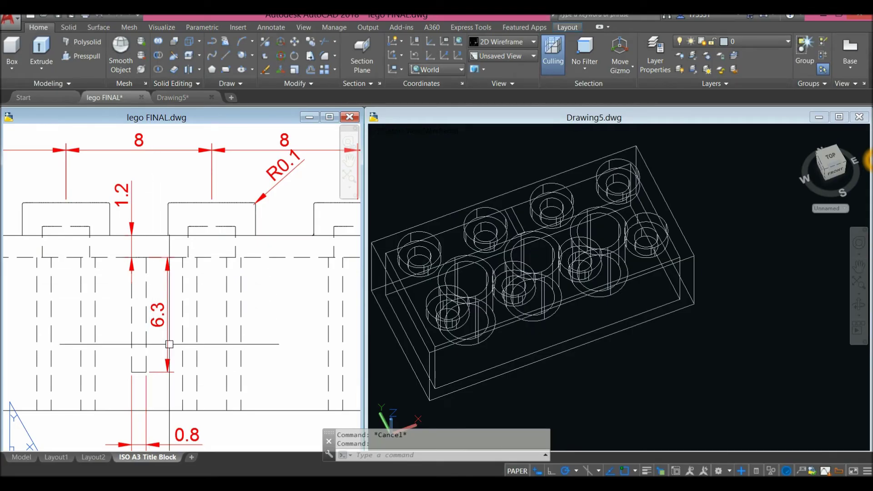
# Step: Extrude the closed rib outline 6.3 downward inside the brick in Drawing5
pyautogui.click(600, 335)
pyautogui.press('Escape')
pyautogui.press('Escape')
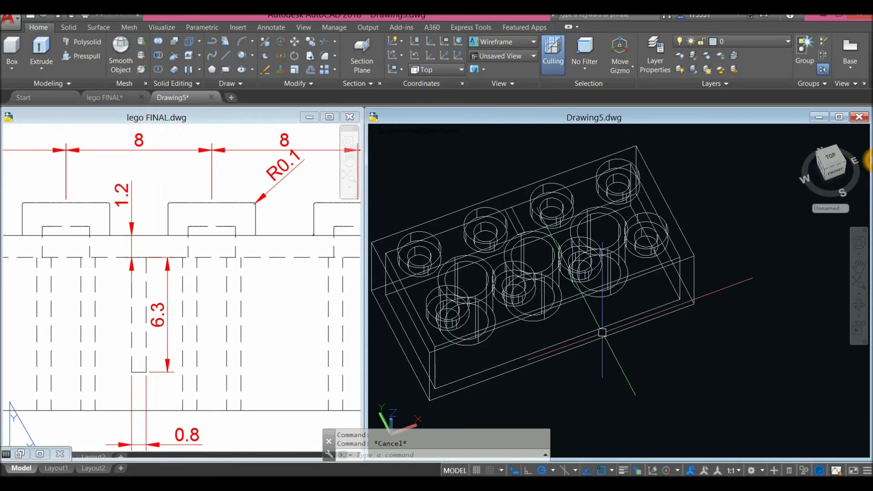
pyautogui.keyDown('shift'); pyautogui.moveTo(602, 333); pyautogui.dragTo(623, 319, button='middle'); pyautogui.keyUp('shift')
pyautogui.keyDown('shift'); pyautogui.moveTo(533, 269); pyautogui.dragTo(630, 301, button='middle'); pyautogui.keyUp('shift')
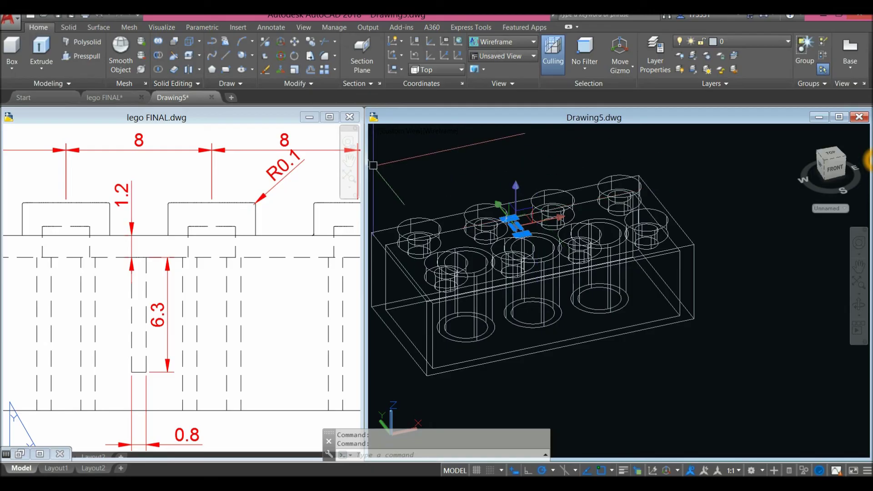
pyautogui.click(41, 52)
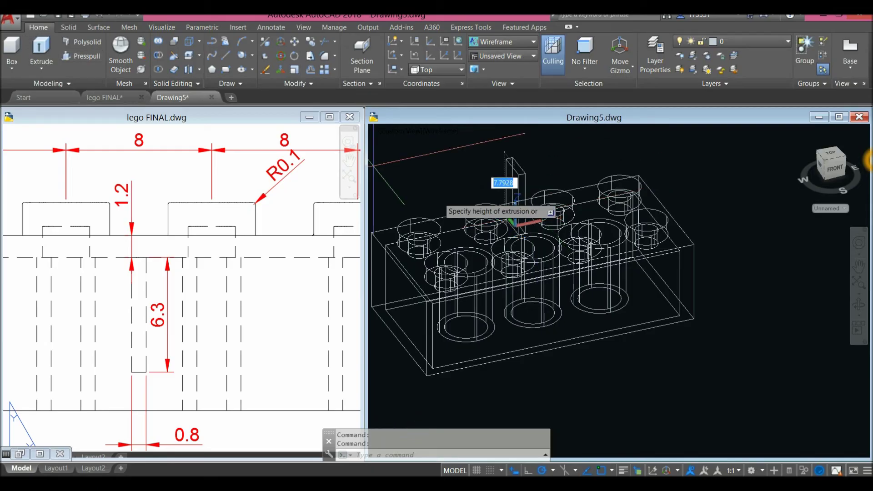
pyautogui.scroll(2, 591, 272)
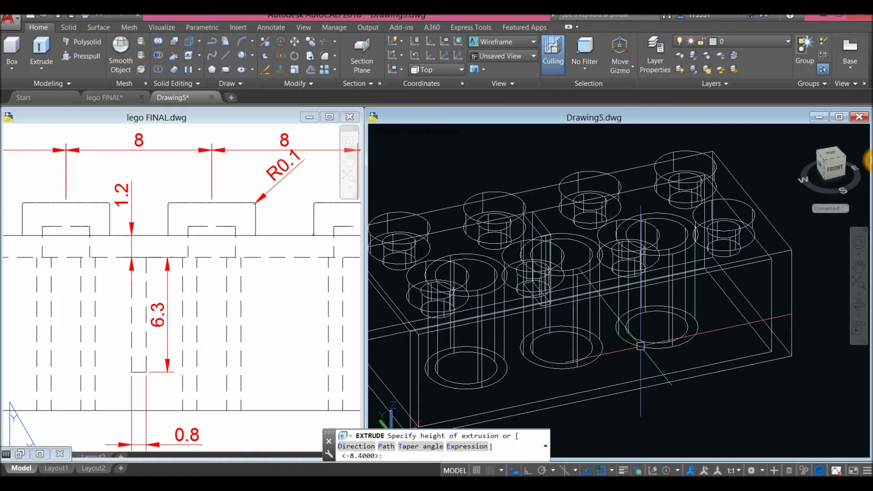
pyautogui.press('Return')
# Step: In the top view, mirror the rib across a horizontal line through the middle tube's center, keeping the original
pyautogui.click(401, 131)
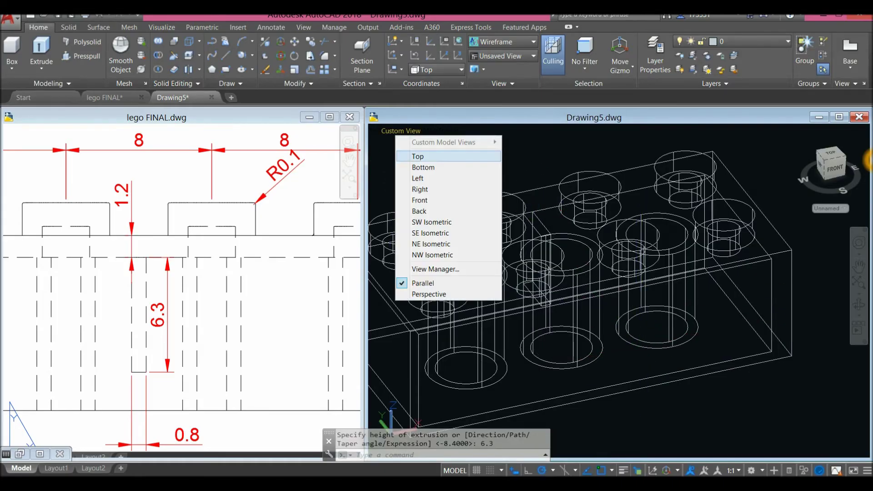
pyautogui.click(409, 156)
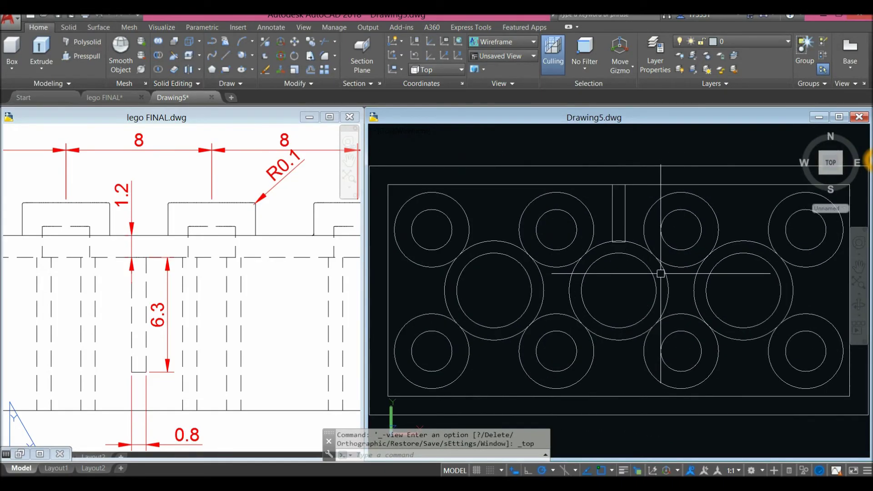
pyautogui.press('Return')
pyautogui.click(621, 210)
pyautogui.press('Return')
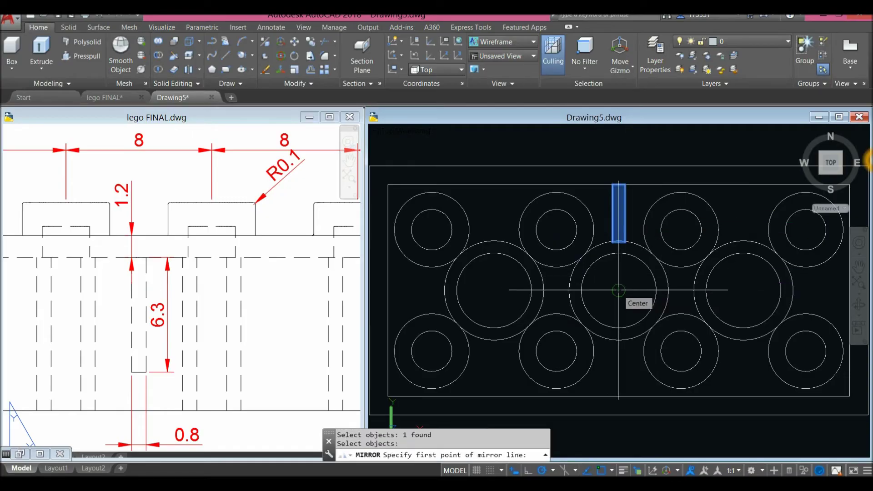
pyautogui.click(618, 290)
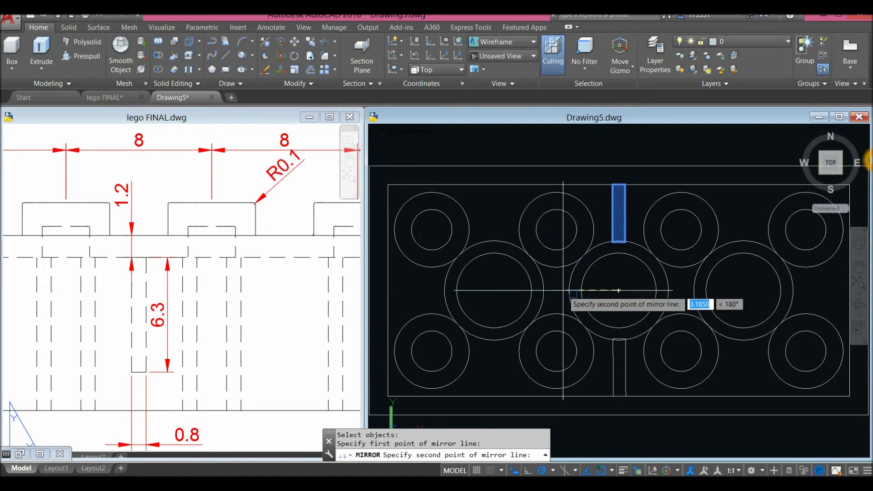
pyautogui.click(499, 288)
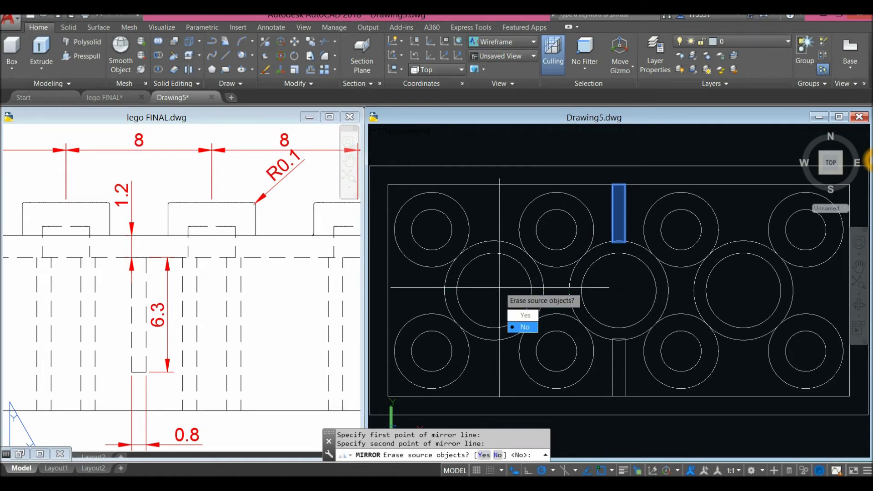
pyautogui.write('N')
pyautogui.press('Return')
# Step: Set the visual style to Conceptual and compare the brick's underside with the red 3D views in the lego FINAL drawing
pyautogui.keyDown('shift'); pyautogui.moveTo(500, 289); pyautogui.dragTo(485, 180, button='middle'); pyautogui.keyUp('shift')
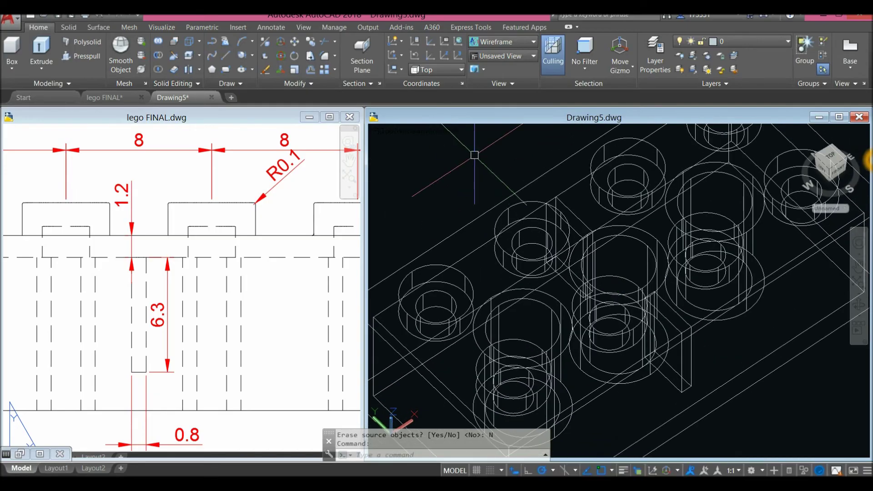
pyautogui.click(439, 131)
pyautogui.click(475, 168)
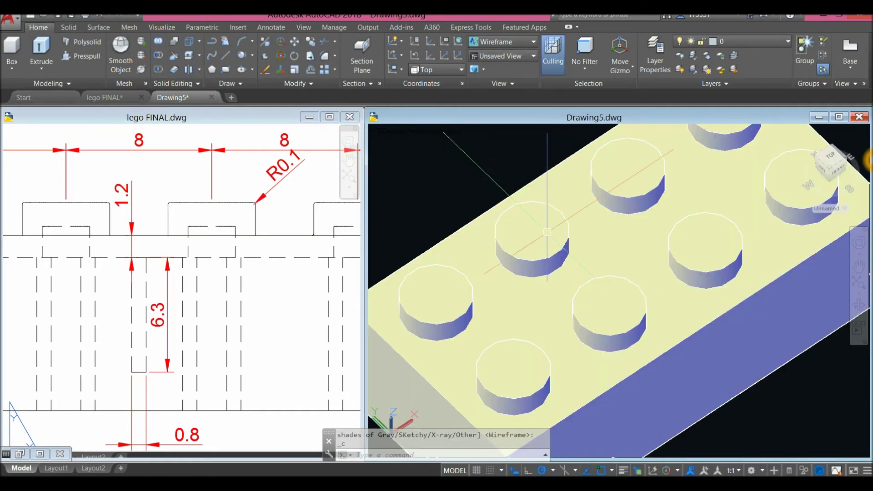
pyautogui.scroll(-2, 609, 313)
pyautogui.keyDown('shift'); pyautogui.moveTo(610, 313); pyautogui.dragTo(581, 222, button='middle'); pyautogui.keyUp('shift')
pyautogui.moveTo(582, 288)
pyautogui.keyDown('shift'); pyautogui.mouseDown(button='middle')
pyautogui.moveTo(576, 243)
pyautogui.moveTo(571, 278)
pyautogui.moveTo(574, 256)
pyautogui.moveTo(594, 293)
pyautogui.mouseUp(button='middle'); pyautogui.keyUp('shift')
pyautogui.click(291, 282)
pyautogui.scroll(-6, 189, 331)
pyautogui.moveTo(195, 319); pyautogui.dragTo(29, 365, button='middle')
pyautogui.scroll(-2, 190, 320)
pyautogui.click(590, 333)
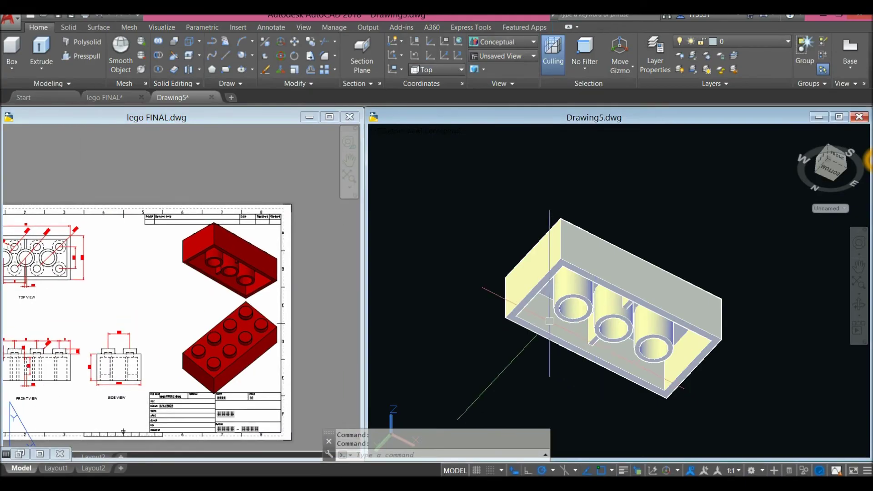
# Step: Union all the solids of the brick into one solid
pyautogui.keyDown('shift'); pyautogui.moveTo(538, 314); pyautogui.dragTo(540, 337, button='middle'); pyautogui.keyUp('shift')
pyautogui.keyDown('shift'); pyautogui.moveTo(539, 219); pyautogui.dragTo(537, 267, button='middle'); pyautogui.keyUp('shift')
pyautogui.scroll(-3, 537, 267)
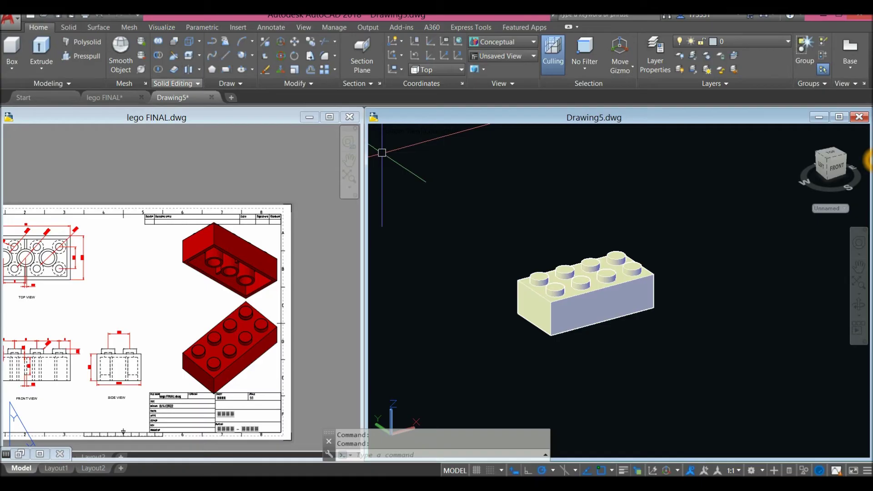
pyautogui.click(158, 42)
pyautogui.click(489, 223)
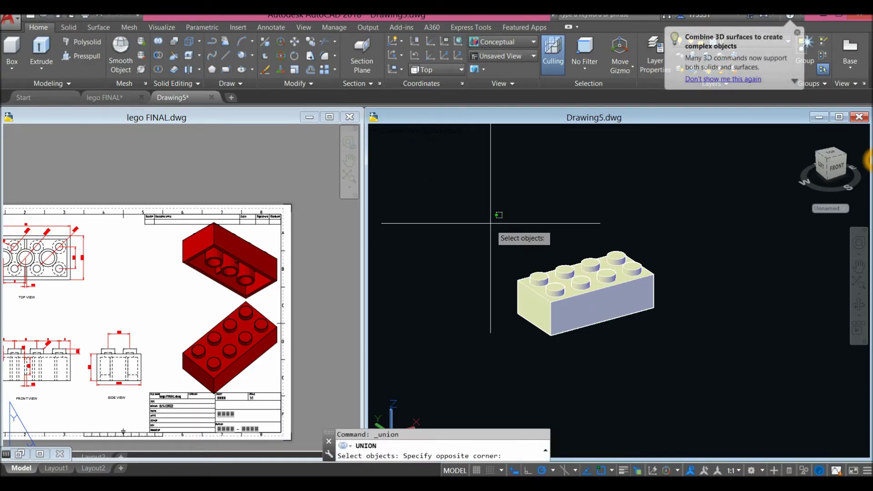
pyautogui.click(682, 327)
pyautogui.press('Return')
# Step: Copy the united brick to three places, two behind one another along the X direction and one in front
pyautogui.scroll(-1, 564, 291)
pyautogui.keyDown('shift'); pyautogui.moveTo(551, 299); pyautogui.dragTo(563, 287, button='middle'); pyautogui.keyUp('shift')
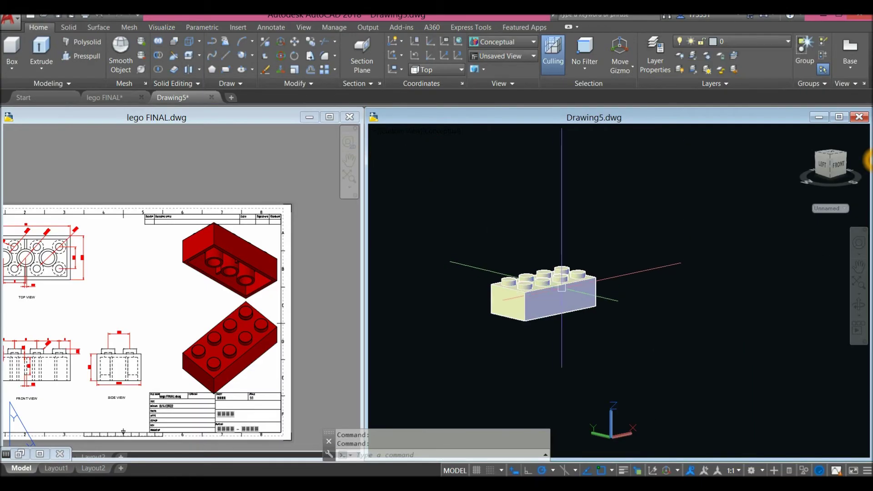
pyautogui.click(563, 286)
pyautogui.rightClick(625, 218)
pyautogui.click(663, 299)
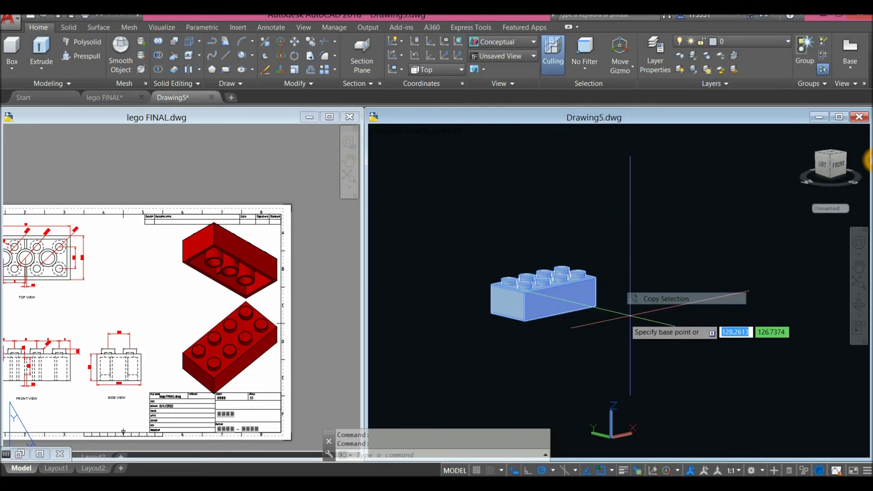
pyautogui.click(595, 334)
pyautogui.click(716, 304)
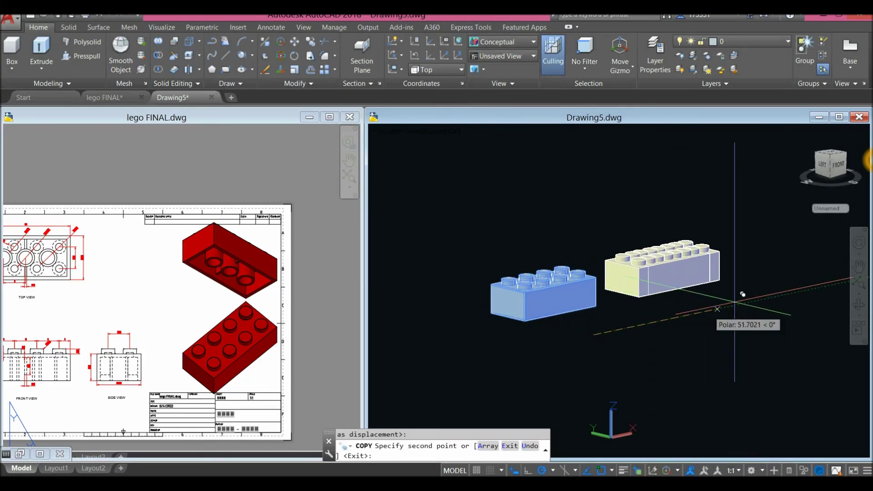
pyautogui.click(807, 281)
pyautogui.click(755, 359)
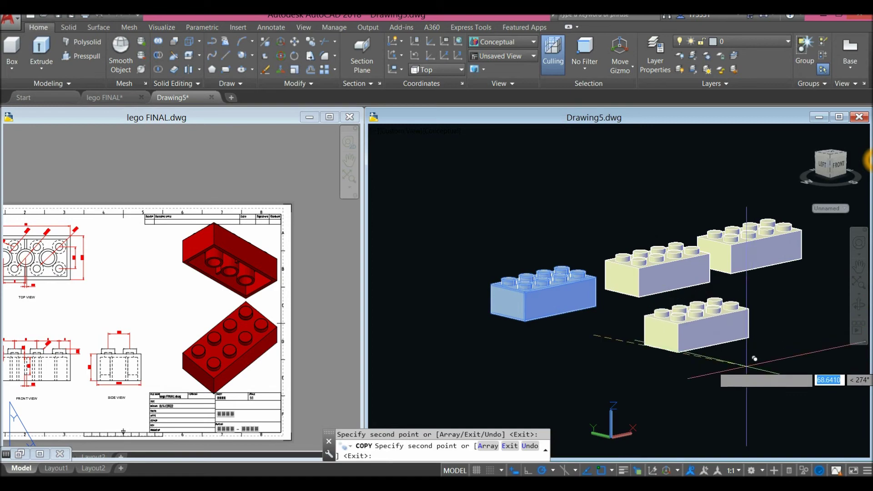
pyautogui.rightClick(769, 268)
pyautogui.click(781, 273)
# Step: Create four new layers, Layer1 to Layer4, in the layer properties
pyautogui.moveTo(659, 295); pyautogui.dragTo(535, 292, button='middle')
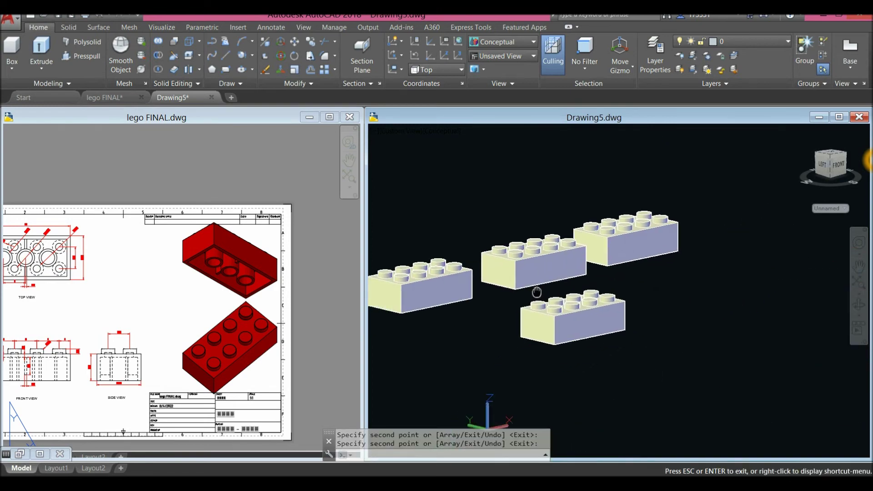
pyautogui.scroll(-2, 591, 273)
pyautogui.click(755, 41)
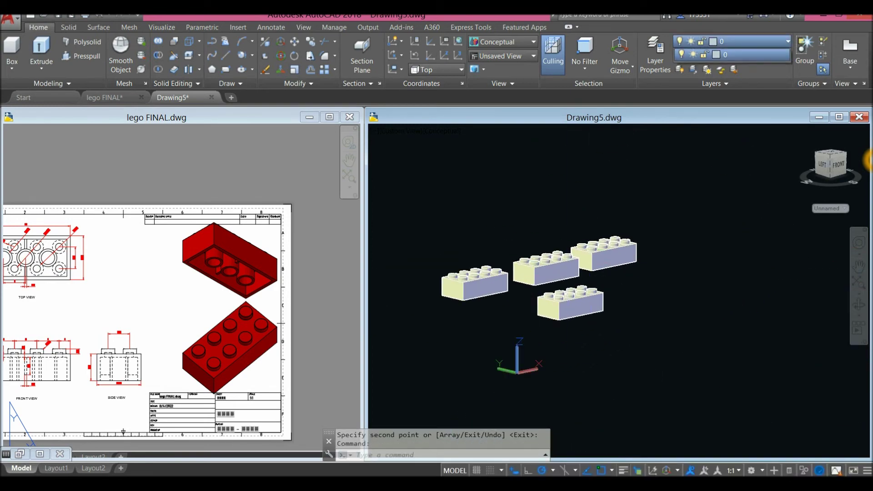
pyautogui.click(655, 55)
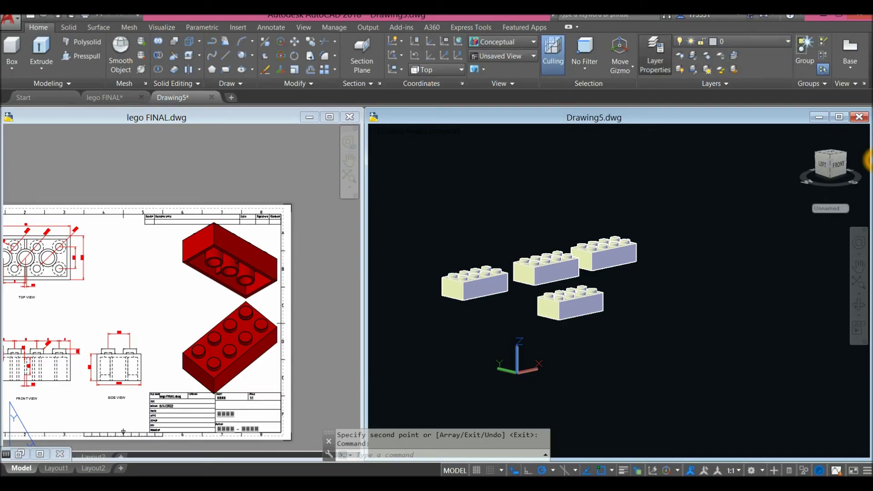
pyautogui.click(655, 56)
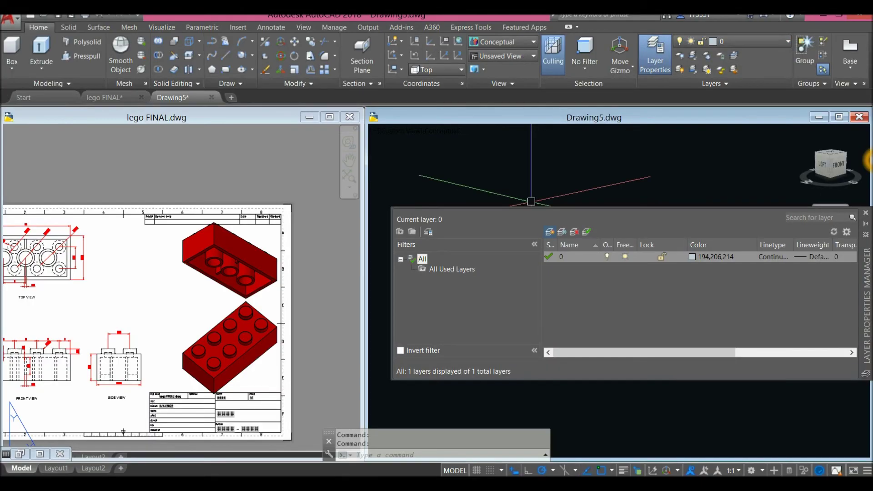
pyautogui.click(549, 232)
pyautogui.hotkey('alt', 'n')
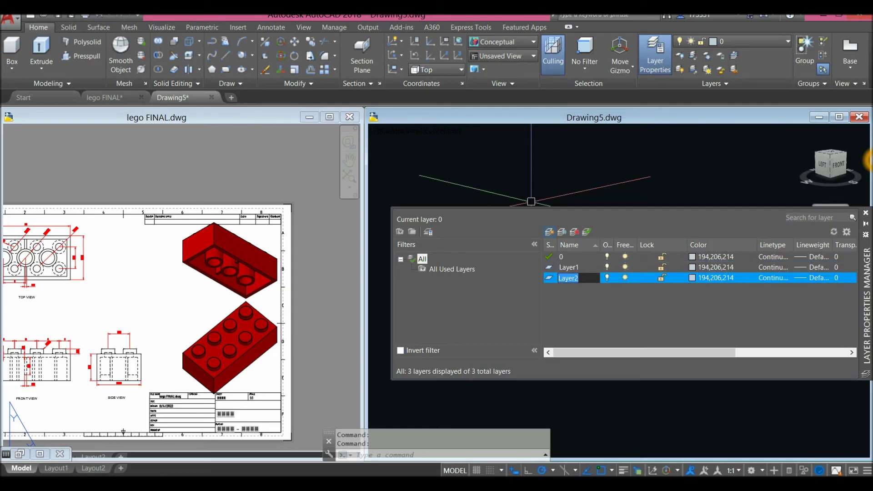
pyautogui.hotkey('alt', 'n')
pyautogui.hotkey('alt', 'n')
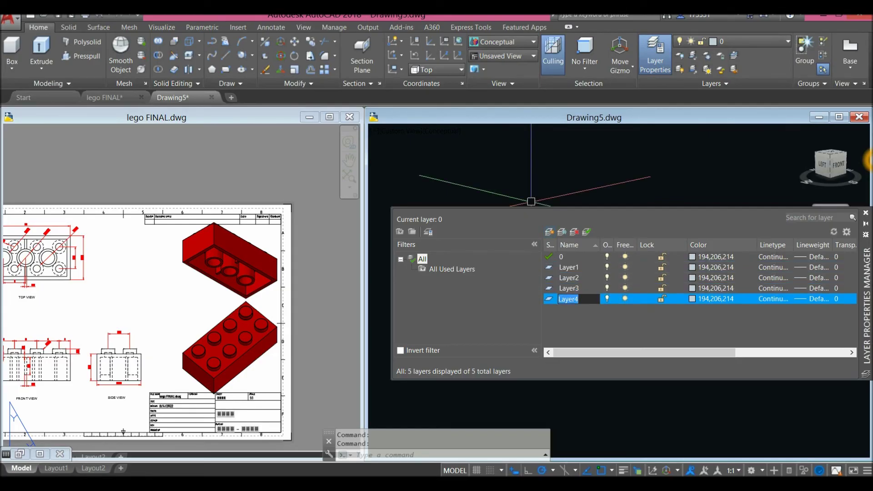
# Step: Set the color of Layer1 to red and of Layer2 to yellow
pyautogui.click(692, 267)
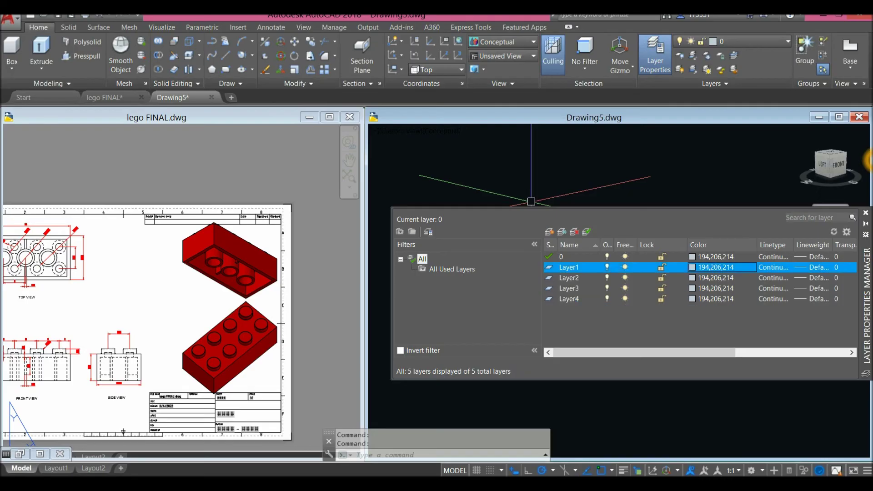
pyautogui.click(551, 178)
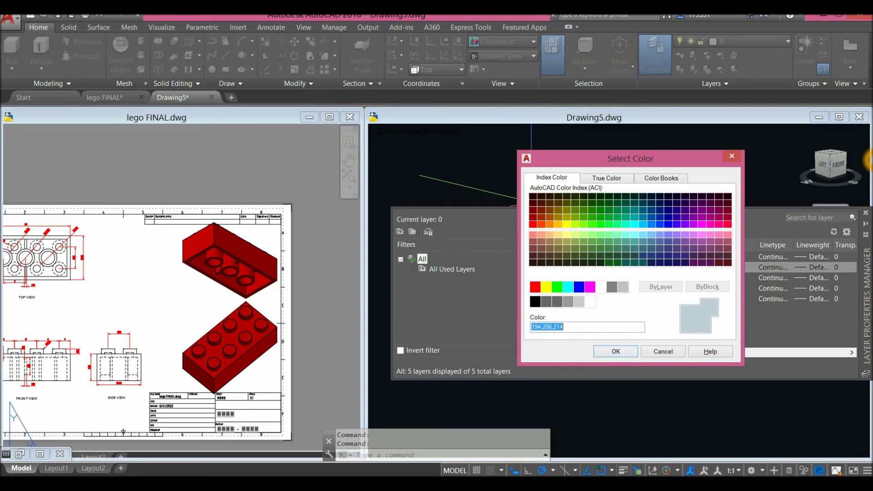
pyautogui.press('Return')
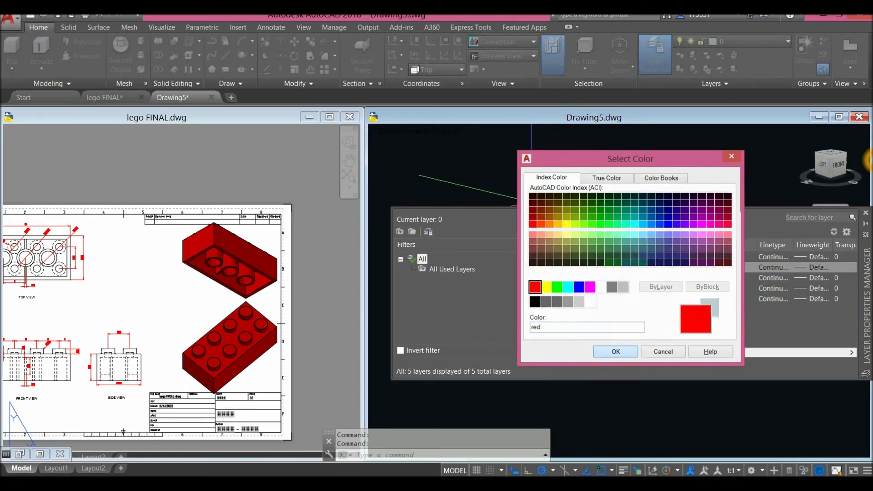
pyautogui.click(693, 278)
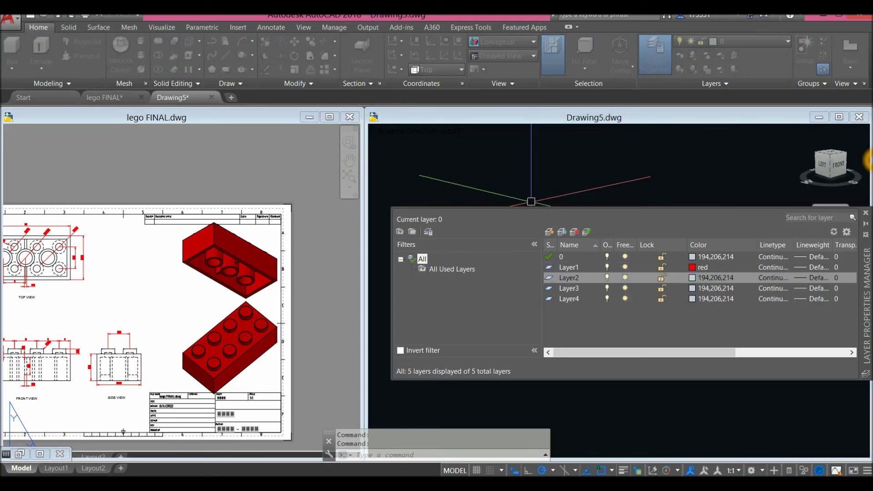
pyautogui.hotkey('ctrl', 'shift', 'Tab')
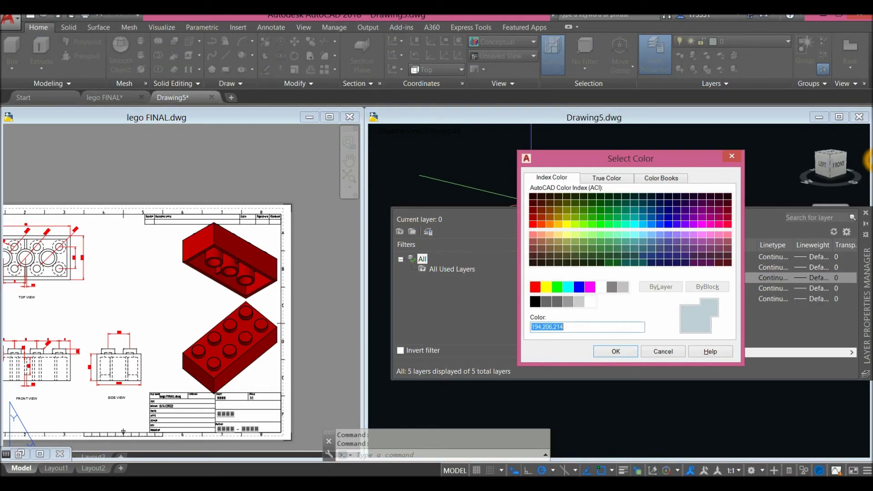
pyautogui.press('Return')
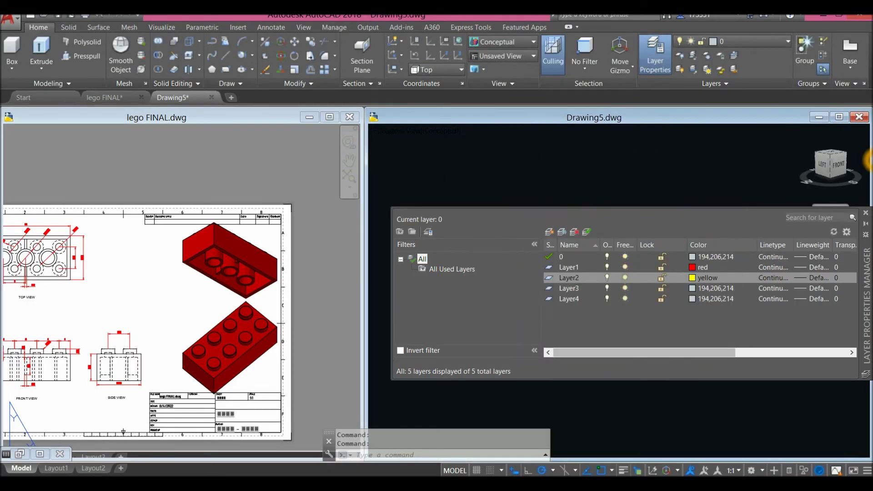
# Step: Set the color of Layer3 to green and of Layer4 to blue in the layer properties
pyautogui.click(693, 288)
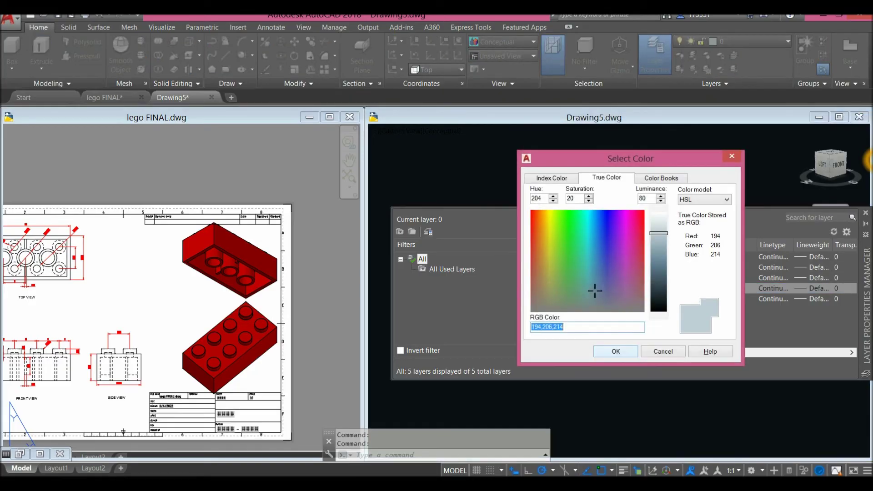
pyautogui.hotkey('ctrl', 'shift', 'Tab')
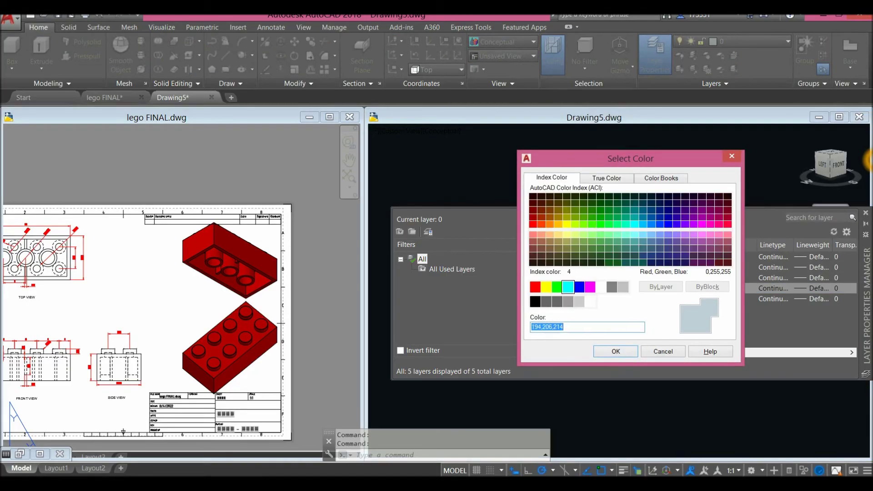
pyautogui.click(616, 352)
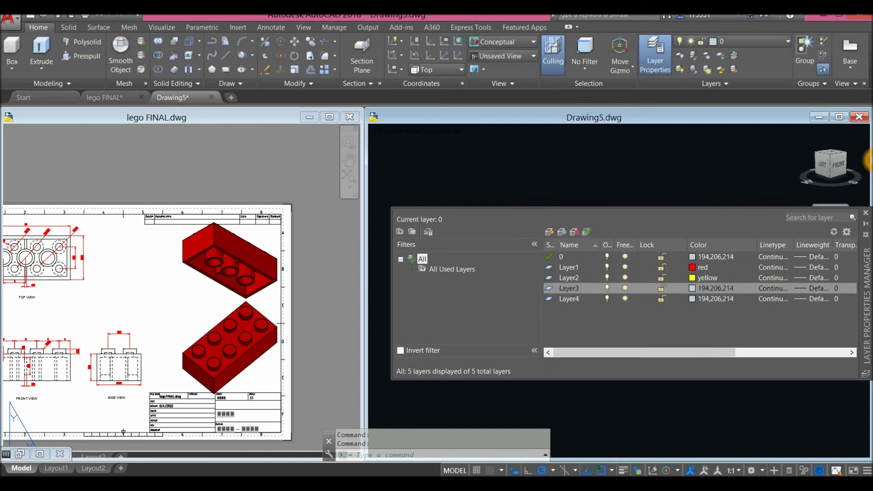
pyautogui.click(693, 299)
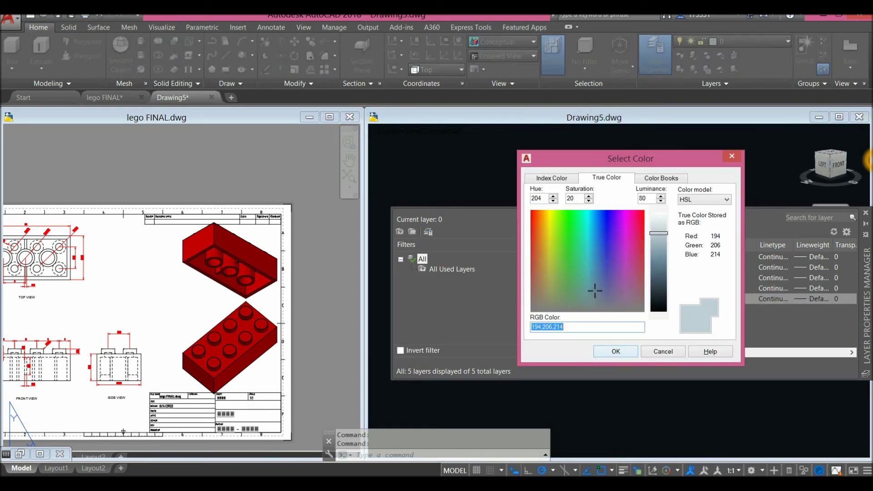
pyautogui.hotkey('ctrl', 'shift', 'Tab')
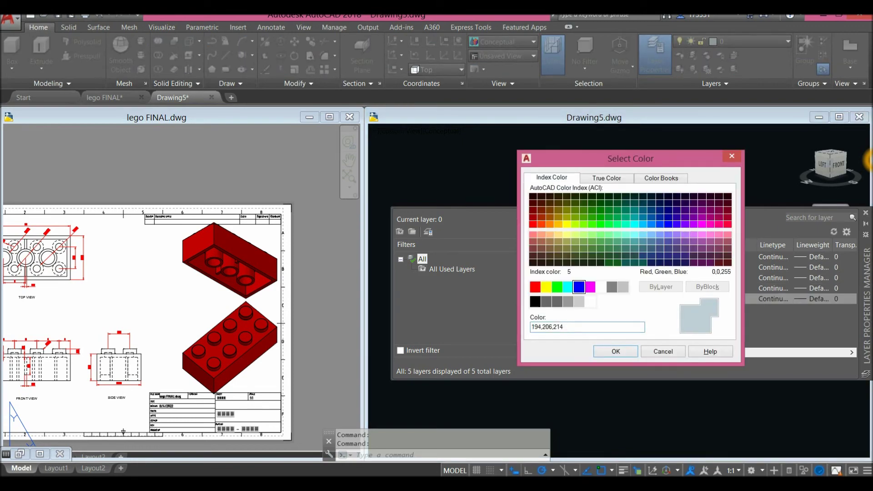
pyautogui.press('Return')
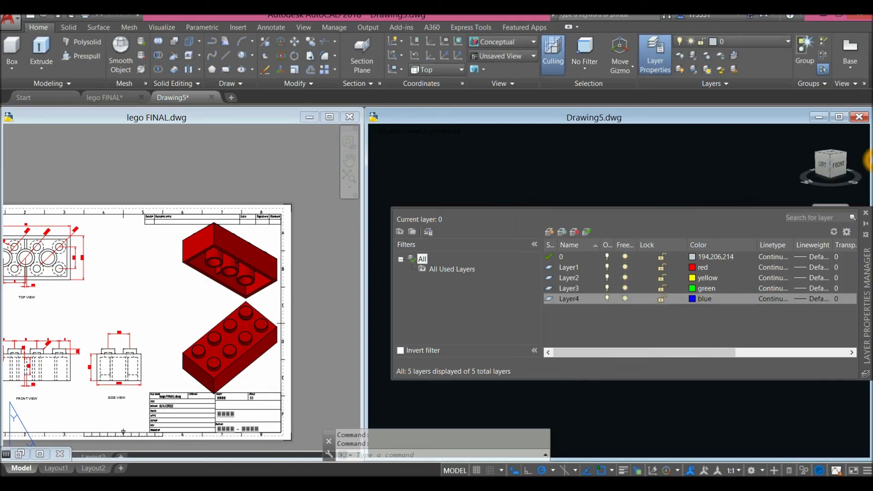
pyautogui.click(865, 212)
# Step: Assign the first brick in the row to the red Layer1 and the middle one to the yellow Layer2
pyautogui.click(503, 275)
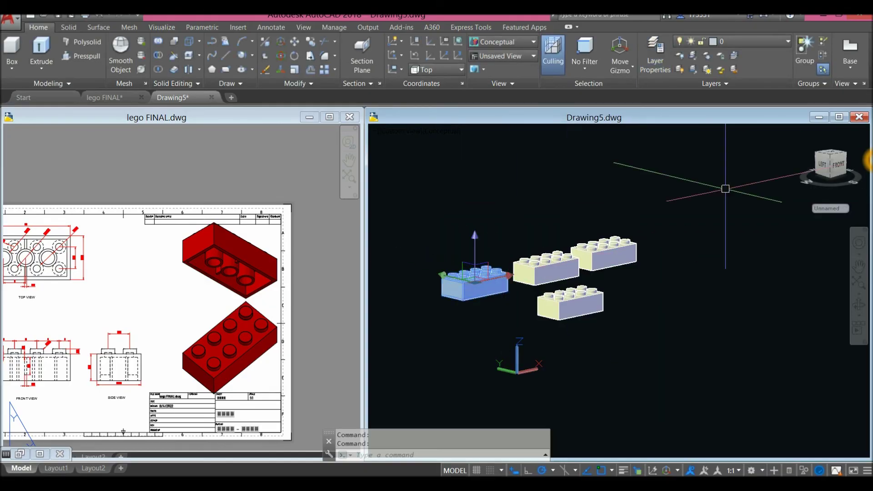
pyautogui.click(732, 41)
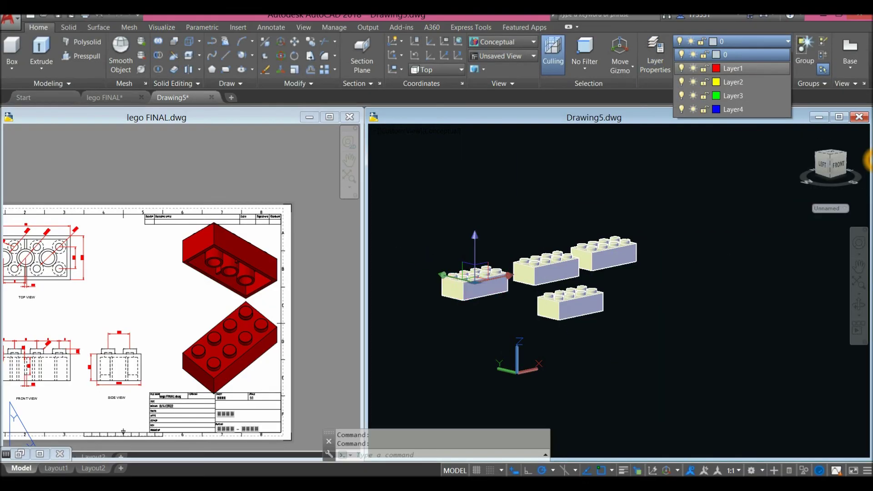
pyautogui.click(731, 68)
pyautogui.press('Escape')
pyautogui.click(555, 256)
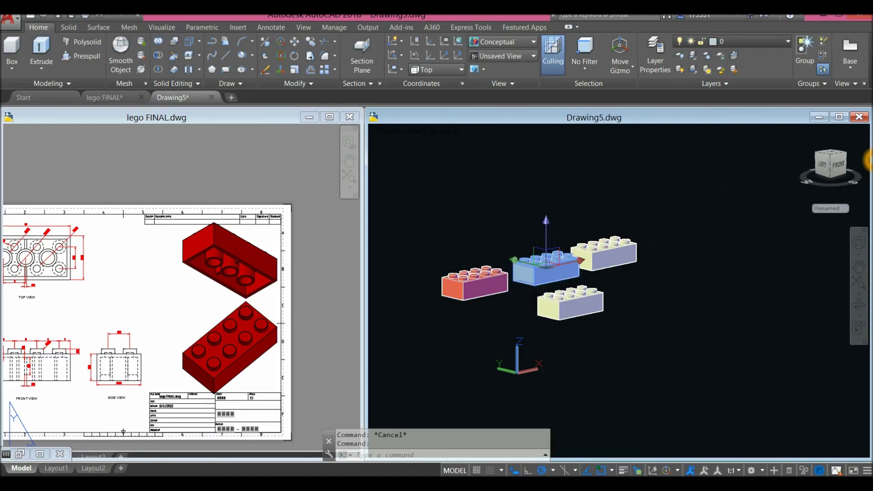
pyautogui.click(731, 41)
pyautogui.click(731, 82)
pyautogui.press('Escape')
# Step: Assign the rearmost brick in the row to Layer3 and the separate brick in front to Layer4
pyautogui.click(612, 237)
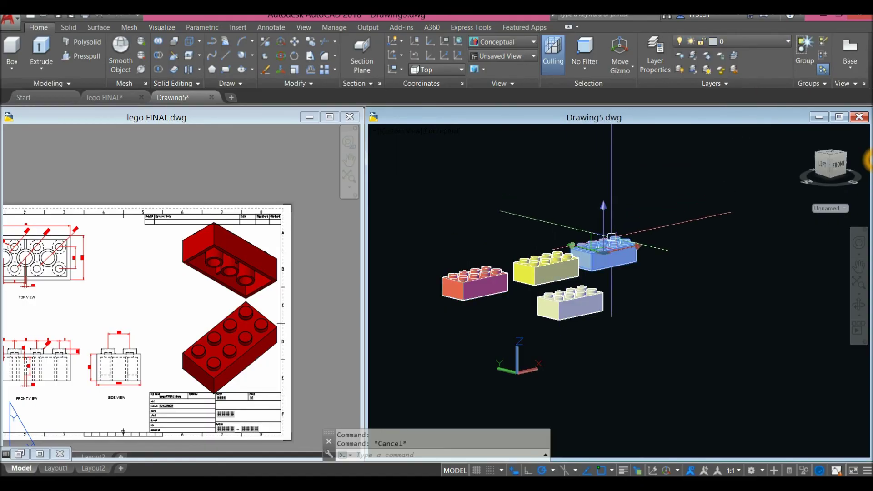
pyautogui.click(732, 41)
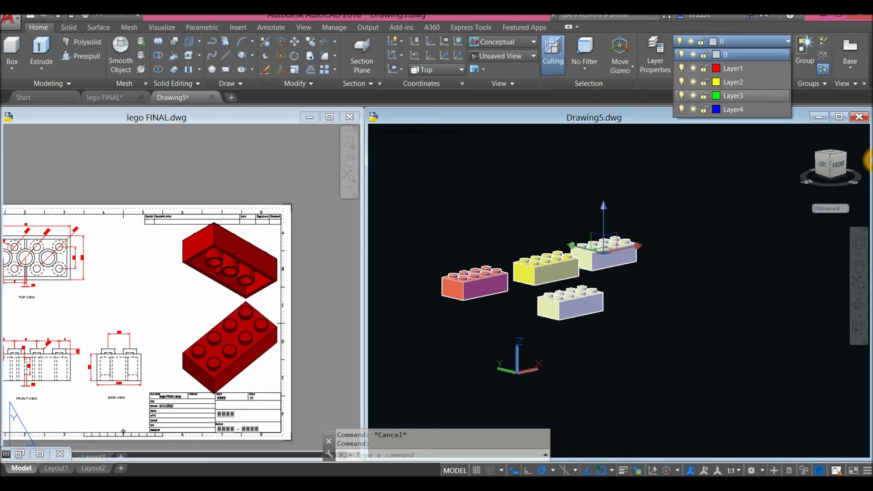
pyautogui.click(732, 96)
pyautogui.click(571, 304)
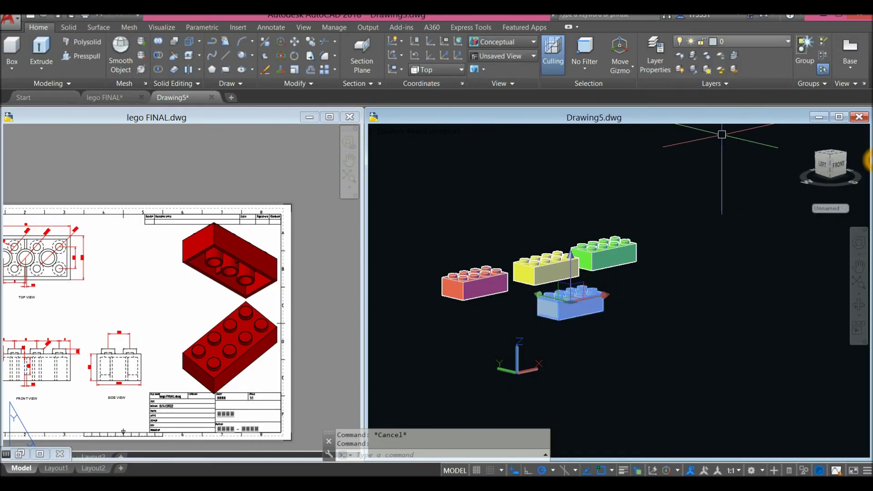
pyautogui.click(732, 41)
pyautogui.click(732, 109)
pyautogui.press('Escape')
# Step: Change the visual style of the model to Realistic
pyautogui.click(441, 131)
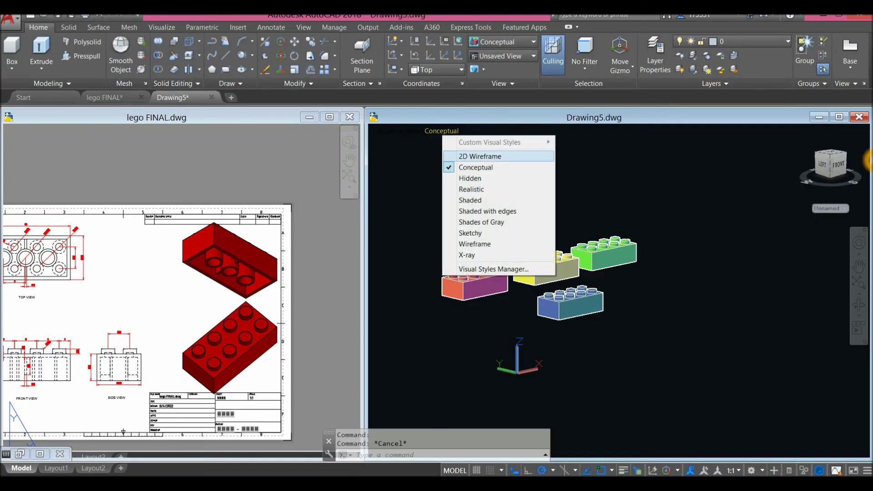
pyautogui.click(472, 189)
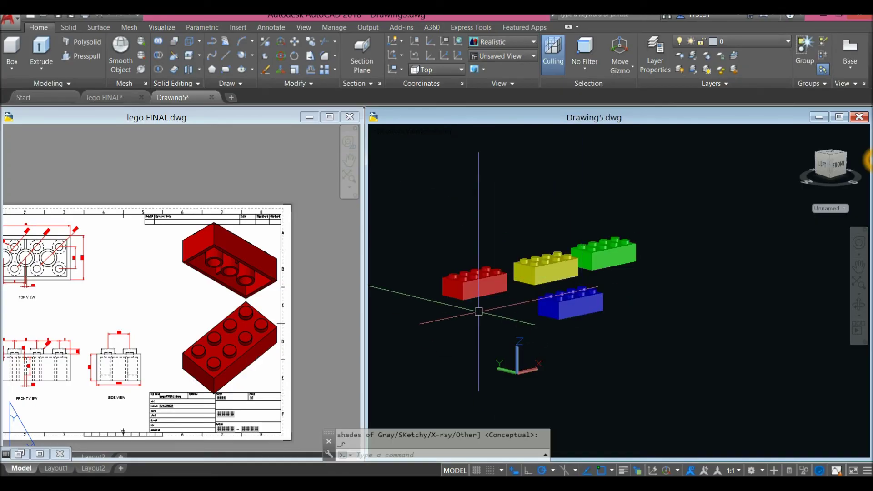
pyautogui.scroll(4, 477, 306)
pyautogui.keyDown('shift'); pyautogui.moveTo(523, 296); pyautogui.dragTo(596, 302, button='middle'); pyautogui.keyUp('shift')
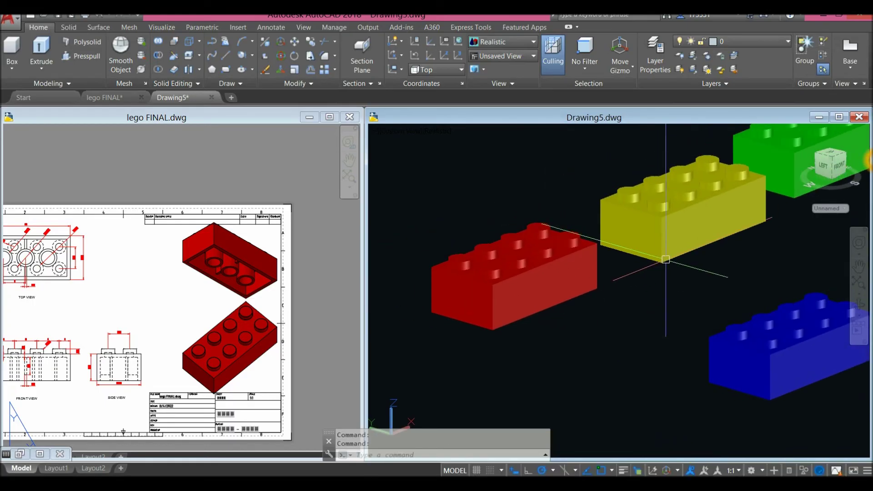
# Step: Move the yellow brick by its bottom front corner to the midpoint between the two top body corners of the red brick's long front side
pyautogui.click(666, 258)
pyautogui.rightClick(585, 180)
pyautogui.click(605, 253)
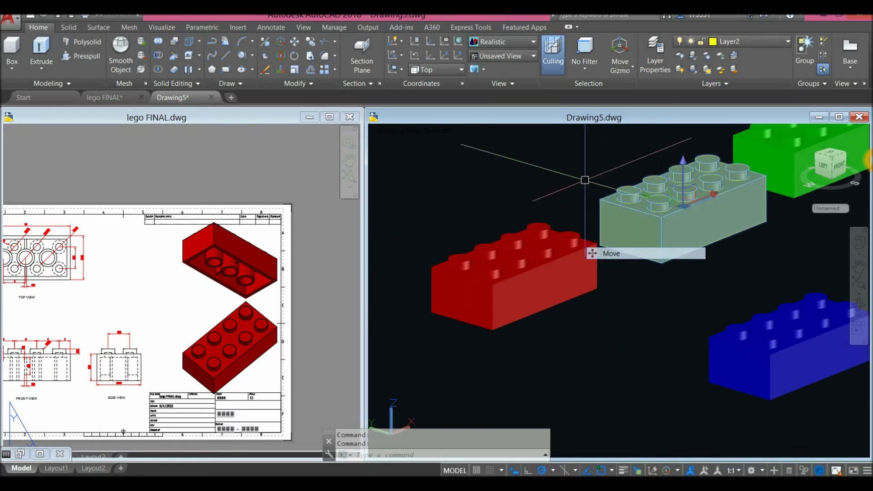
pyautogui.scroll(5, 661, 287)
pyautogui.click(625, 229)
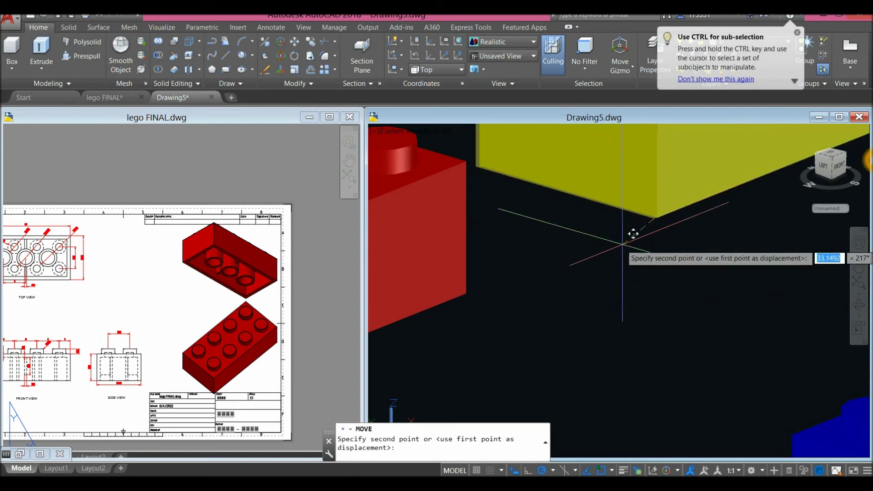
pyautogui.scroll(-5, 591, 241)
pyautogui.keyDown('shift'); pyautogui.rightClick(522, 182); pyautogui.keyUp('shift')
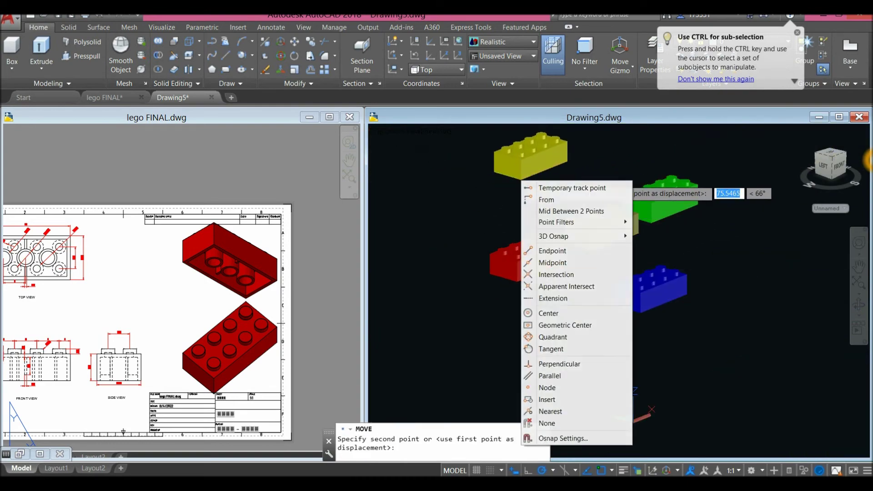
pyautogui.click(569, 211)
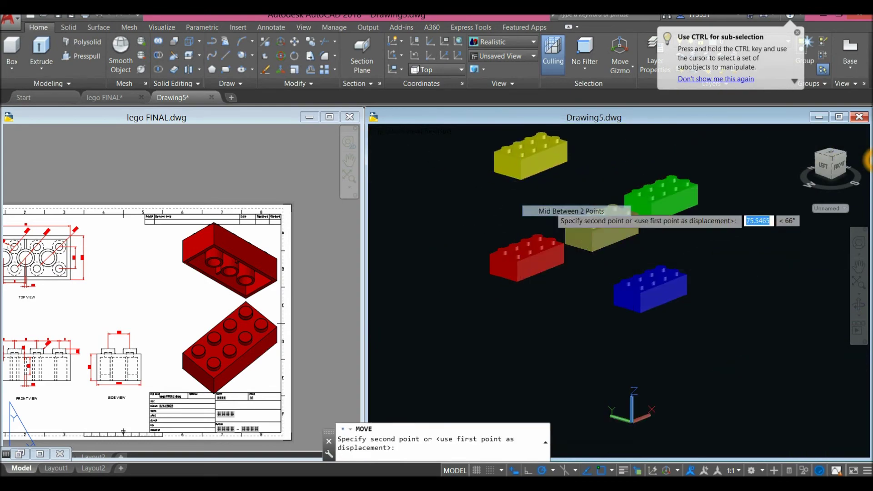
pyautogui.scroll(5, 534, 219)
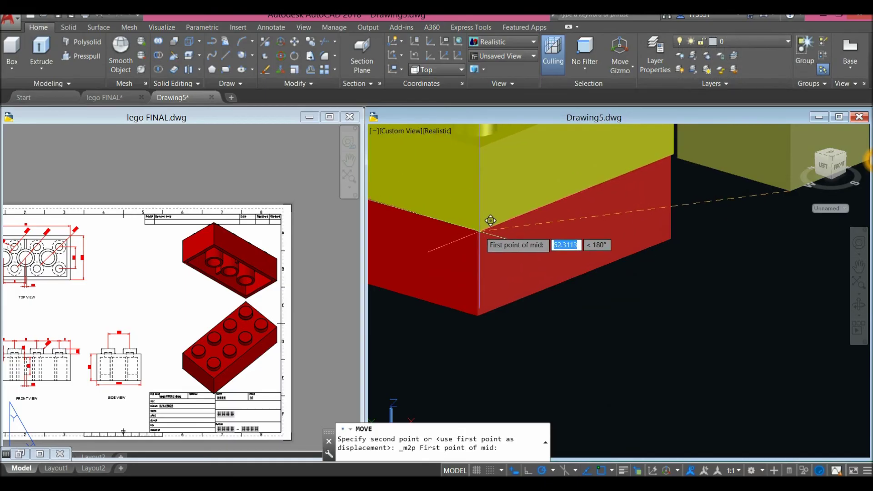
pyautogui.click(679, 142)
pyautogui.scroll(5, 500, 218)
pyautogui.scroll(-4, 527, 221)
pyautogui.keyDown('shift'); pyautogui.moveTo(527, 221); pyautogui.dragTo(425, 235, button='middle'); pyautogui.keyUp('shift')
pyautogui.scroll(3, 450, 204)
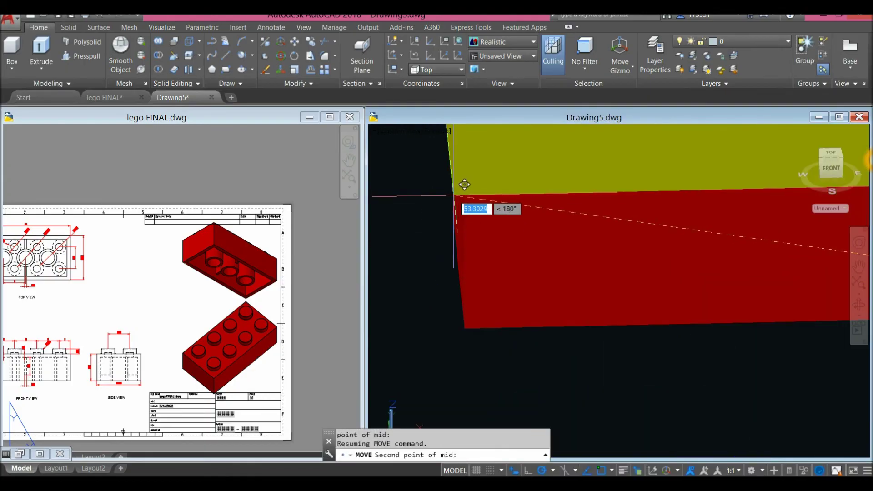
pyautogui.keyDown('shift'); pyautogui.rightClick(482, 193); pyautogui.keyUp('shift')
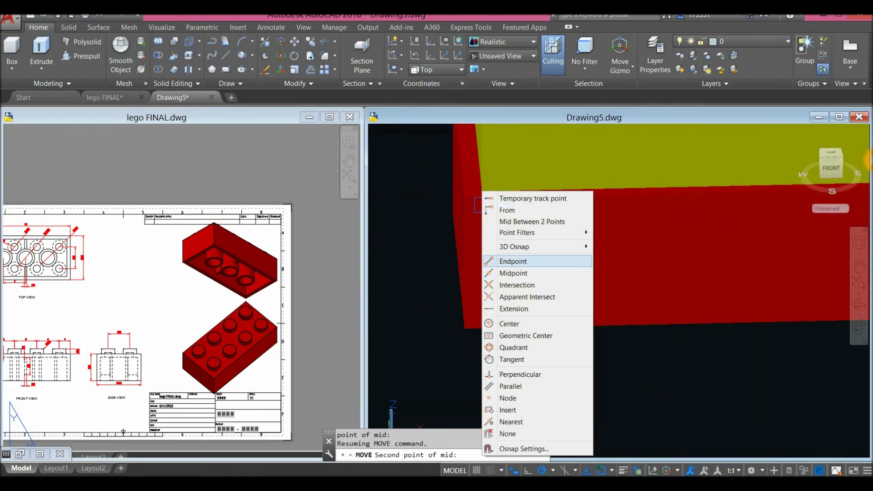
pyautogui.click(513, 261)
pyautogui.scroll(3, 473, 189)
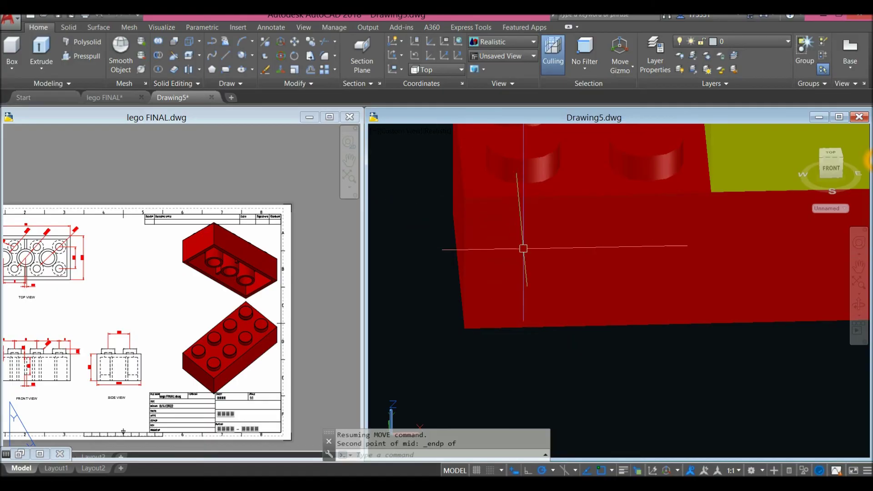
# Step: Run an interference check between the yellow brick and the red brick
pyautogui.scroll(-6, 523, 249)
pyautogui.keyDown('shift'); pyautogui.moveTo(522, 248); pyautogui.dragTo(510, 249, button='middle'); pyautogui.keyUp('shift')
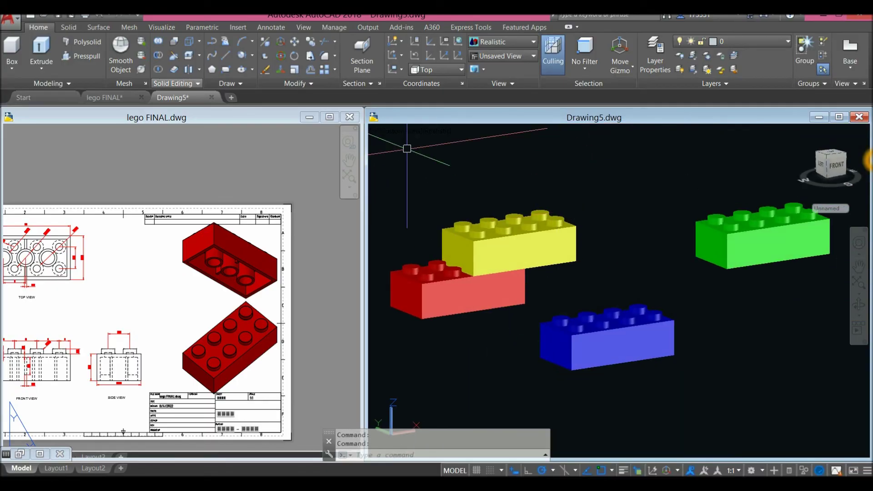
pyautogui.click(69, 28)
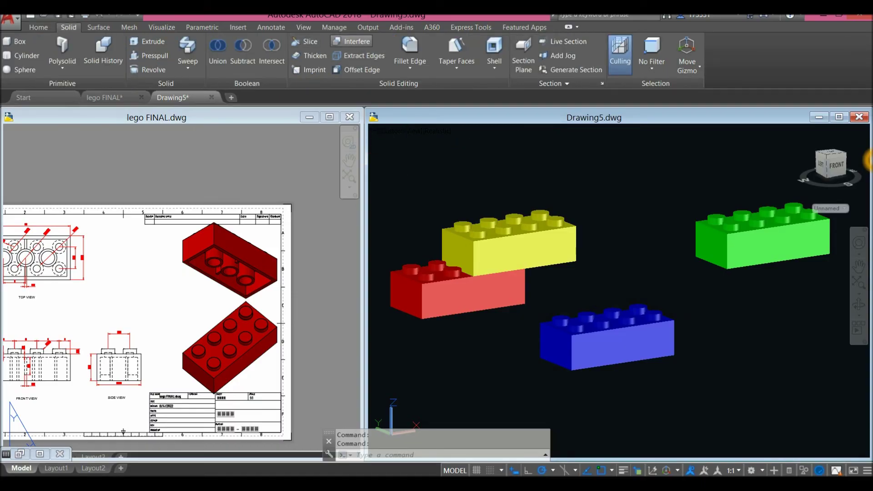
pyautogui.click(473, 225)
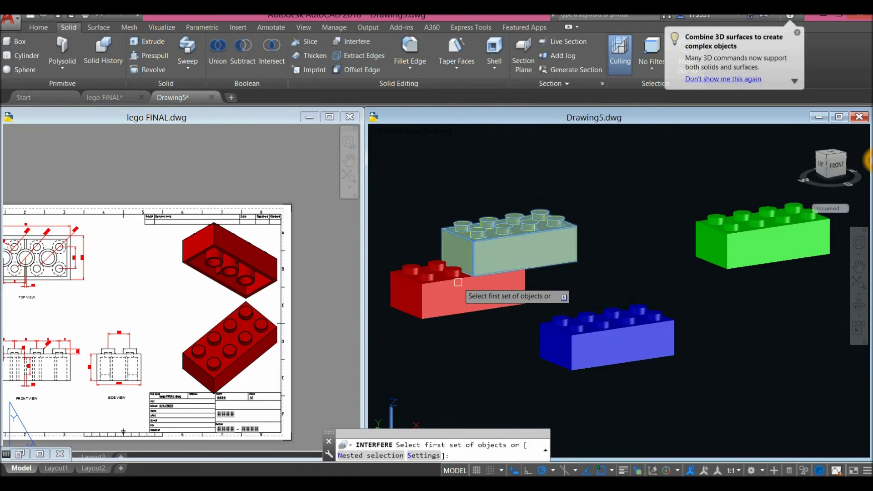
pyautogui.click(461, 274)
pyautogui.rightClick(533, 176)
pyautogui.click(559, 185)
pyautogui.rightClick(556, 189)
pyautogui.click(571, 194)
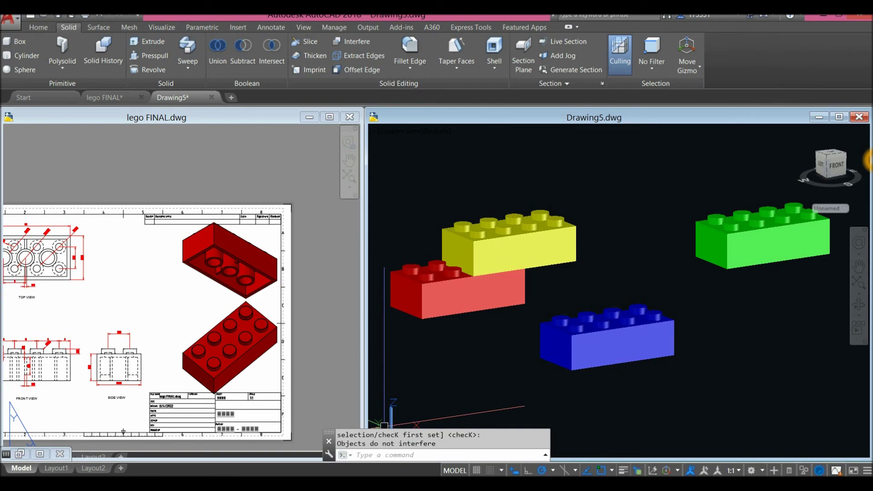
# Step: In the Top view, rotate the blue brick a quarter turn so that its long side runs along the Y direction
pyautogui.keyDown('shift'); pyautogui.moveTo(580, 273); pyautogui.dragTo(589, 272, button='middle'); pyautogui.keyUp('shift')
pyautogui.moveTo(526, 341); pyautogui.dragTo(511, 324, button='middle')
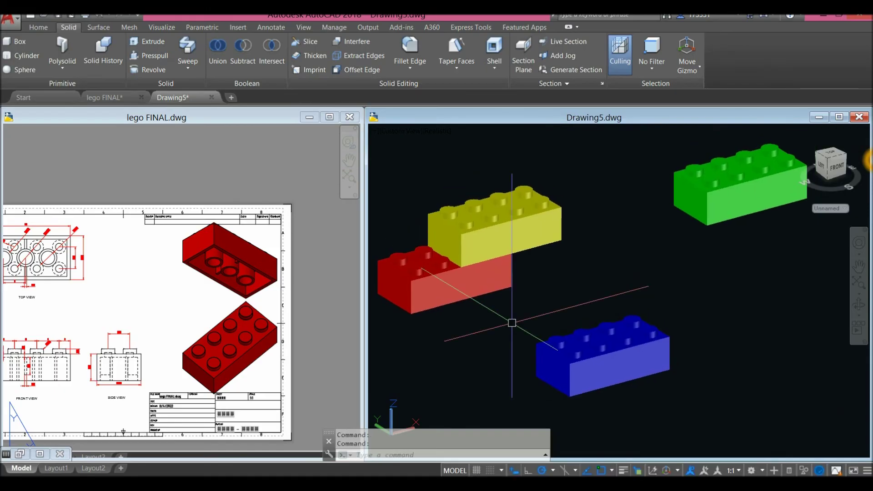
pyautogui.click(430, 133)
pyautogui.click(411, 137)
pyautogui.click(400, 130)
pyautogui.click(418, 156)
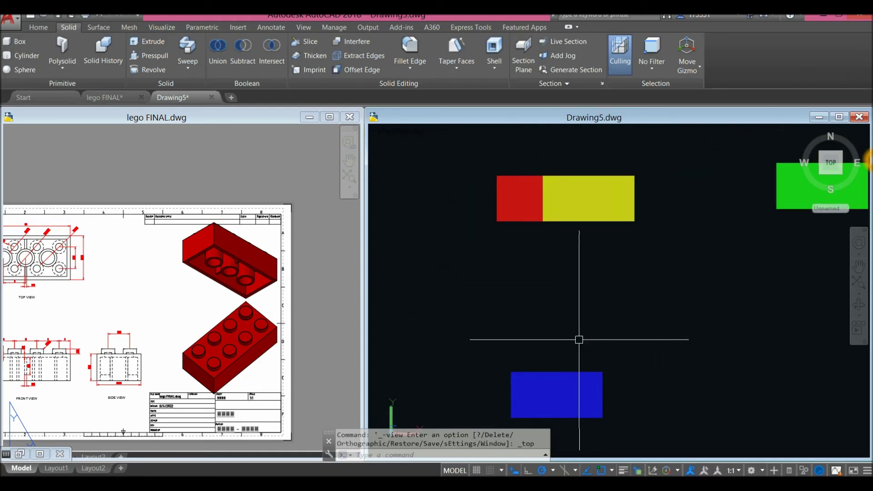
pyautogui.write('ro')
pyautogui.press('Return')
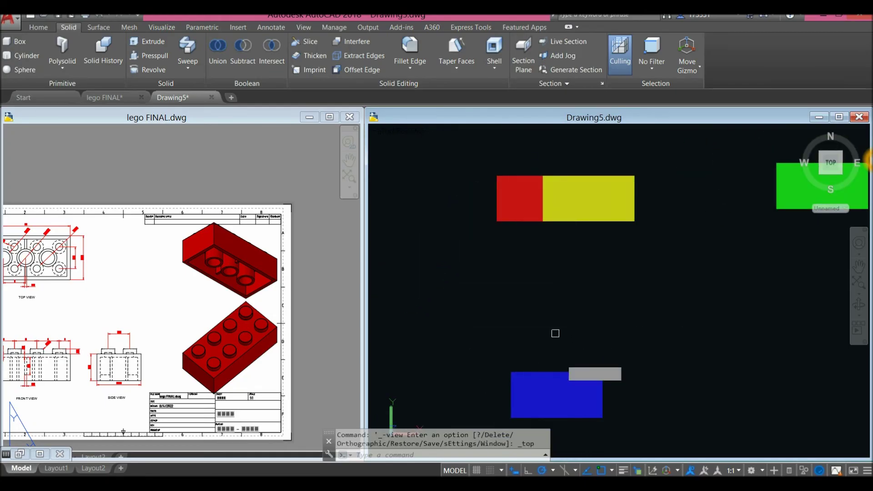
pyautogui.click(561, 367)
pyautogui.click(563, 362)
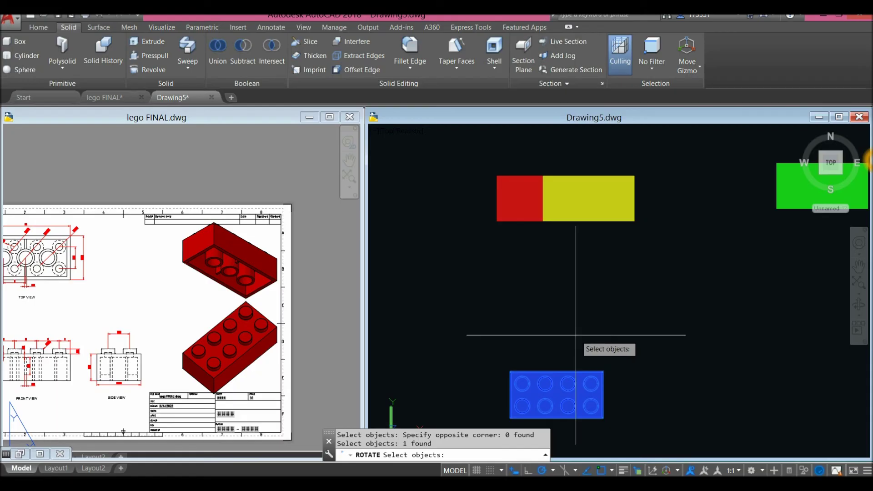
pyautogui.click(564, 346)
pyautogui.click(569, 312)
pyautogui.keyDown('shift'); pyautogui.moveTo(550, 357); pyautogui.dragTo(622, 249, button='middle'); pyautogui.keyUp('shift')
pyautogui.scroll(4, 644, 310)
pyautogui.click(637, 313)
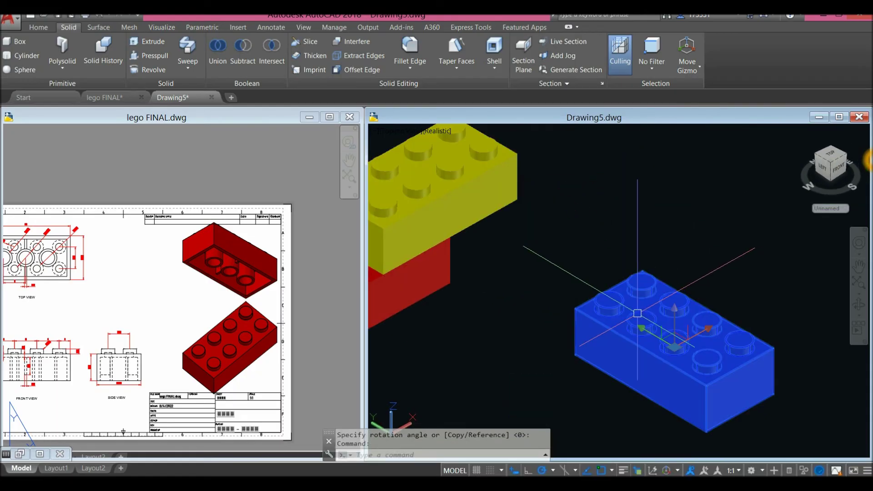
pyautogui.rightClick(615, 197)
pyautogui.click(639, 267)
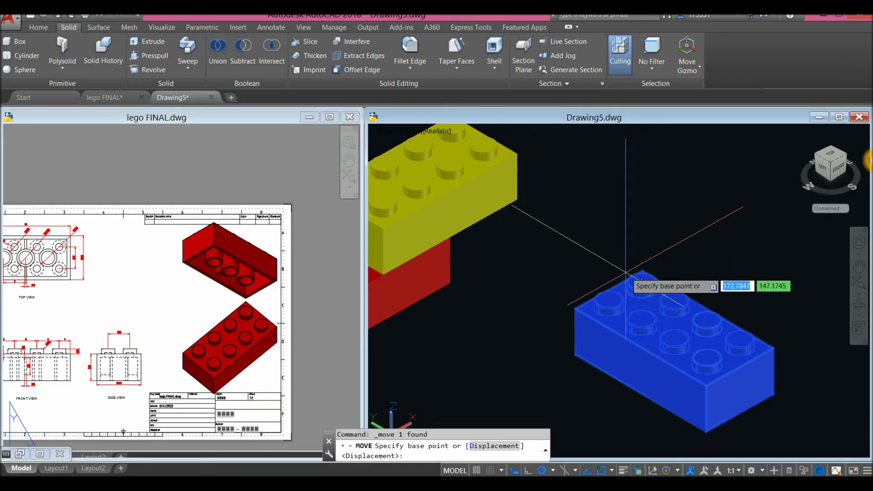
pyautogui.press('Escape')
# Step: Change the visual style of the model to Wireframe
pyautogui.click(438, 131)
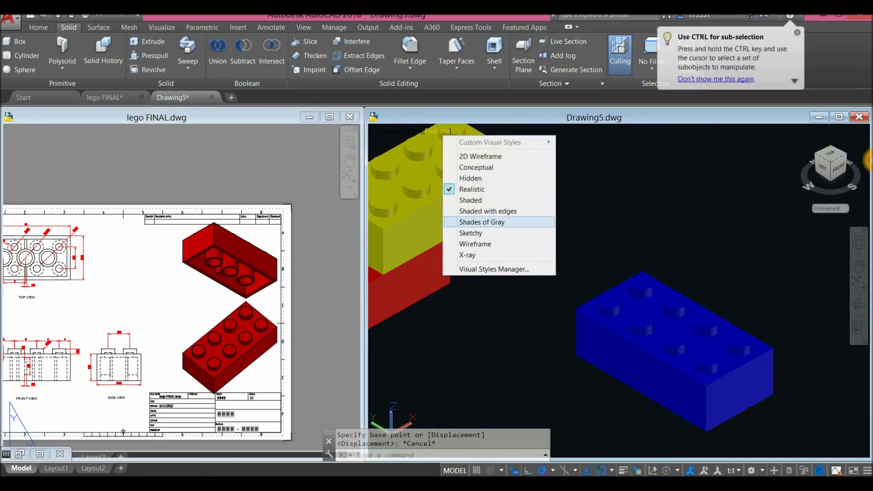
pyautogui.click(475, 244)
pyautogui.keyDown('shift'); pyautogui.moveTo(525, 268); pyautogui.dragTo(580, 282, button='middle'); pyautogui.keyUp('shift')
# Step: Move the blue brick by its bottom corner to the midpoint of the yellow brick's top back long edge
pyautogui.click(582, 317)
pyautogui.rightClick(532, 250)
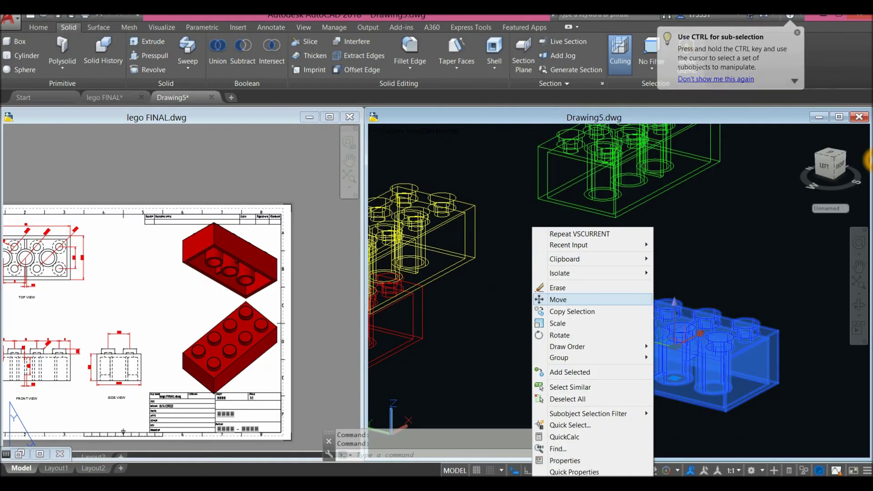
pyautogui.click(552, 296)
pyautogui.click(570, 372)
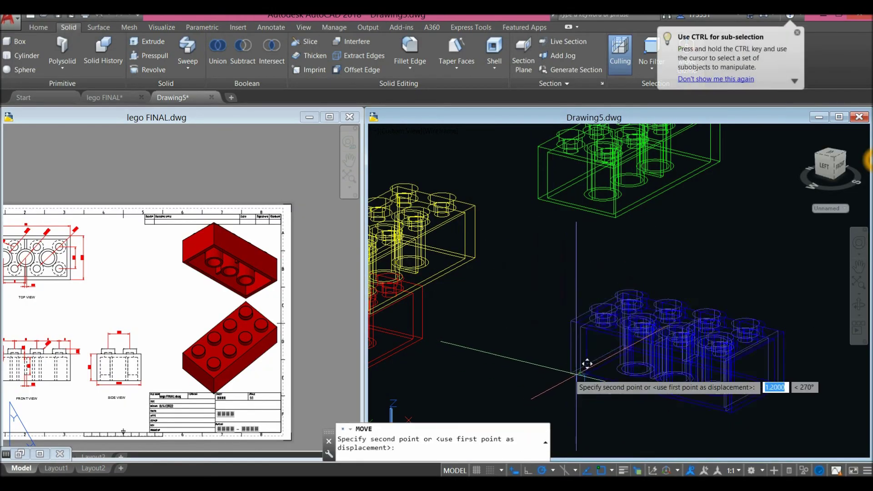
pyautogui.moveTo(507, 322); pyautogui.dragTo(533, 253, button='middle')
pyautogui.scroll(2, 544, 240)
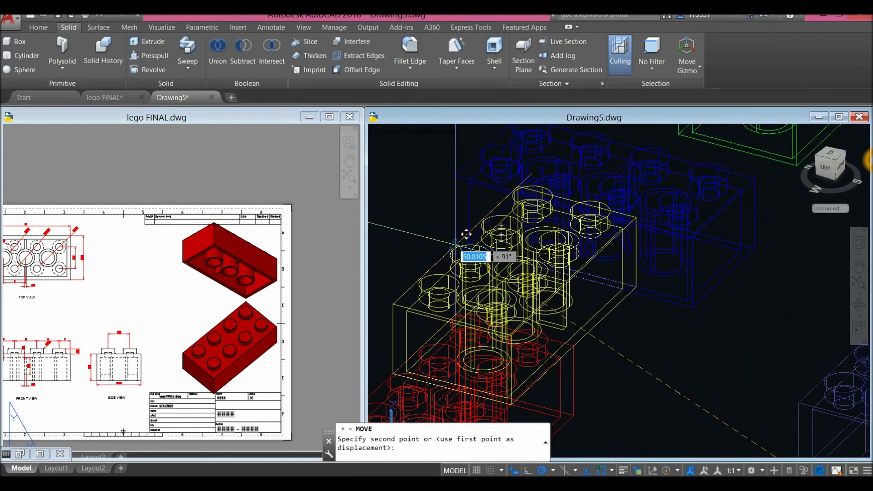
pyautogui.click(455, 242)
pyautogui.keyDown('shift'); pyautogui.moveTo(473, 252); pyautogui.dragTo(457, 165, button='middle'); pyautogui.keyUp('shift')
# Step: Try the X-ray visual style on the model and switch the visual style to Conceptual
pyautogui.click(440, 130)
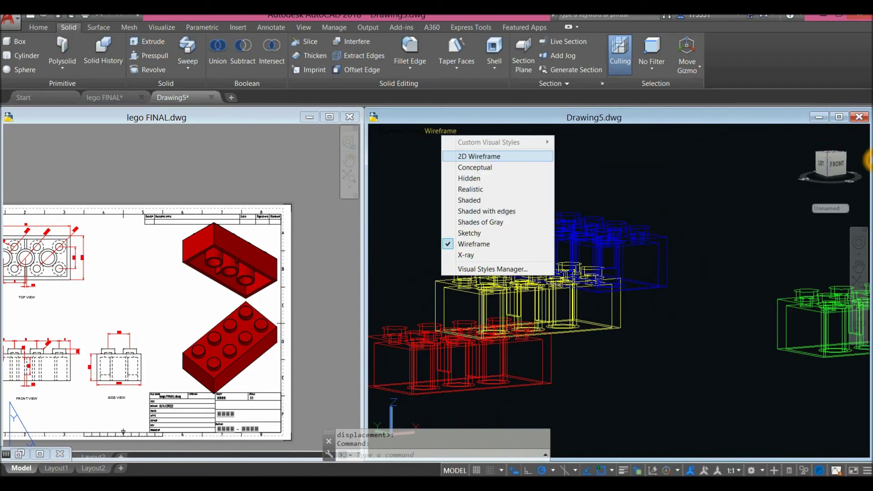
pyautogui.click(466, 255)
pyautogui.scroll(-4, 470, 229)
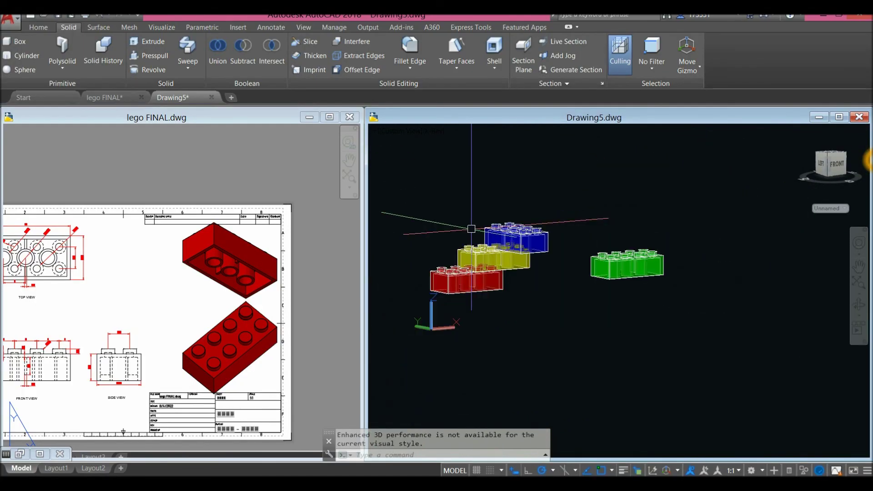
pyautogui.click(433, 130)
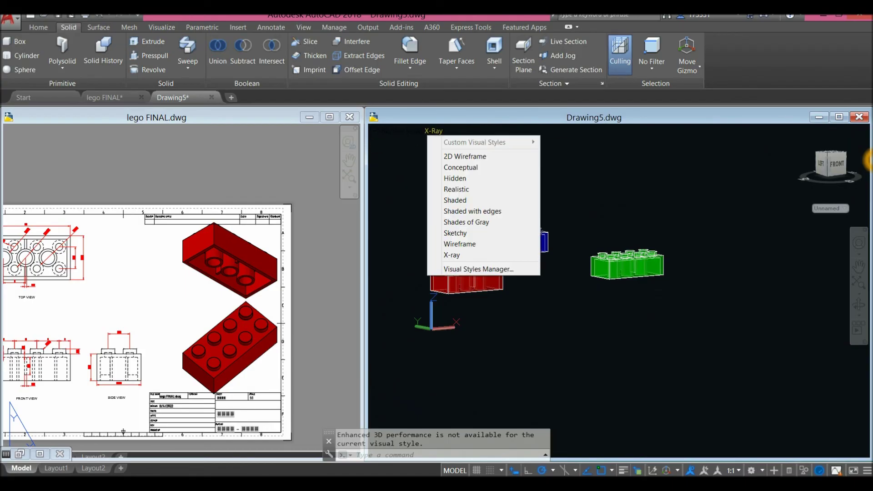
pyautogui.click(452, 167)
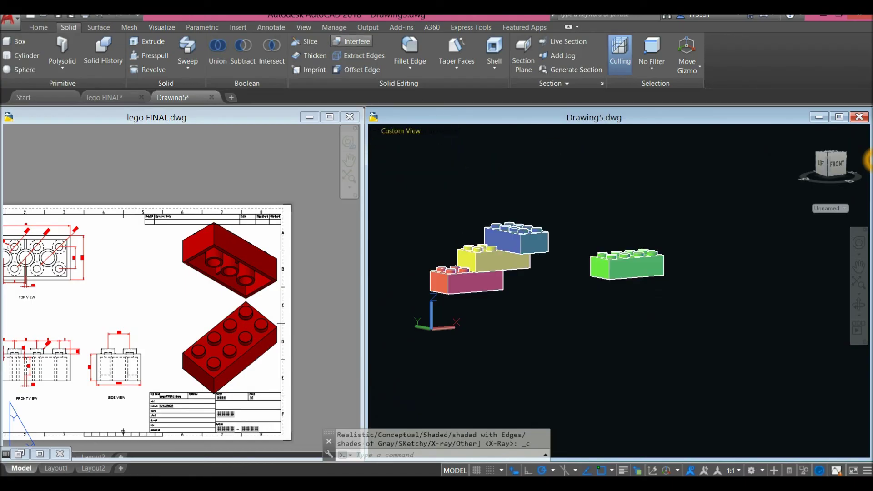
# Step: Run an interference check between the blue brick and the yellow brick
pyautogui.click(351, 41)
pyautogui.click(517, 240)
pyautogui.click(502, 263)
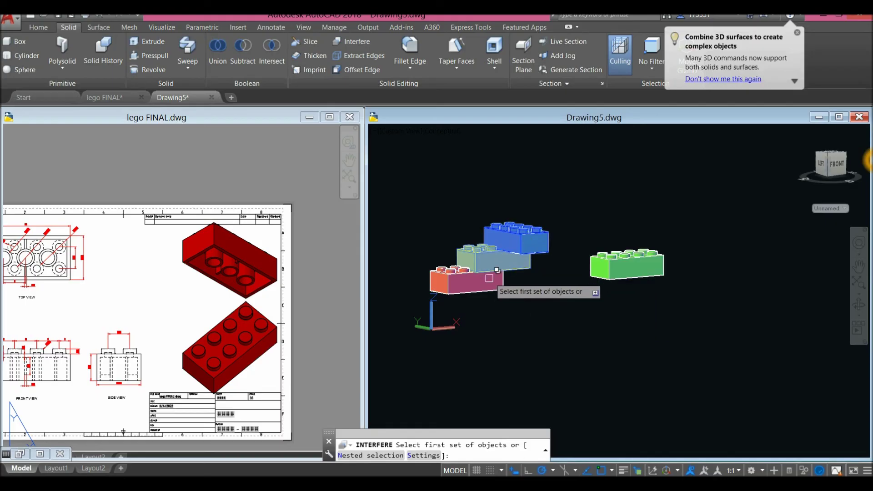
pyautogui.rightClick(550, 205)
pyautogui.click(582, 201)
pyautogui.rightClick(563, 204)
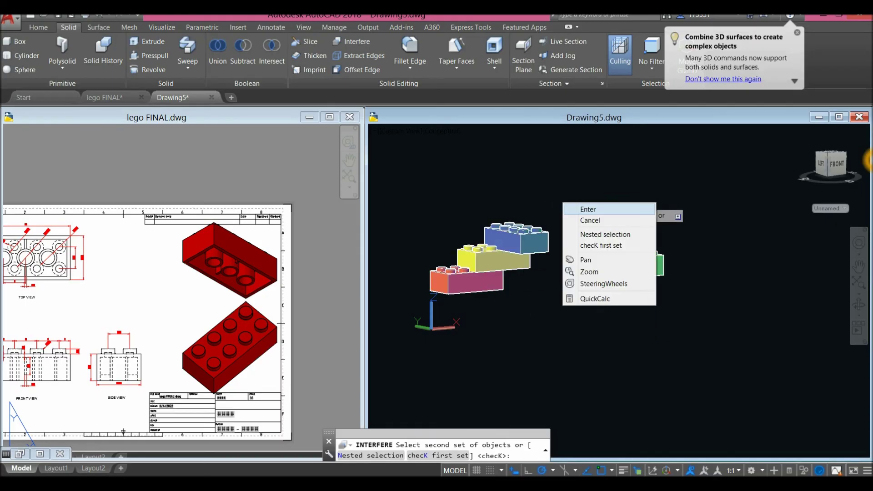
pyautogui.click(586, 209)
pyautogui.keyDown('shift'); pyautogui.moveTo(513, 262); pyautogui.dragTo(525, 287, button='middle'); pyautogui.keyUp('shift')
pyautogui.scroll(4, 570, 261)
pyautogui.moveTo(578, 259); pyautogui.dragTo(569, 260, button='middle')
pyautogui.press('Escape')
# Step: Move the green brick by its bottom front corner to the midpoint of the blue brick's bottom front short edge
pyautogui.scroll(-2, 553, 275)
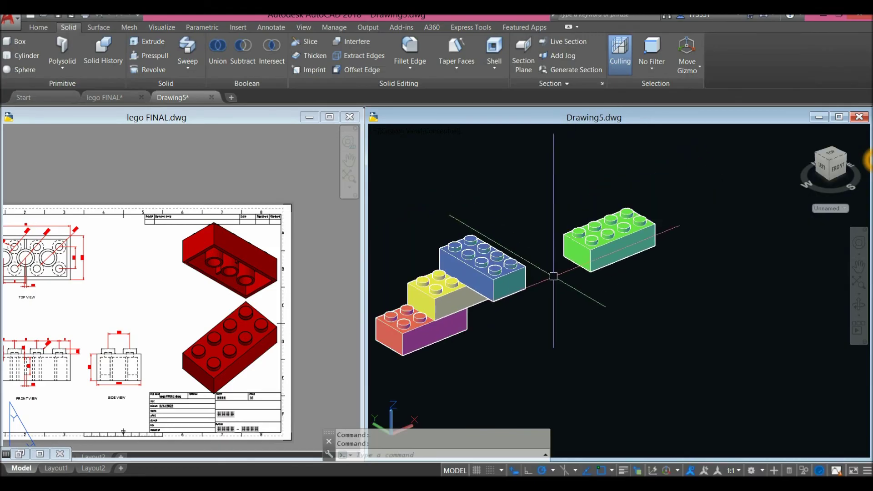
pyautogui.scroll(2, 594, 260)
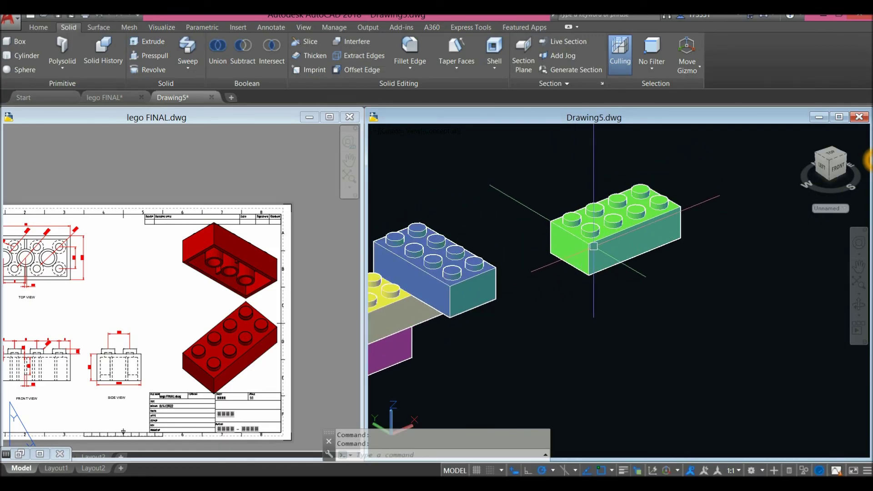
pyautogui.rightClick(493, 186)
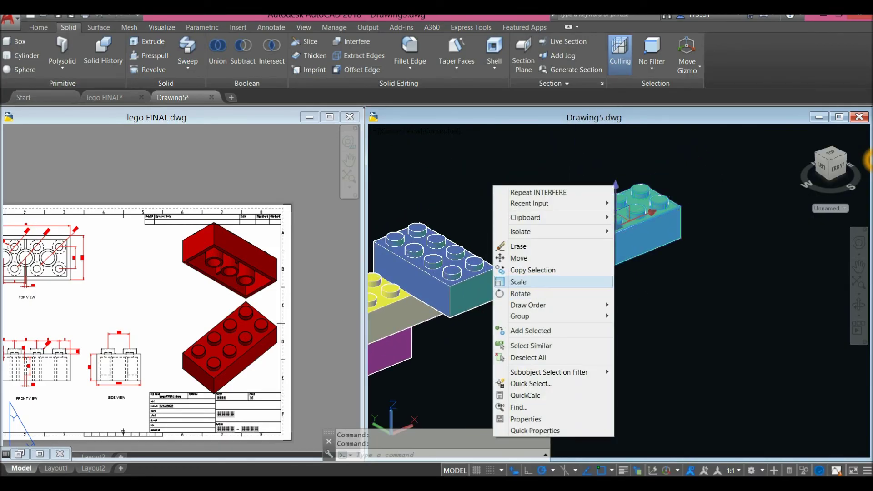
pyautogui.click(518, 258)
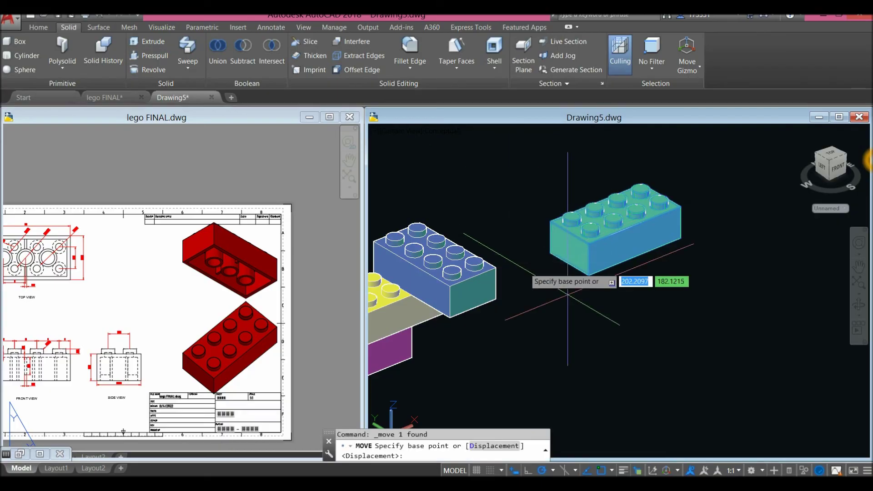
pyautogui.click(586, 272)
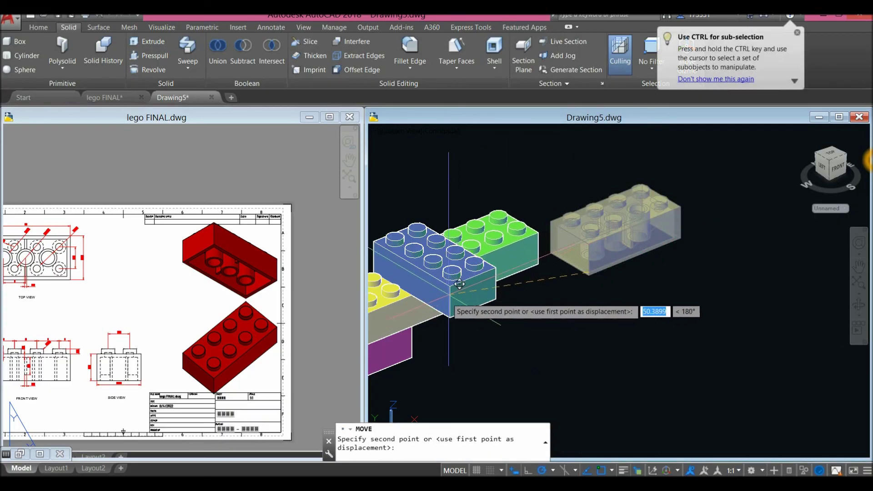
pyautogui.keyDown('shift'); pyautogui.rightClick(483, 282); pyautogui.keyUp('shift')
pyautogui.click(506, 105)
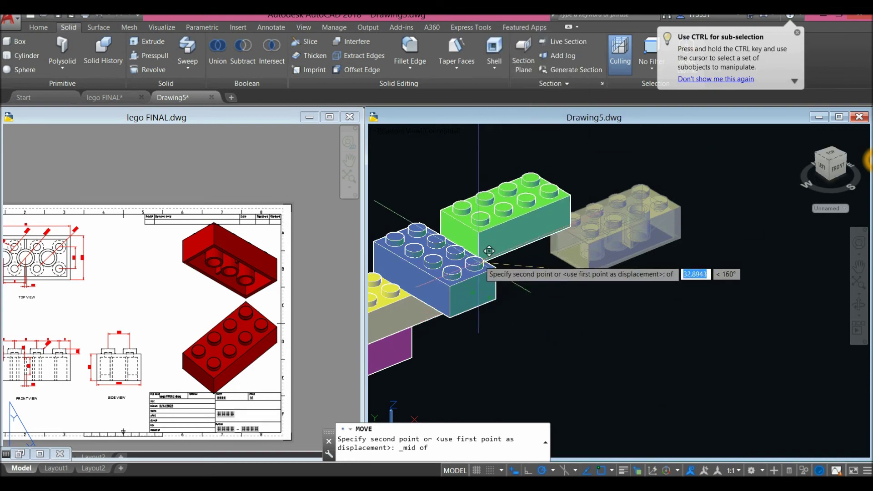
pyautogui.click(474, 310)
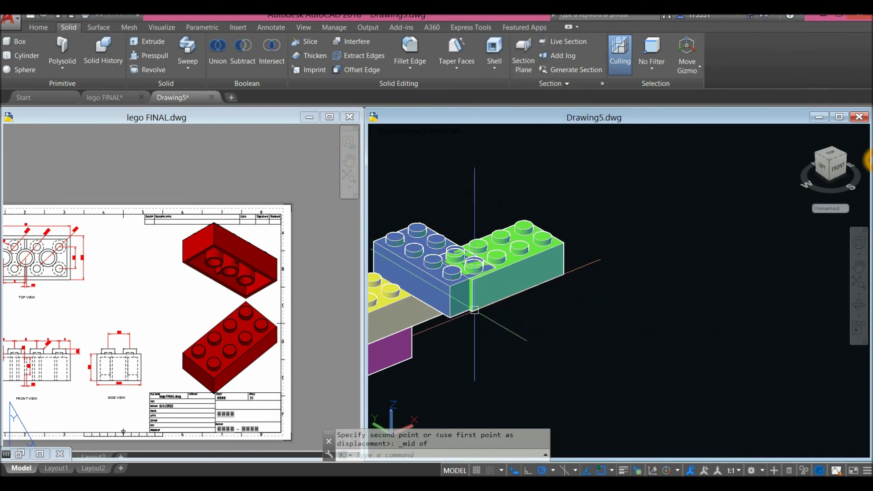
# Step: Run an interference check between the overlapping blue and green bricks and close it with the interference objects deleted
pyautogui.moveTo(480, 278)
pyautogui.keyDown('shift'); pyautogui.mouseDown(button='middle')
pyautogui.moveTo(472, 291)
pyautogui.moveTo(465, 257)
pyautogui.moveTo(474, 267)
pyautogui.mouseUp(button='middle'); pyautogui.keyUp('shift')
pyautogui.scroll(3, 473, 266)
pyautogui.scroll(3, 556, 258)
pyautogui.scroll(2, 557, 258)
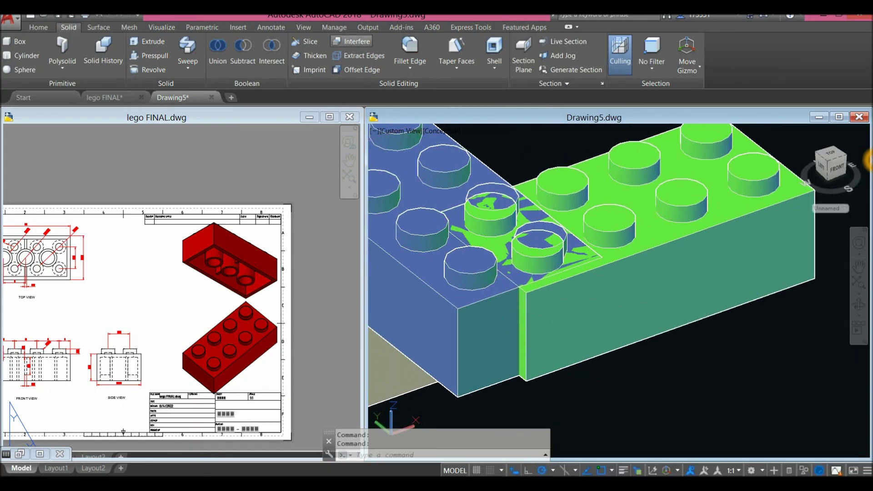
pyautogui.click(351, 41)
pyautogui.click(503, 290)
pyautogui.click(502, 290)
pyautogui.rightClick(547, 182)
pyautogui.click(564, 189)
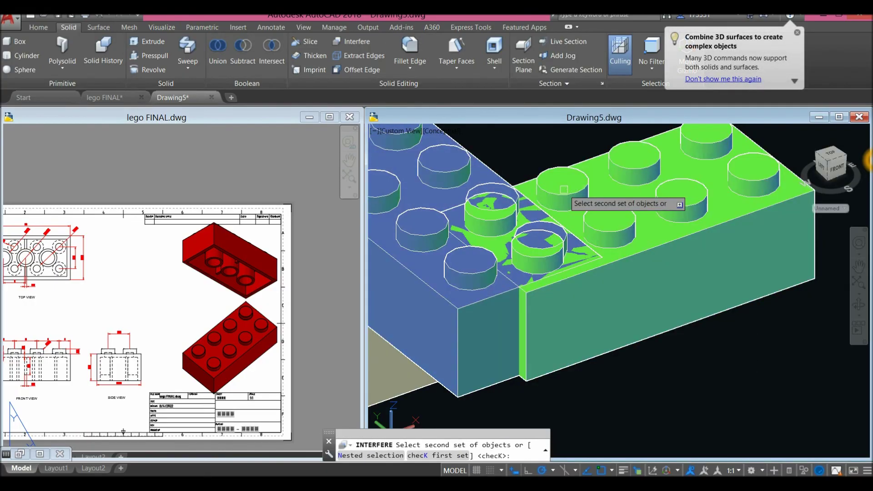
pyautogui.rightClick(564, 189)
pyautogui.click(574, 197)
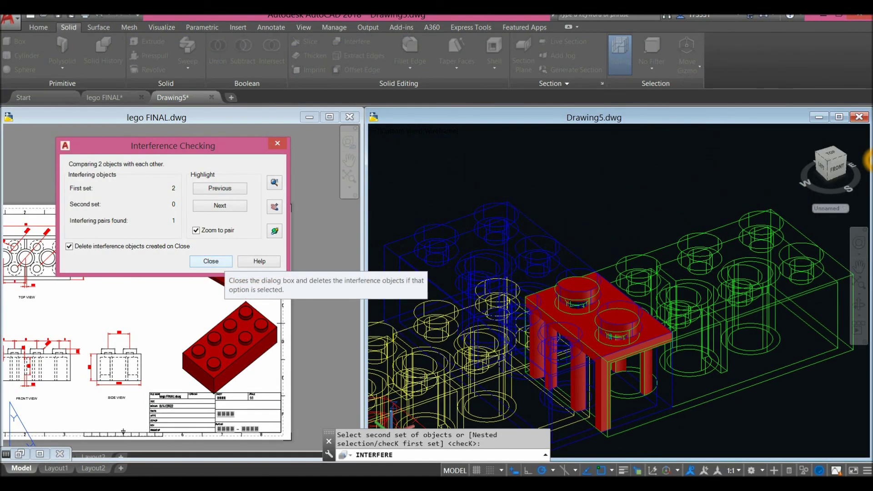
pyautogui.click(211, 261)
# Step: Move the green brick away from the blue brick into free space
pyautogui.keyDown('shift'); pyautogui.moveTo(623, 346); pyautogui.dragTo(619, 304, button='middle'); pyautogui.keyUp('shift')
pyautogui.scroll(4, 609, 282)
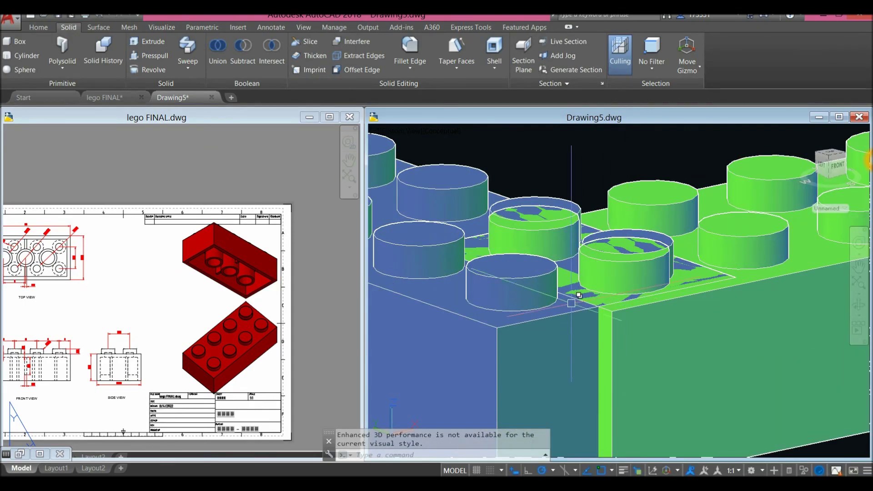
pyautogui.scroll(-4, 604, 295)
pyautogui.click(574, 262)
pyautogui.rightClick(575, 175)
pyautogui.click(591, 246)
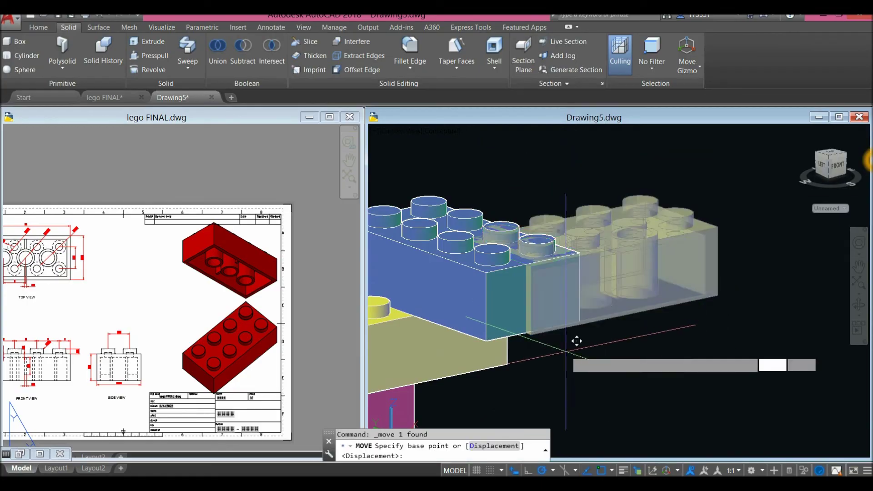
pyautogui.click(576, 341)
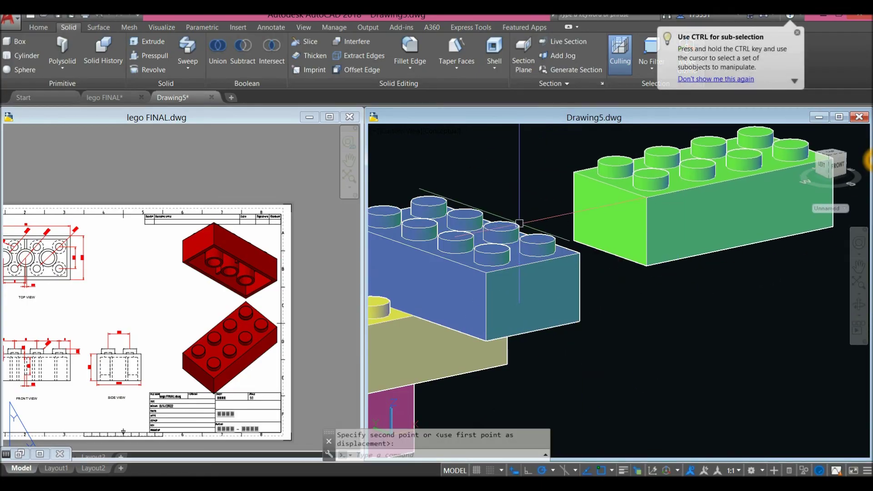
# Step: Move the green brick by its bottom front corner to the endpoint at the blue brick's top front corner
pyautogui.click(630, 250)
pyautogui.click(591, 191)
pyautogui.rightClick(537, 151)
pyautogui.click(568, 220)
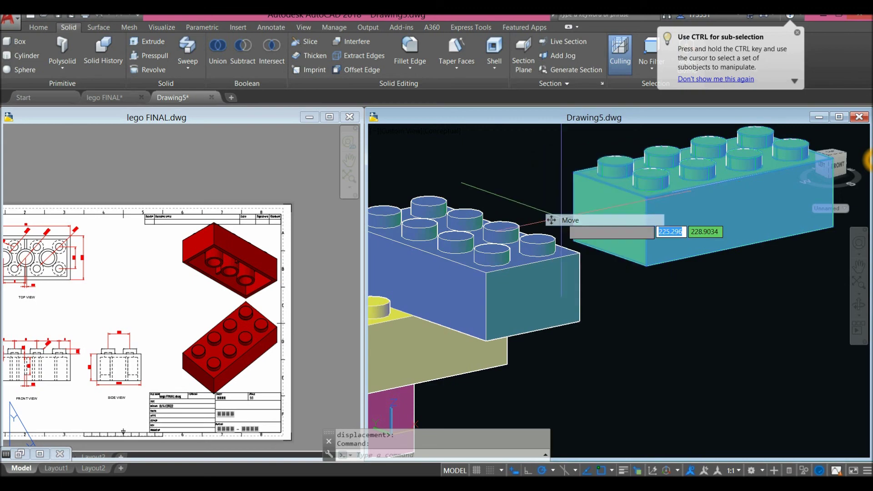
pyautogui.click(645, 265)
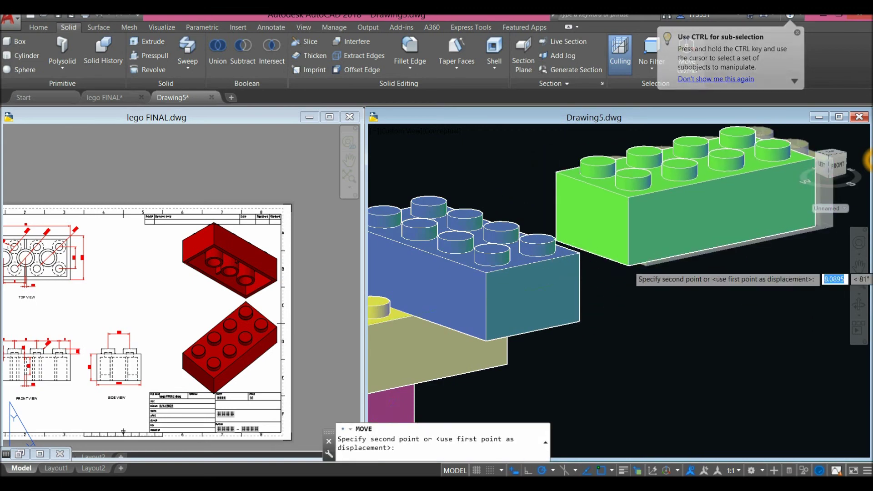
pyautogui.scroll(5, 562, 243)
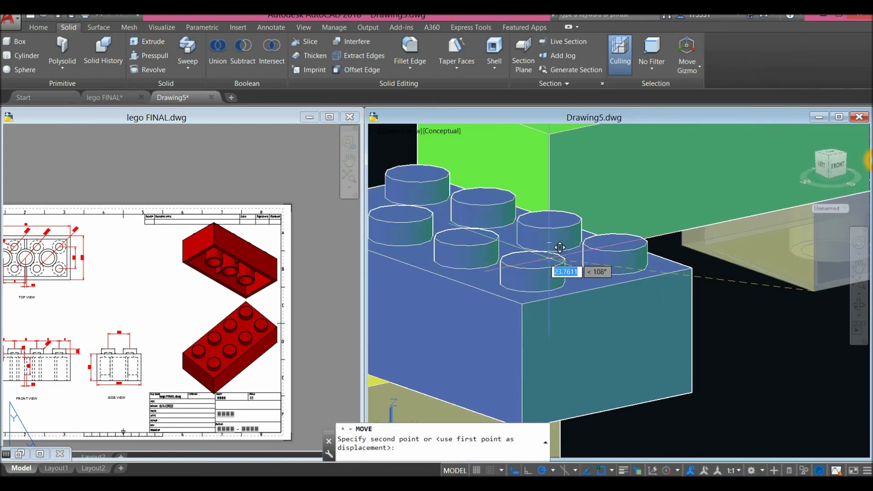
pyautogui.keyDown('shift'); pyautogui.rightClick(527, 295); pyautogui.keyUp('shift')
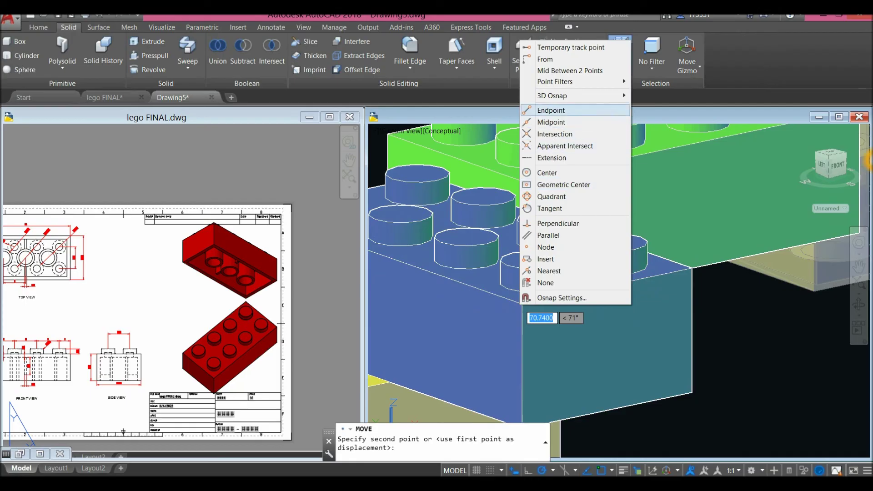
pyautogui.click(551, 110)
pyautogui.click(553, 285)
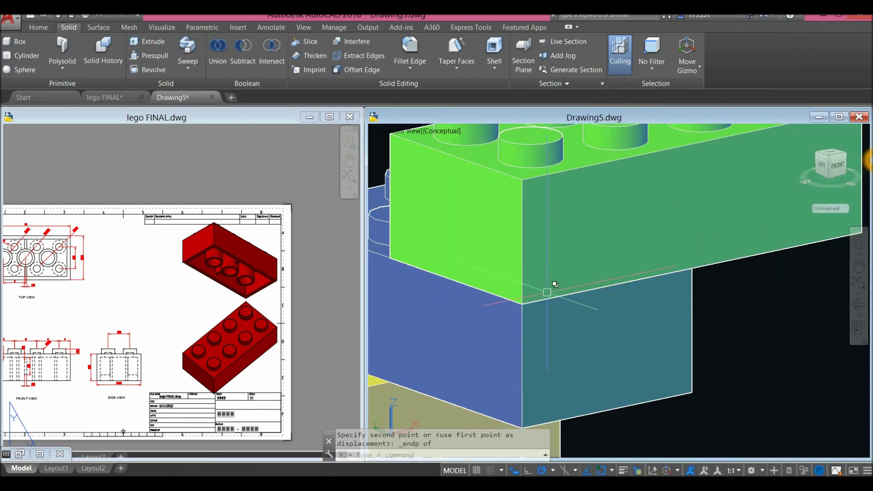
# Step: Run an interference check between the green brick and the blue brick beneath it
pyautogui.scroll(-6, 554, 285)
pyautogui.keyDown('shift'); pyautogui.moveTo(555, 278); pyautogui.dragTo(593, 268, button='middle'); pyautogui.keyUp('shift')
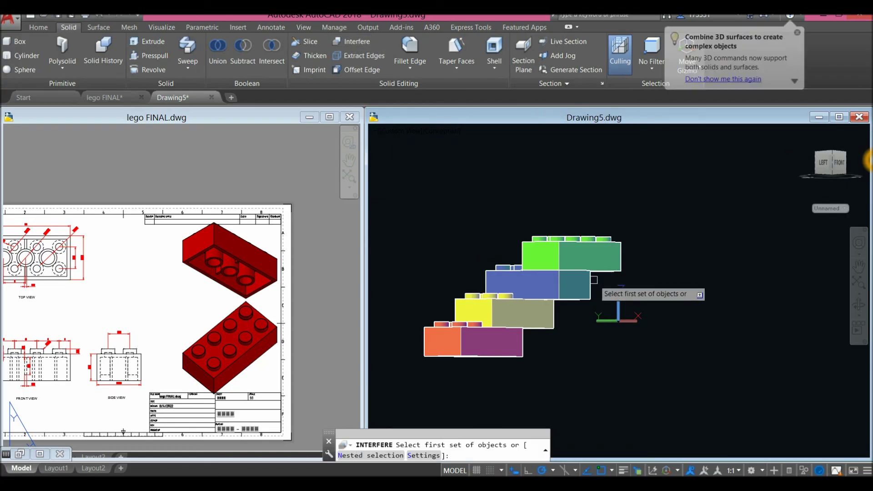
pyautogui.scroll(3, 588, 280)
pyautogui.click(602, 256)
pyautogui.rightClick(678, 211)
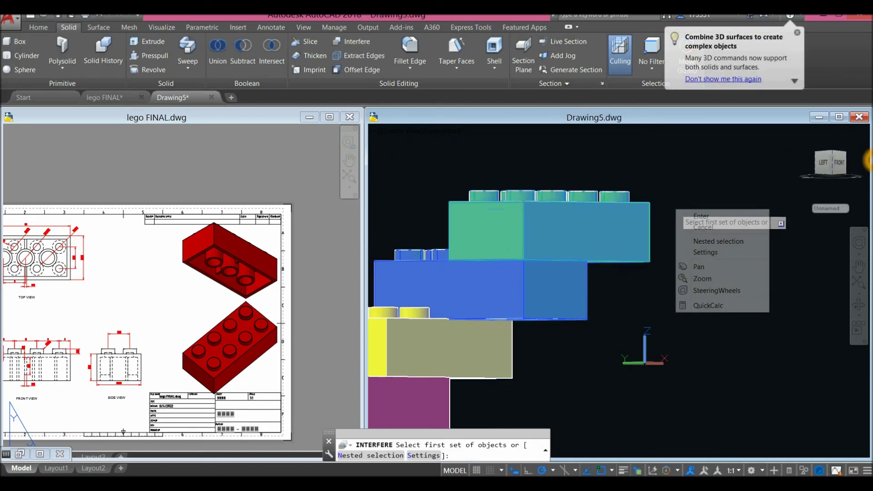
pyautogui.click(695, 212)
pyautogui.rightClick(694, 211)
pyautogui.click(705, 218)
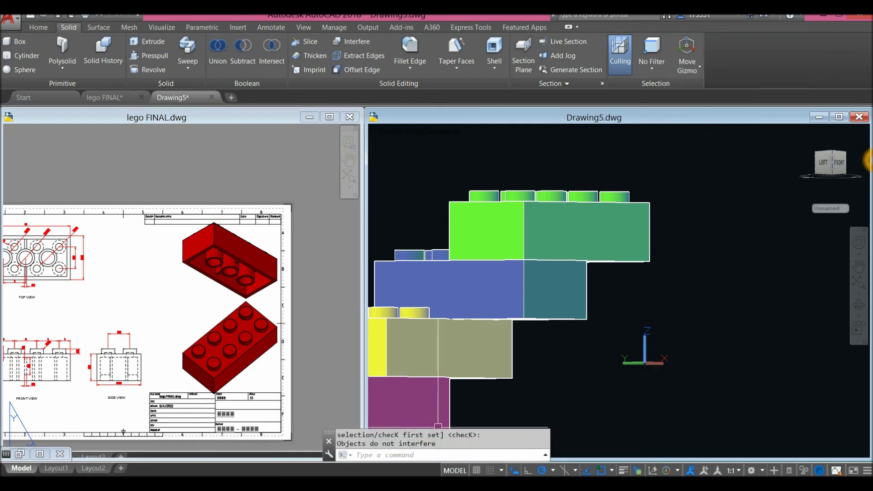
# Step: Change the visual style of the model to Realistic
pyautogui.keyDown('shift'); pyautogui.moveTo(557, 356); pyautogui.dragTo(461, 164, button='middle'); pyautogui.keyUp('shift')
pyautogui.scroll(-4, 559, 377)
pyautogui.click(441, 131)
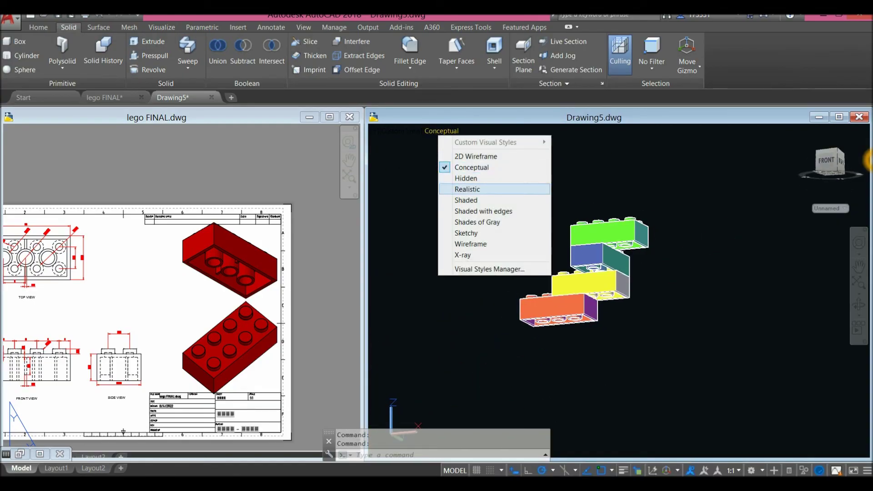
pyautogui.click(467, 189)
# Step: Minimize the lego FINAL drawing, maximize Drawing5 and show the finished brick stack from above and the front
pyautogui.click(309, 116)
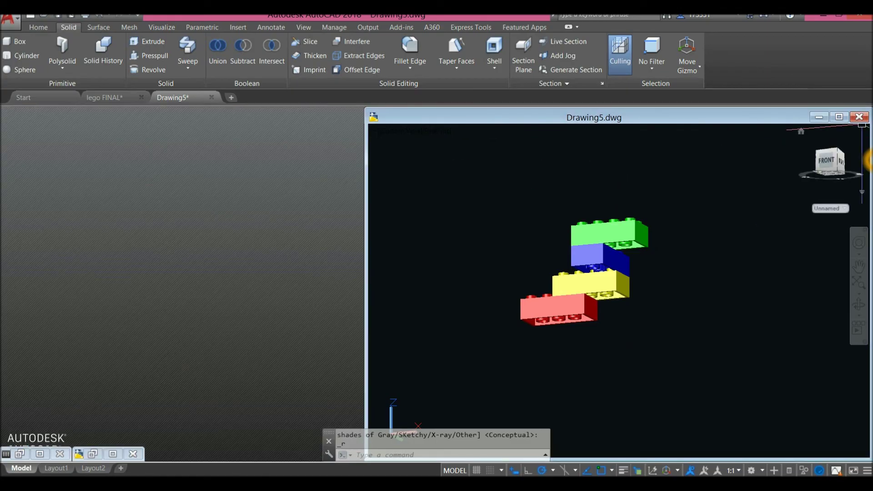
pyautogui.click(839, 117)
pyautogui.keyDown('shift'); pyautogui.moveTo(365, 294); pyautogui.dragTo(462, 354, button='middle'); pyautogui.keyUp('shift')
pyautogui.scroll(2, 395, 284)
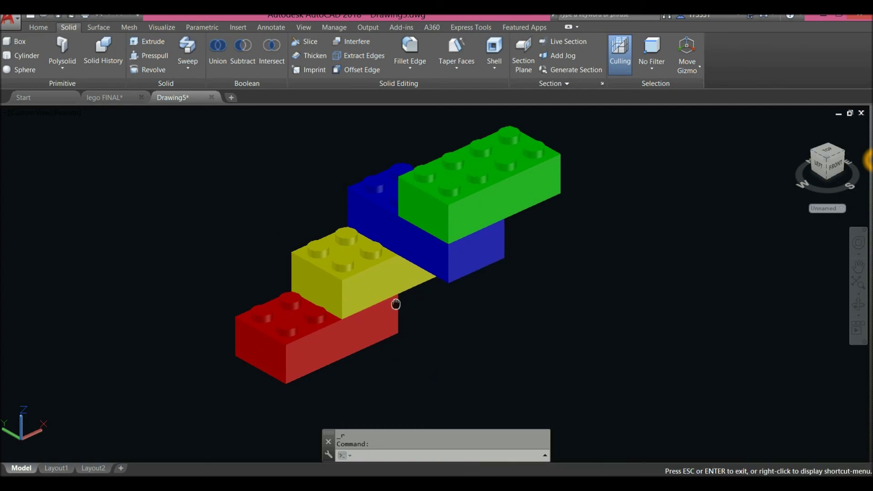
pyautogui.scroll(2, 386, 302)
pyautogui.keyDown('shift'); pyautogui.moveTo(447, 351); pyautogui.dragTo(513, 228, button='middle'); pyautogui.keyUp('shift')
pyautogui.scroll(4, 378, 315)
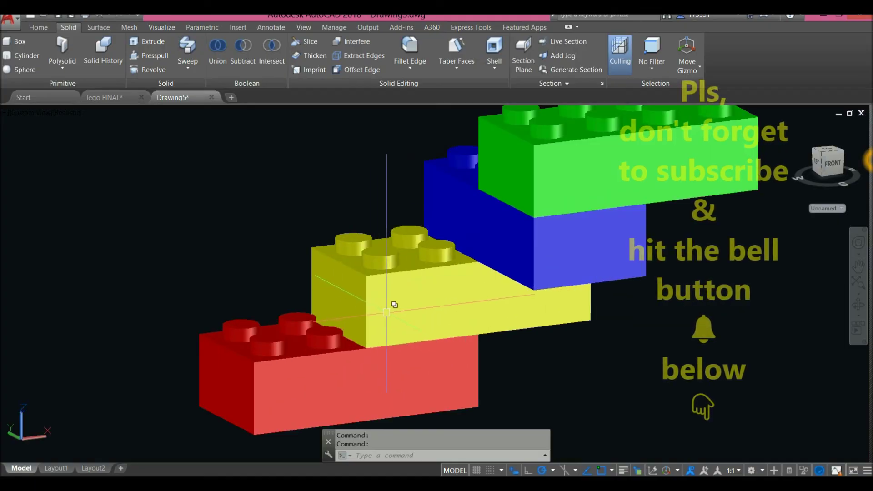